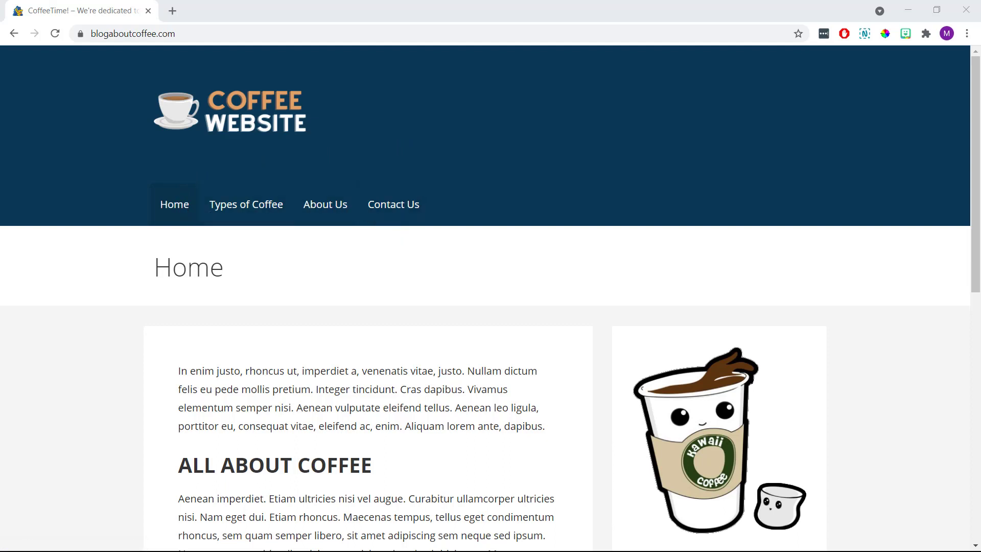
# Scroll through the CoffeeTime! Home and Contact Us pages, then restore Chrome to a smaller window.
pyautogui.scroll(-7, 979, 515)
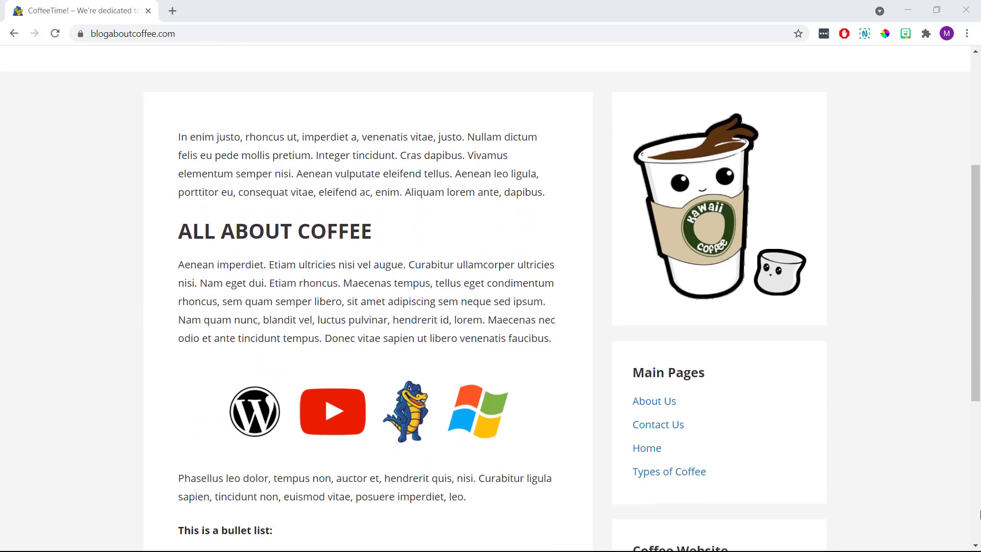
pyautogui.scroll(-3, 979, 515)
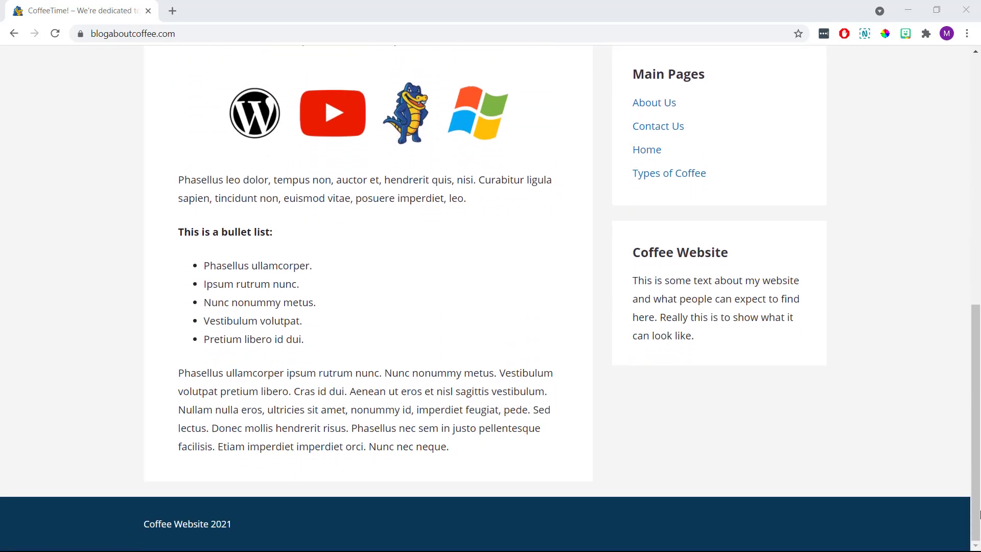
pyautogui.scroll(10, 980, 515)
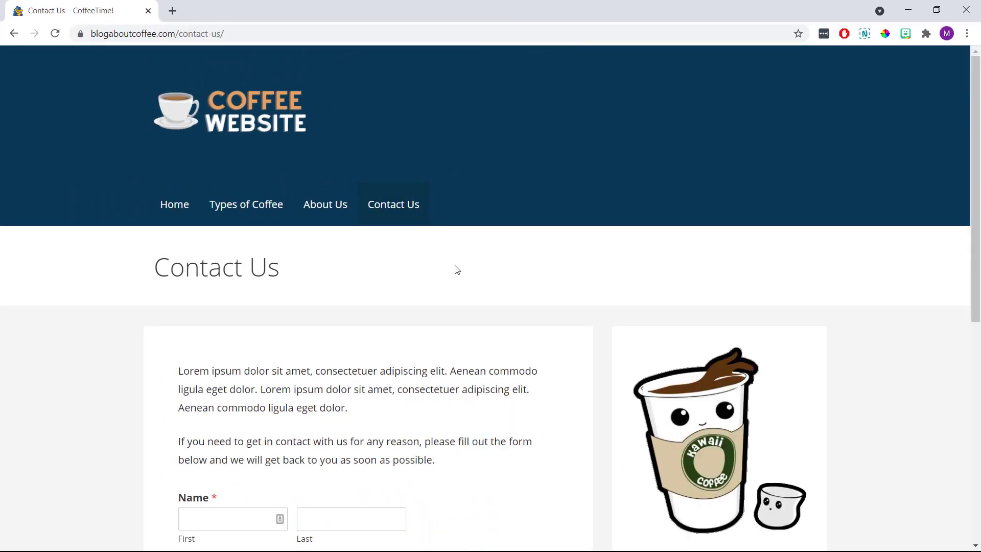
pyautogui.scroll(-5, 458, 270)
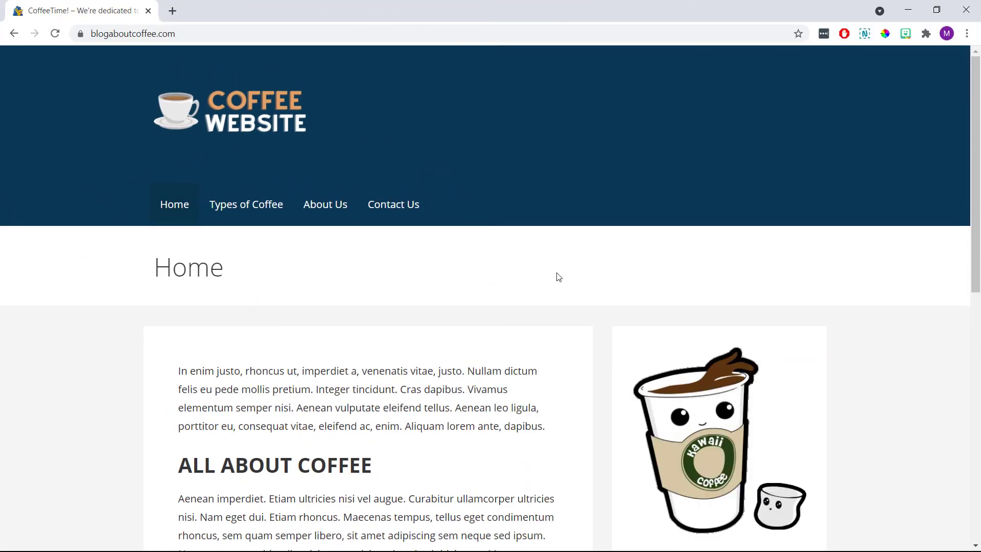
pyautogui.scroll(-4, 782, 348)
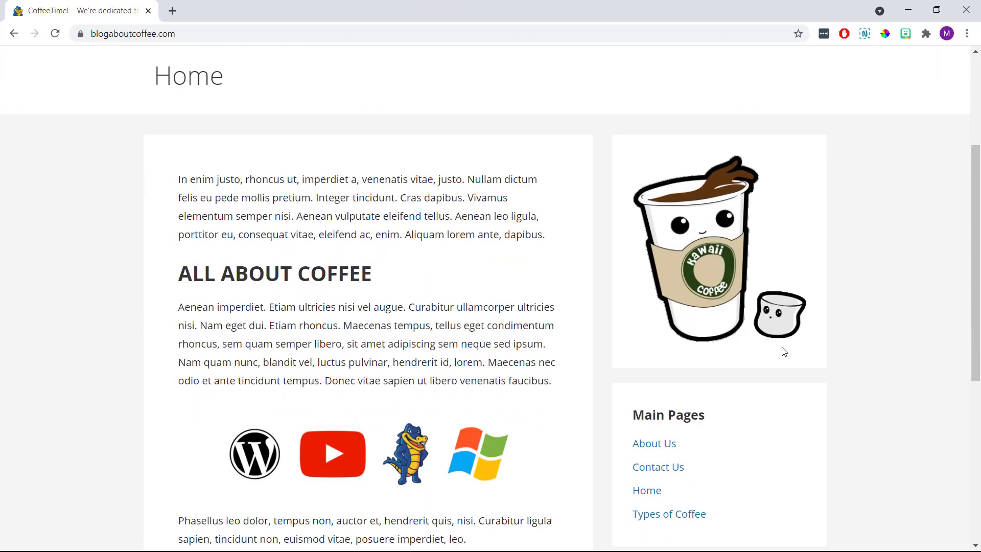
pyautogui.scroll(-5, 785, 351)
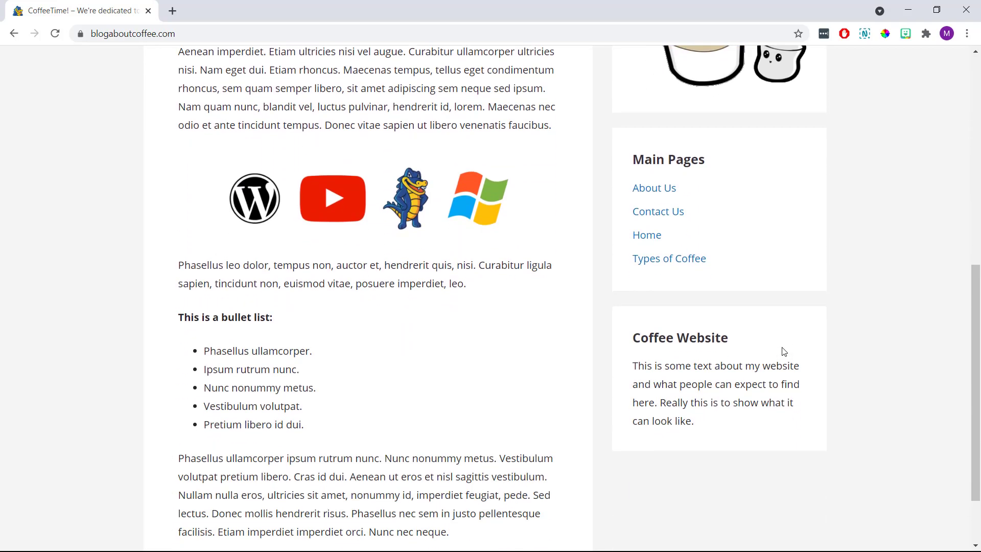
pyautogui.scroll(5, 785, 351)
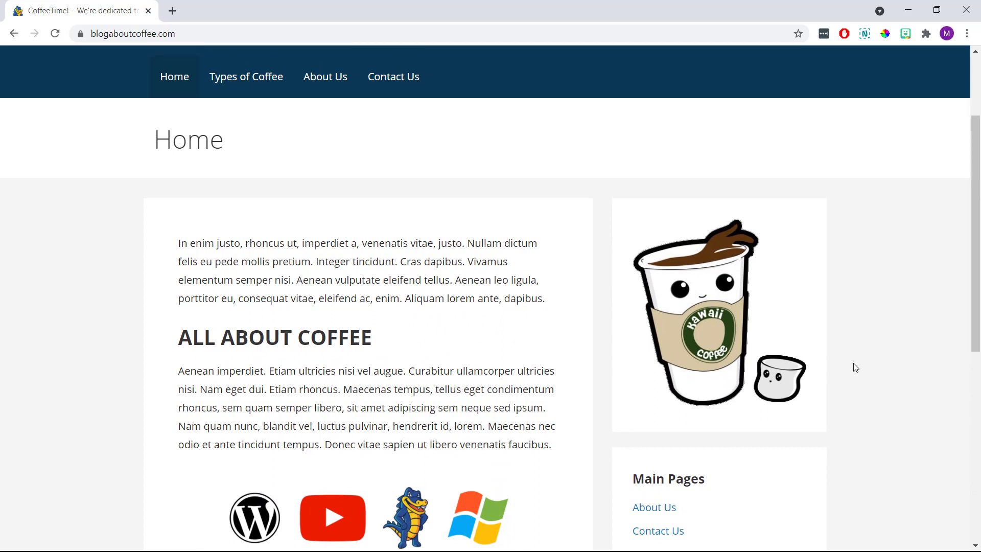
pyautogui.scroll(2, 878, 366)
pyautogui.scroll(1, 878, 366)
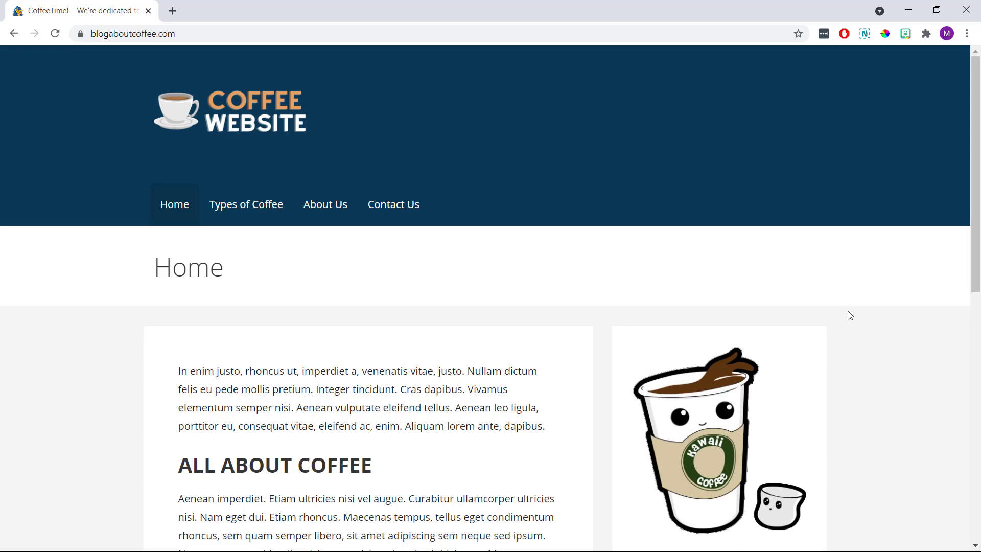
pyautogui.click(935, 10)
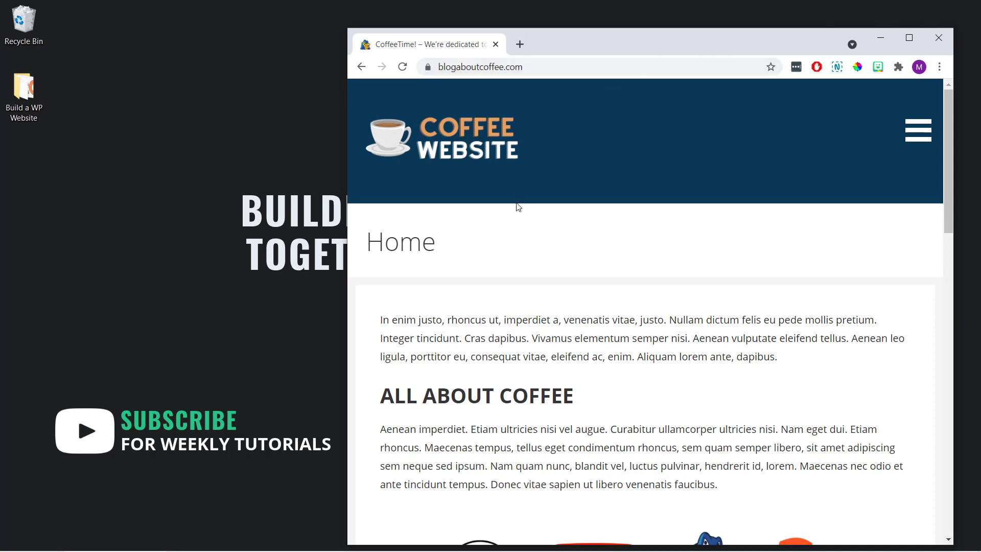
# Narrow the Chrome window from its corner and scroll through the site's mobile menu and layout.
pyautogui.scroll(-5, 540, 227)
pyautogui.scroll(-4, 539, 227)
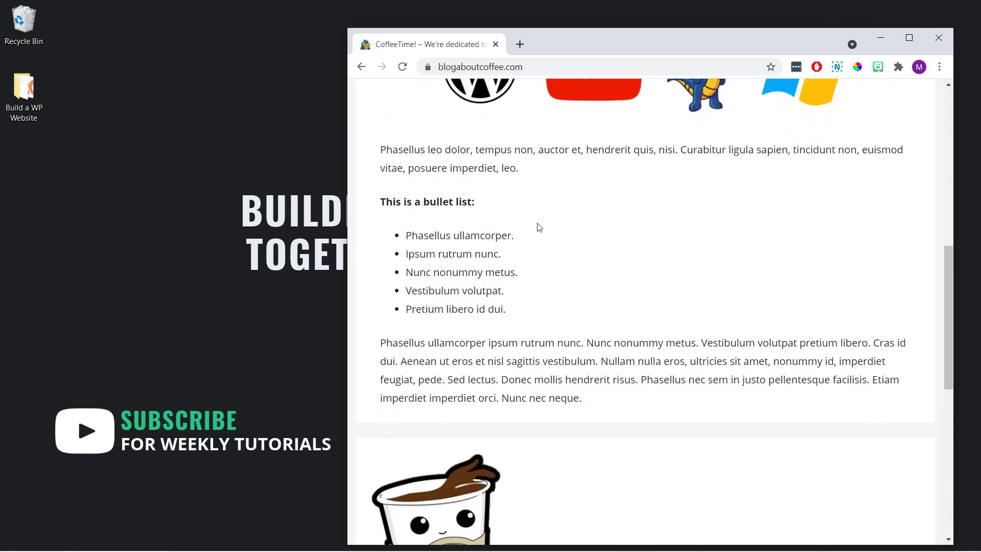
pyautogui.scroll(8, 539, 227)
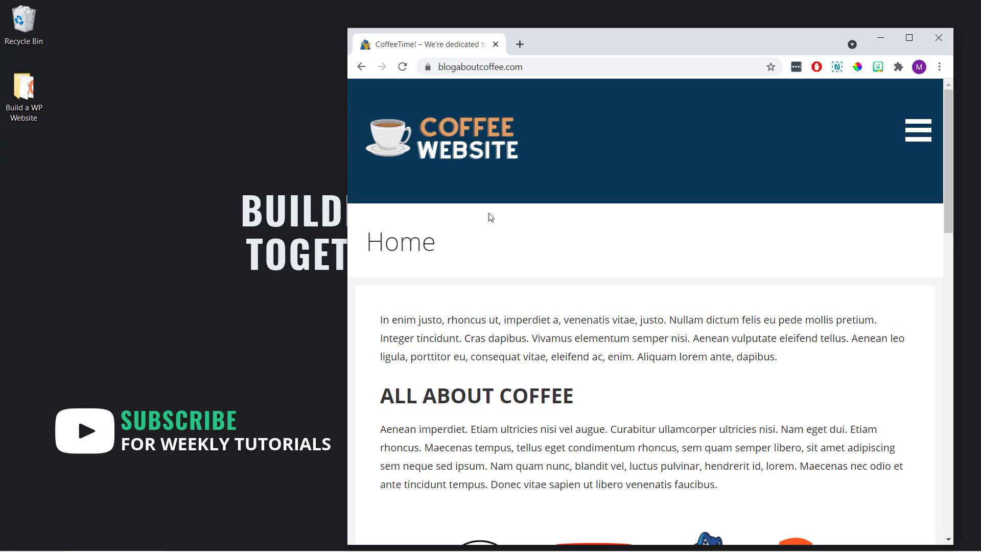
pyautogui.moveTo(352, 30); pyautogui.dragTo(659, 79)
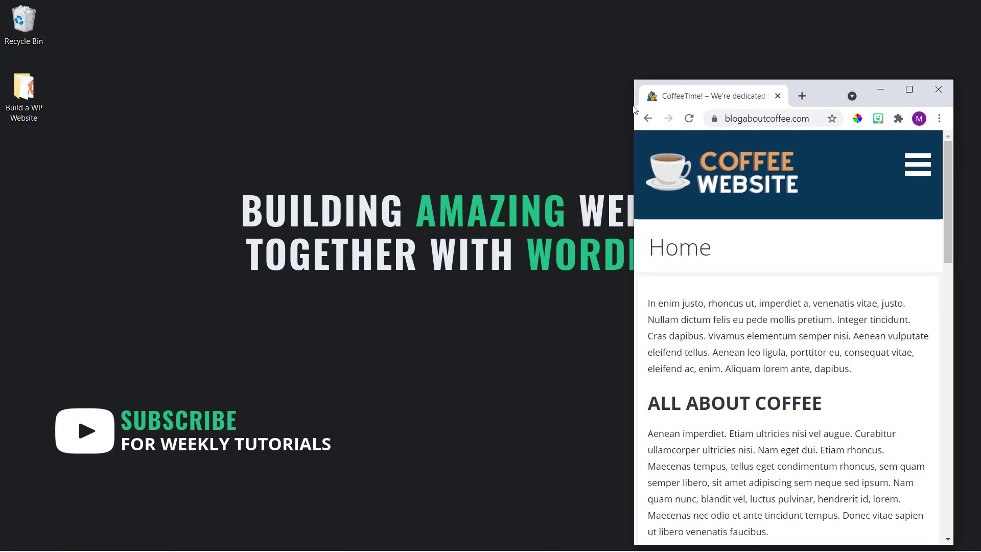
pyautogui.scroll(-12, 766, 254)
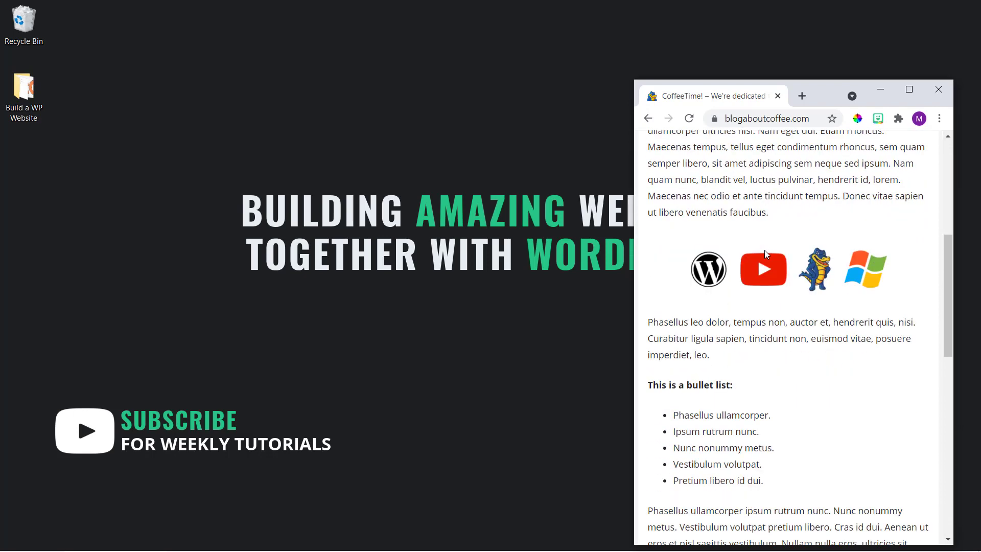
pyautogui.scroll(-5, 766, 254)
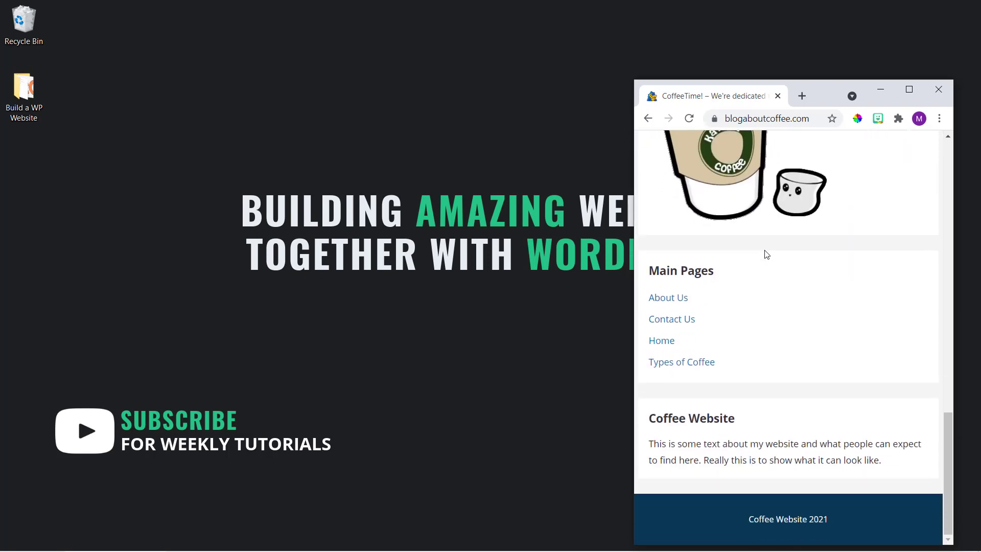
pyautogui.scroll(12, 768, 253)
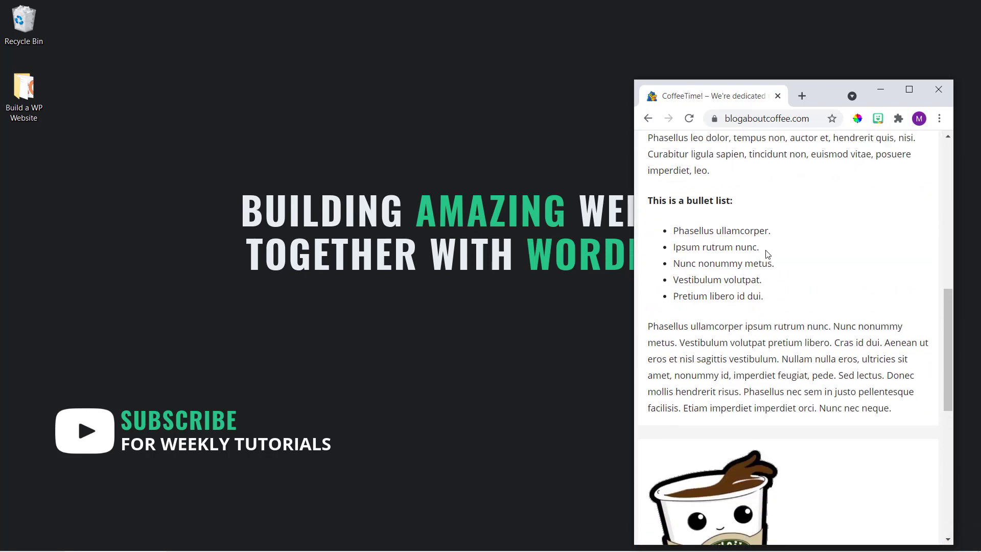
pyautogui.scroll(5, 766, 250)
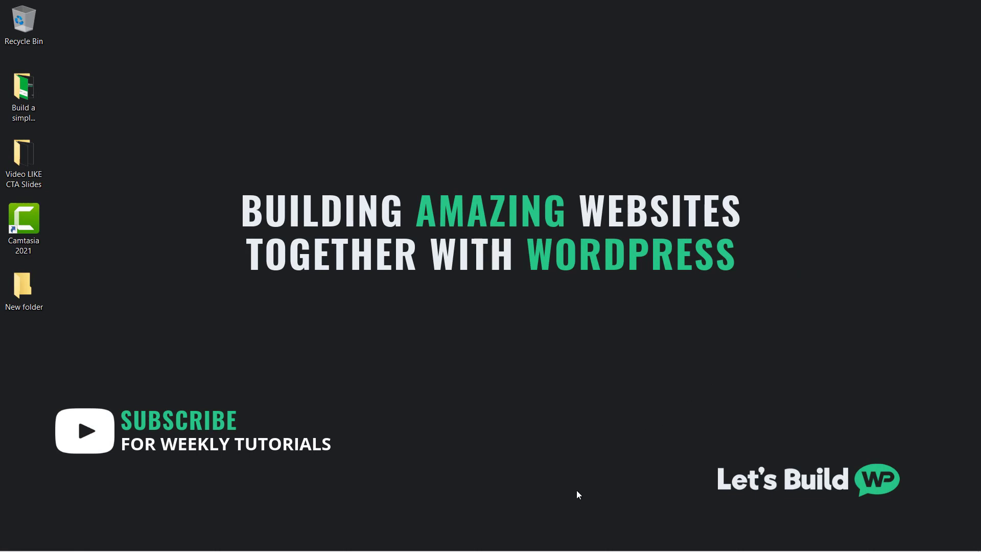
# Bring the Main Steps document forward in Writer and select step 1, Register domain name & web hosting.
pyautogui.moveTo(542, 547)
pyautogui.click(460, 542)
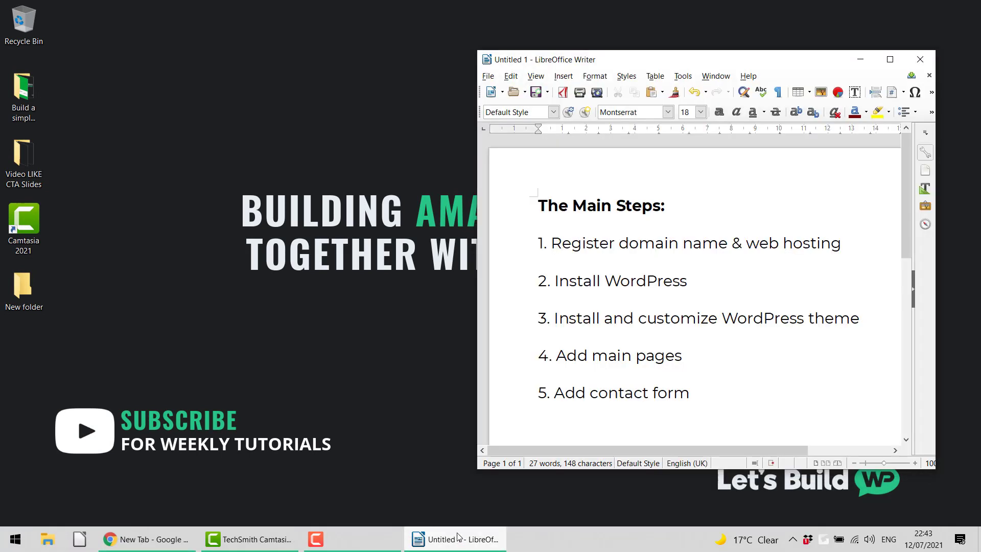
pyautogui.click(446, 347)
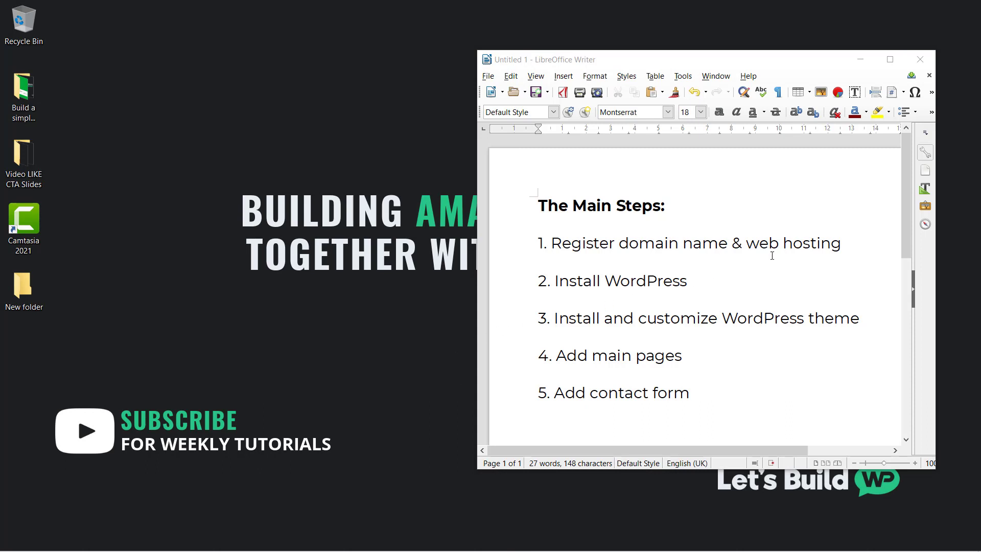
pyautogui.moveTo(841, 244); pyautogui.dragTo(528, 247)
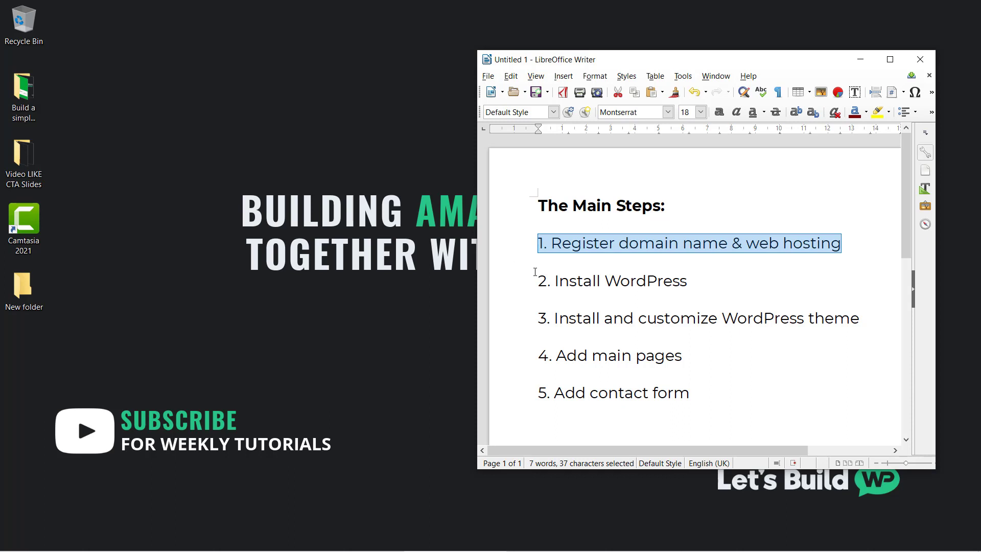
# Highlight steps 2 to 5 in turn: Install WordPress, the theme step, Add main pages, Add contact form.
pyautogui.click(691, 282)
pyautogui.moveTo(691, 282); pyautogui.dragTo(524, 285)
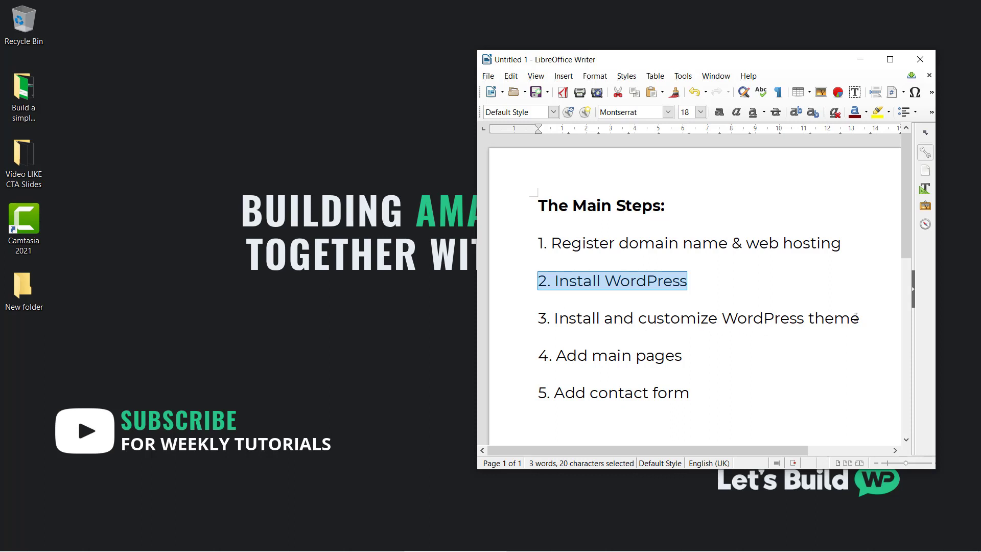
pyautogui.moveTo(856, 317); pyautogui.dragTo(534, 321)
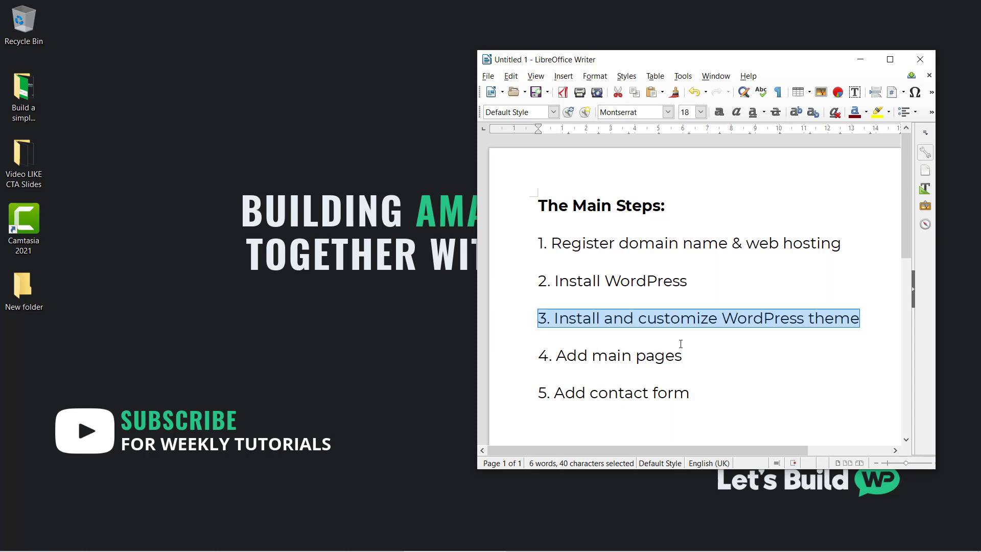
pyautogui.moveTo(683, 355); pyautogui.dragTo(535, 354)
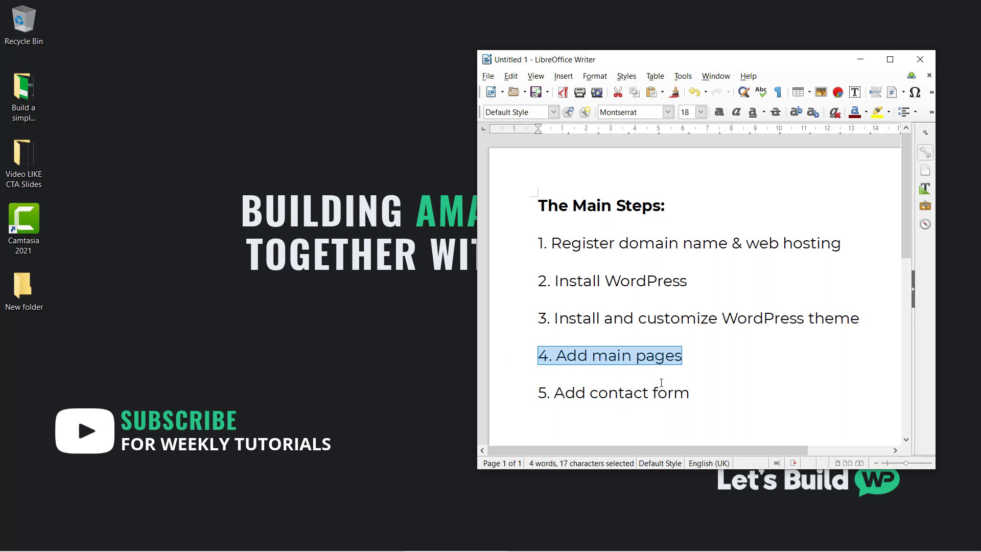
pyautogui.moveTo(693, 391); pyautogui.dragTo(535, 398)
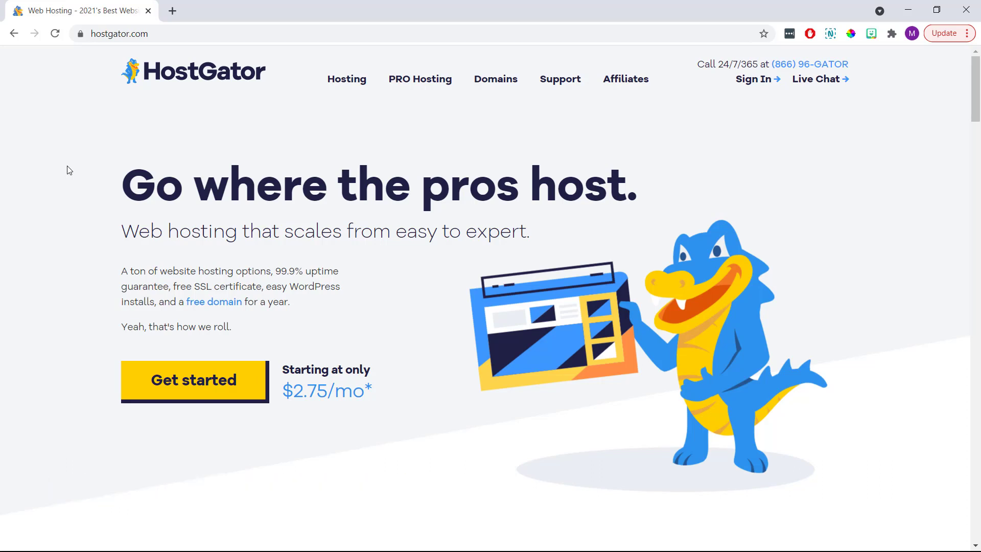
# Open HostGator's Shared Hosting plans page.
pyautogui.moveTo(336, 81)
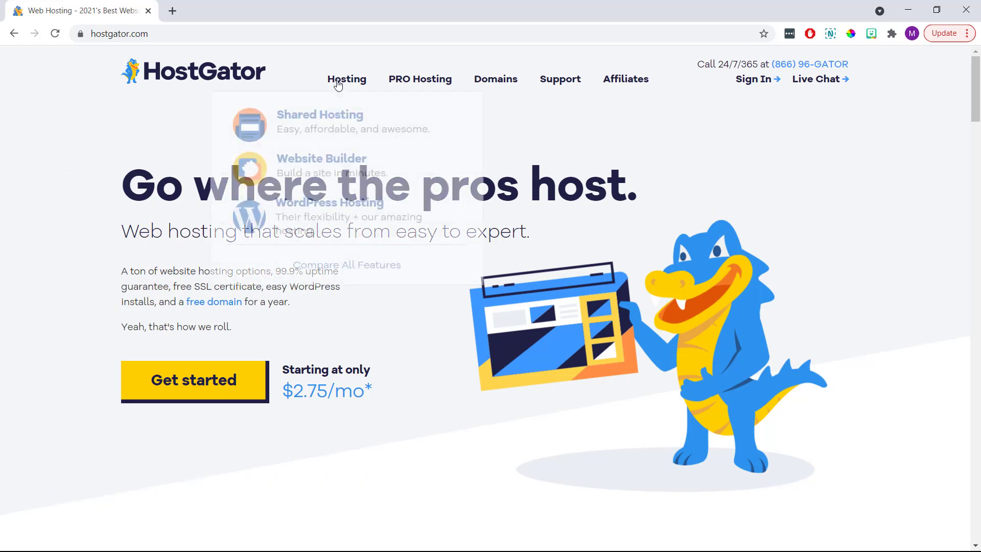
pyautogui.click(337, 119)
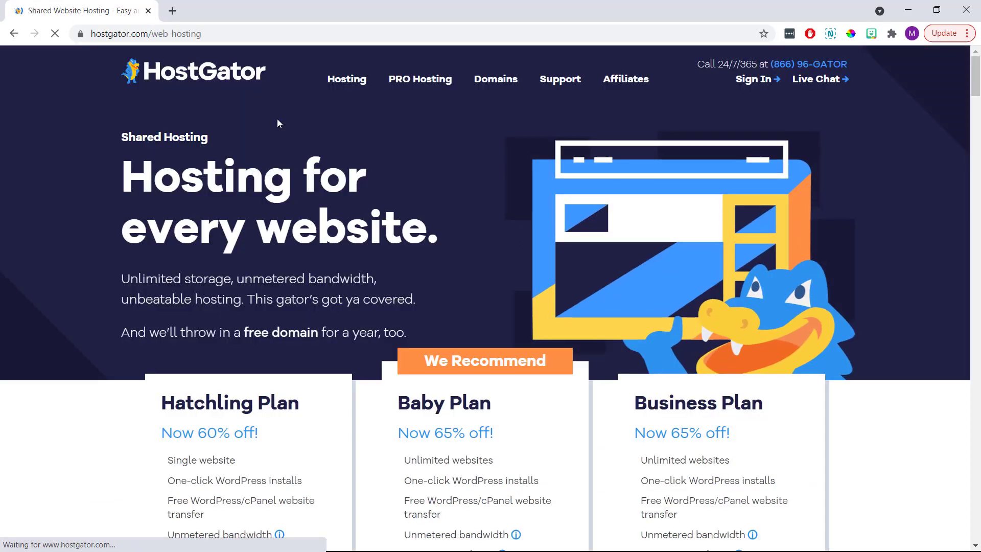
pyautogui.scroll(-5, 277, 120)
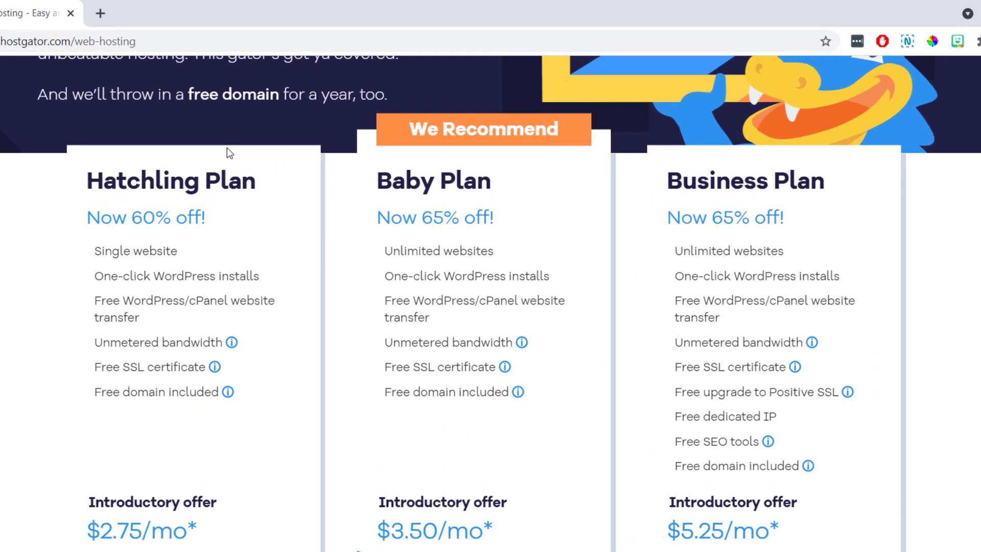
# Highlight the Business, Hatchling and Baby plan headings, then Single website versus Unlimited websites.
pyautogui.moveTo(828, 182); pyautogui.dragTo(674, 178)
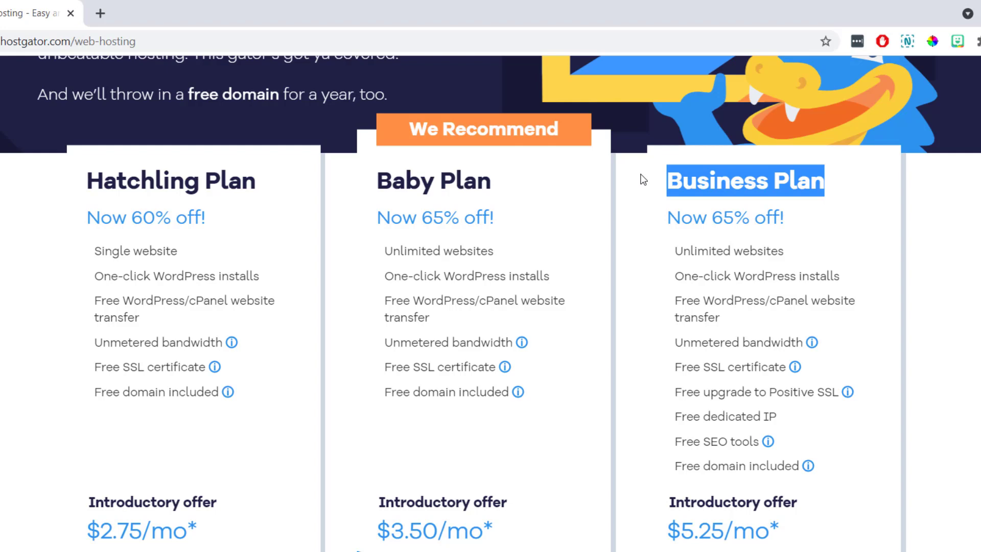
pyautogui.moveTo(259, 185); pyautogui.dragTo(87, 182)
pyautogui.moveTo(498, 185); pyautogui.dragTo(367, 188)
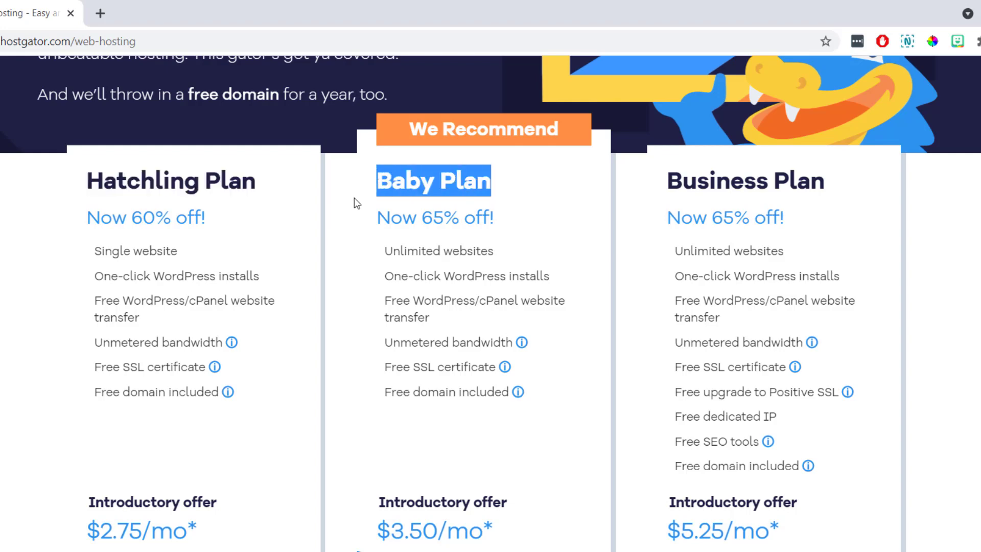
pyautogui.click(354, 198)
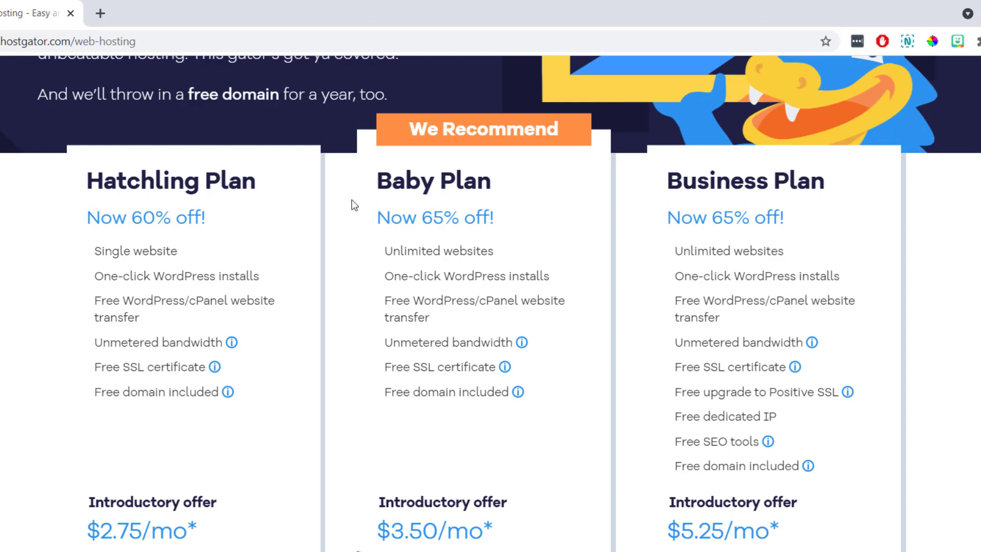
pyautogui.moveTo(184, 256); pyautogui.dragTo(95, 248)
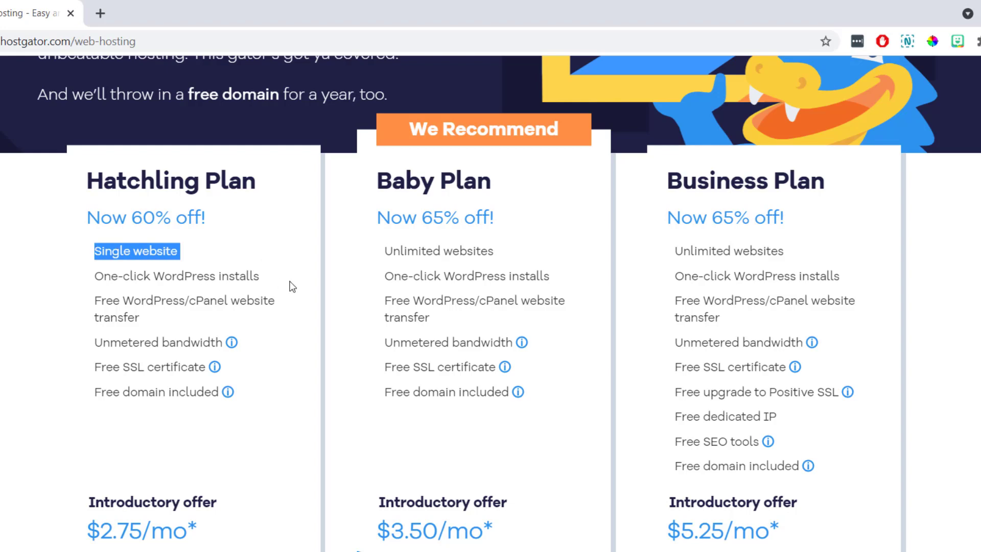
pyautogui.moveTo(514, 254); pyautogui.dragTo(387, 246)
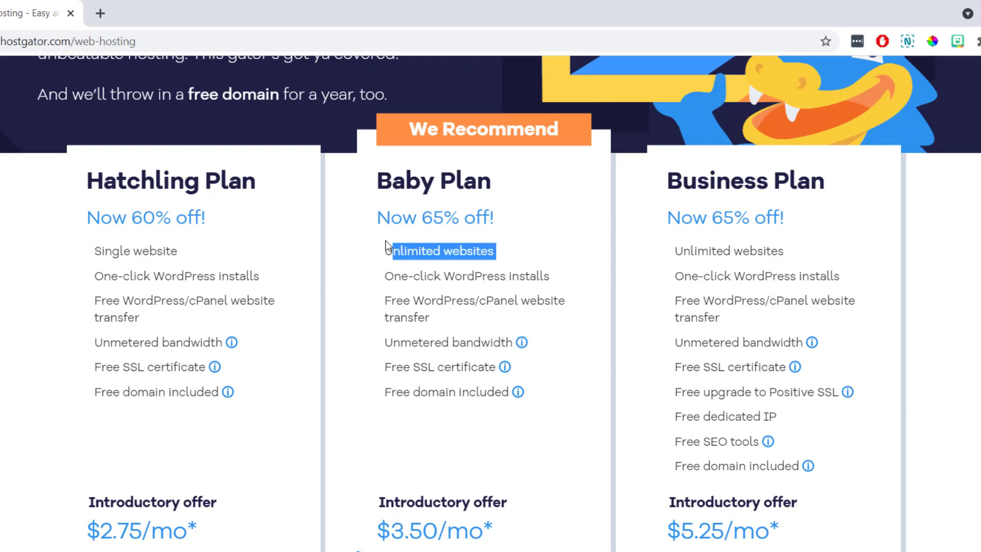
pyautogui.click(362, 262)
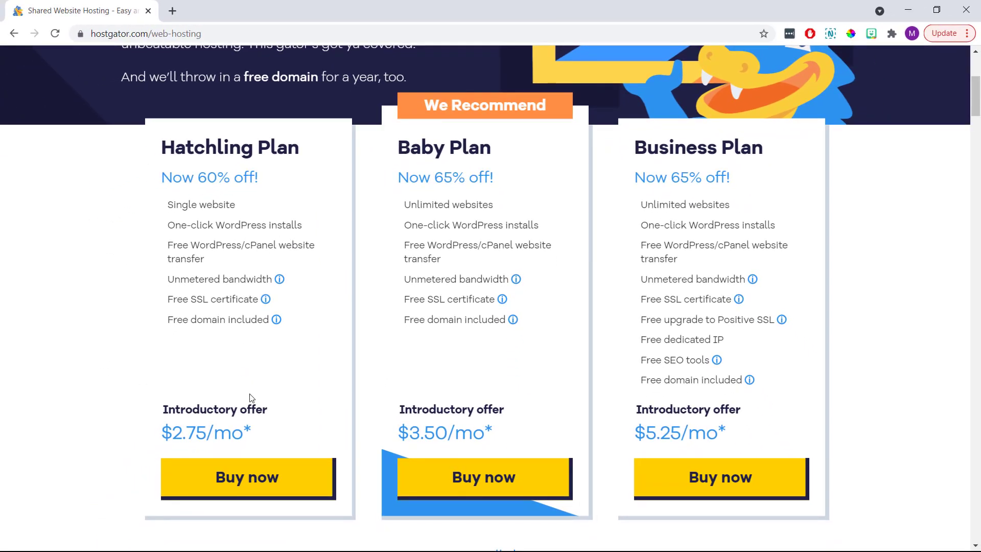
# Buy the Hatchling plan and search the domain awebsiteaboutcoffee with the .com ending.
pyautogui.click(283, 475)
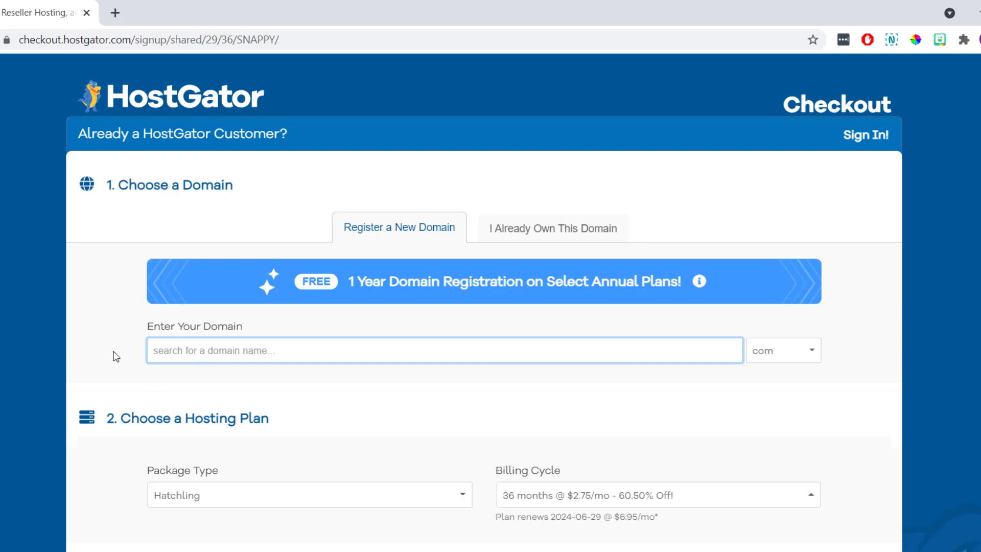
pyautogui.write('awebsiteabo')
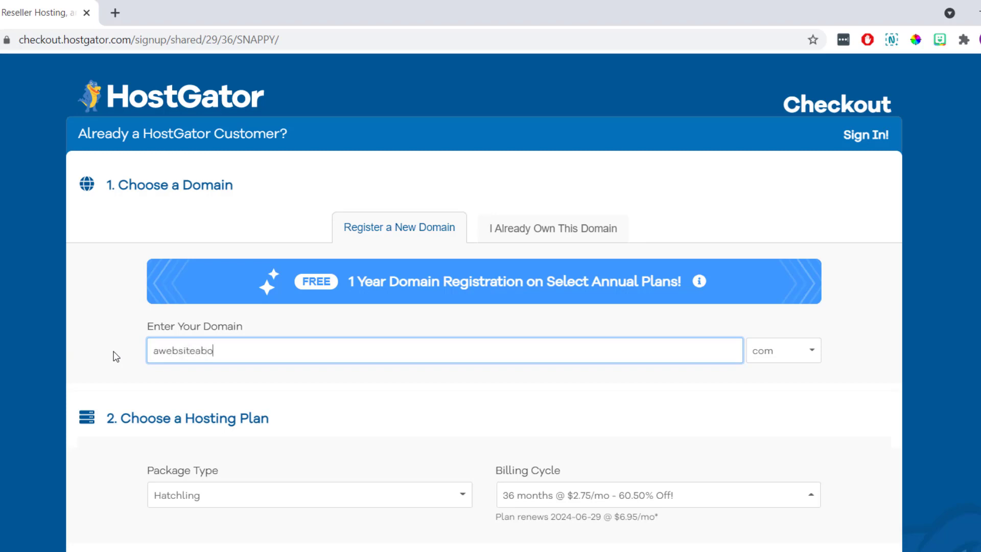
pyautogui.write('utcoffee')
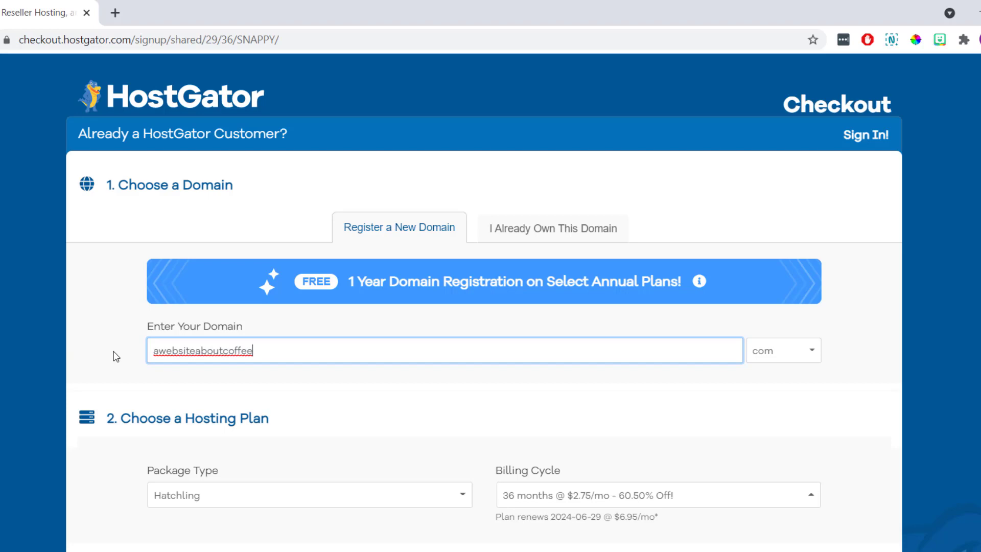
pyautogui.click(807, 358)
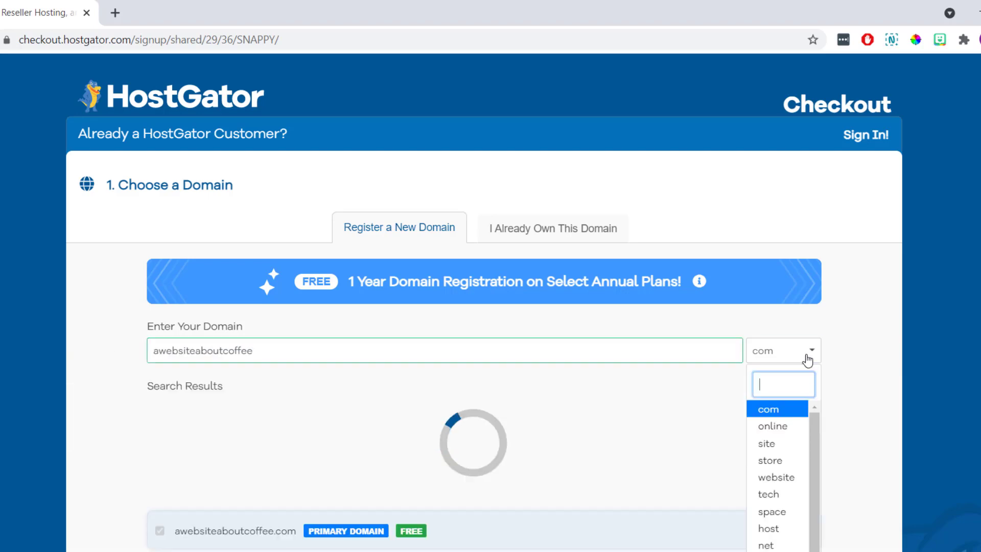
pyautogui.click(779, 416)
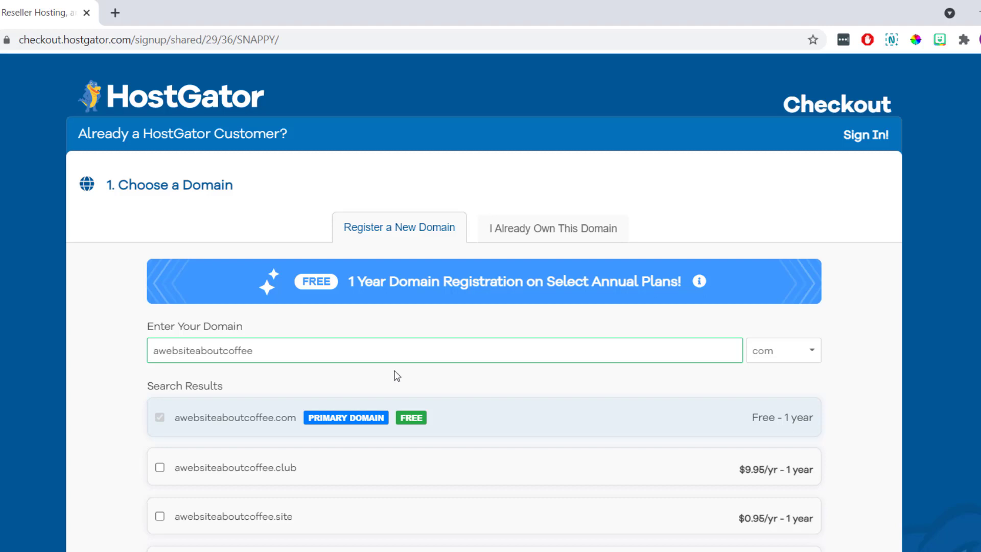
pyautogui.scroll(-10, 397, 376)
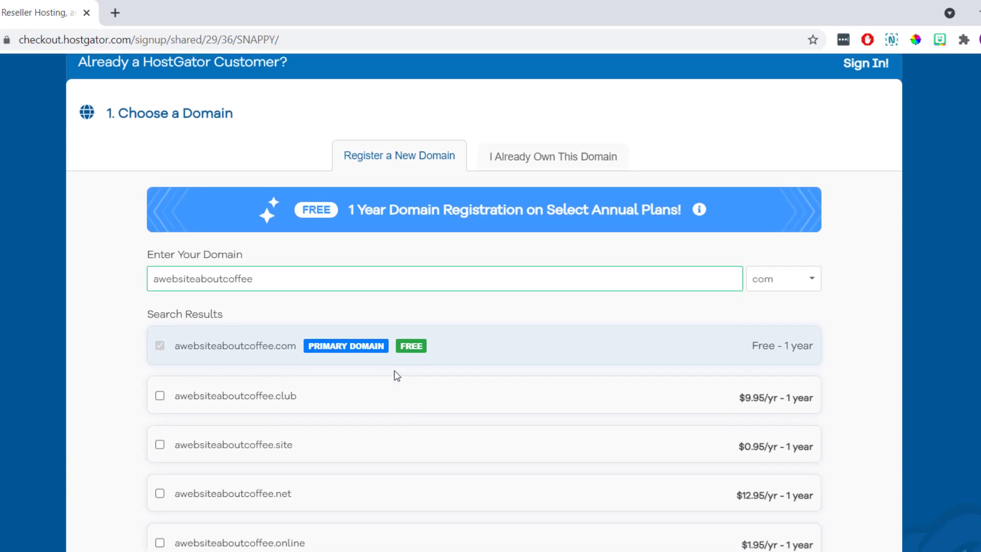
pyautogui.scroll(-8, 397, 376)
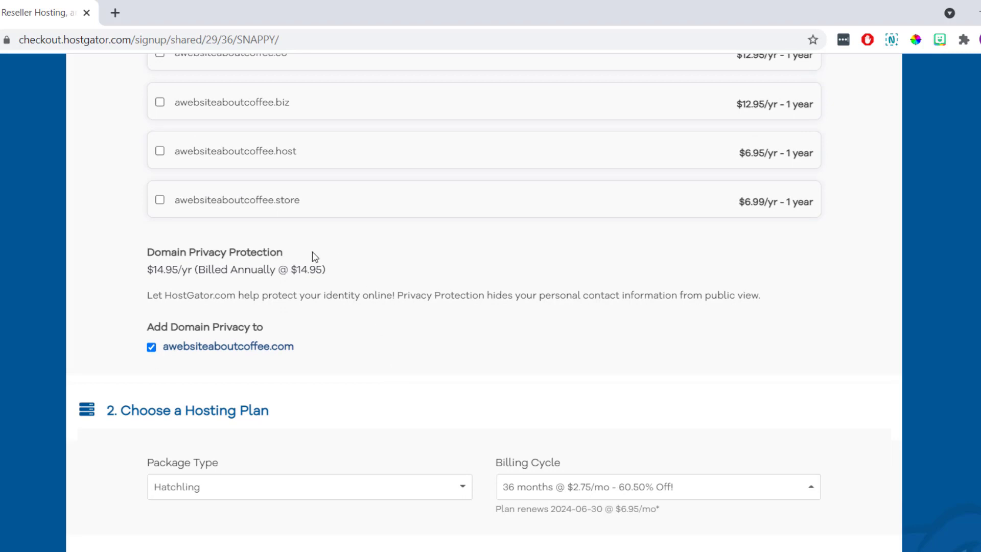
# Uncheck the $14.95/yr Domain Privacy Protection for awebsiteaboutcoffee.com.
pyautogui.moveTo(282, 252); pyautogui.dragTo(151, 256)
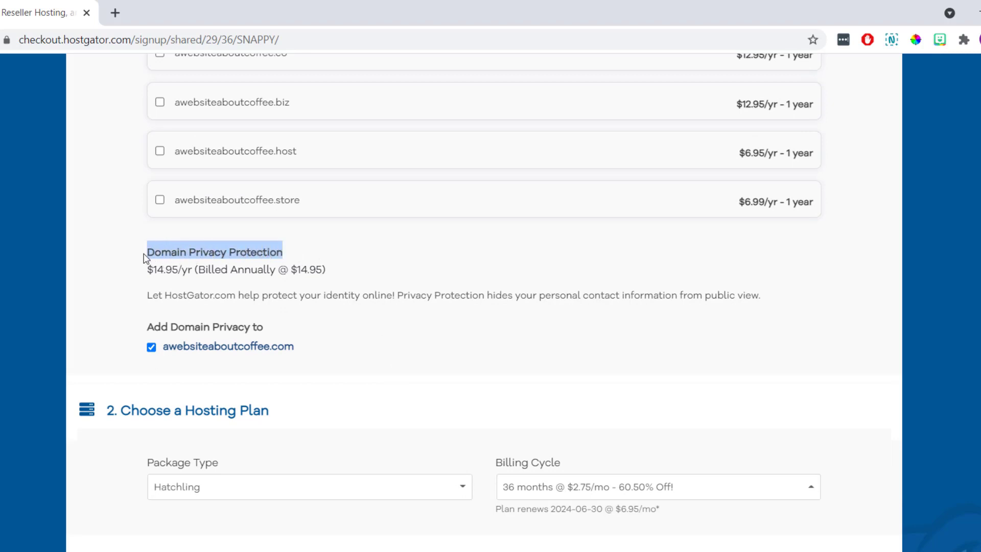
pyautogui.click(122, 301)
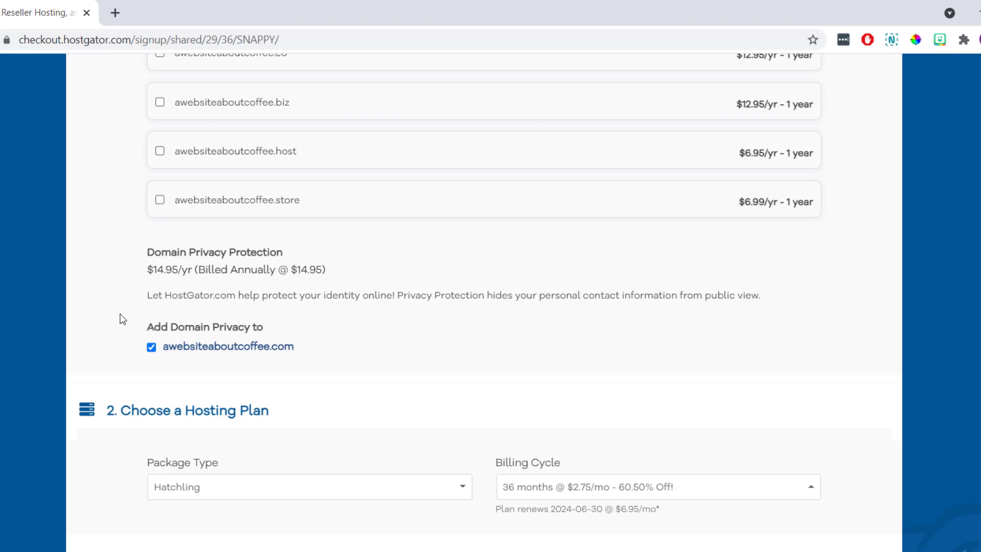
pyautogui.click(152, 348)
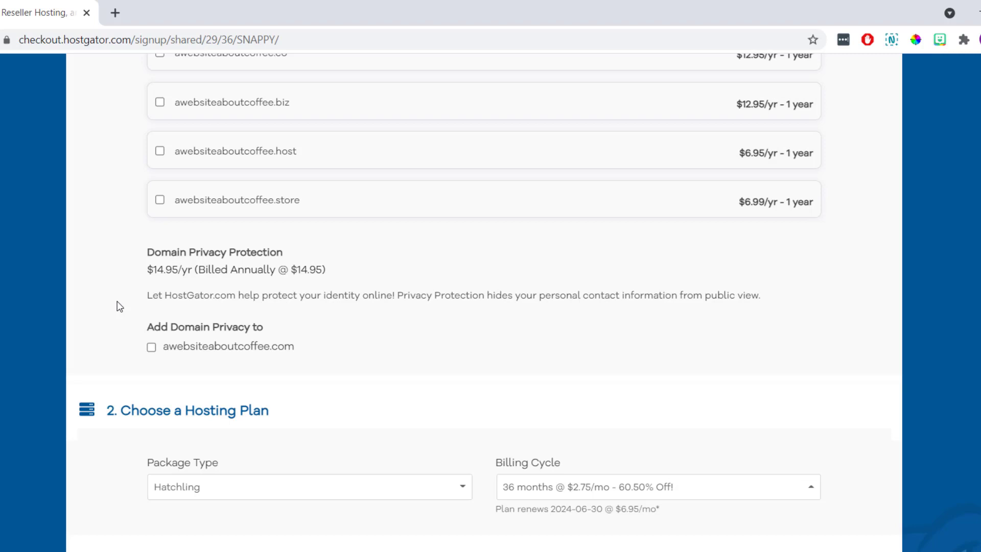
pyautogui.scroll(-4, 119, 306)
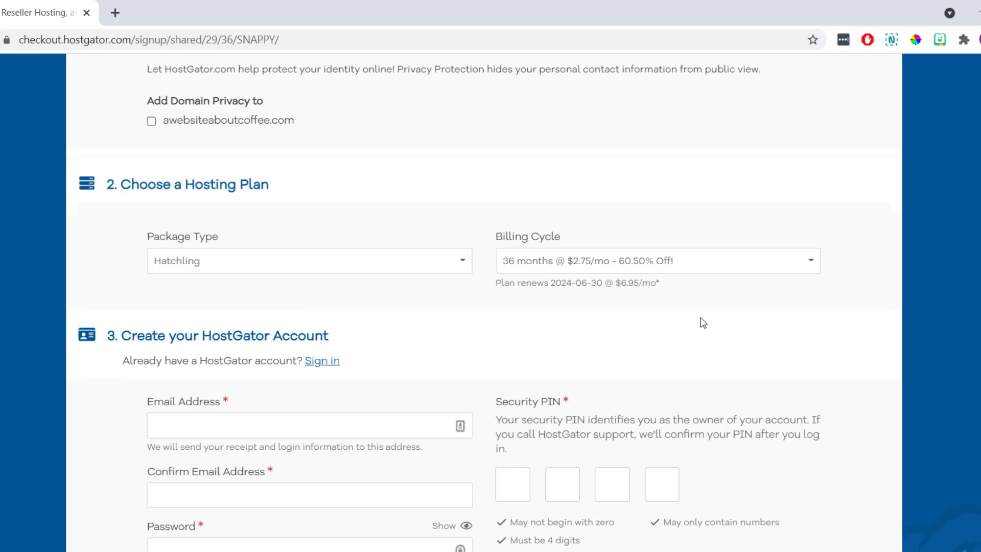
# Set the Hatchling billing cycle to '12 months @ $3.95/mo - 55.87% Off!'.
pyautogui.click(812, 263)
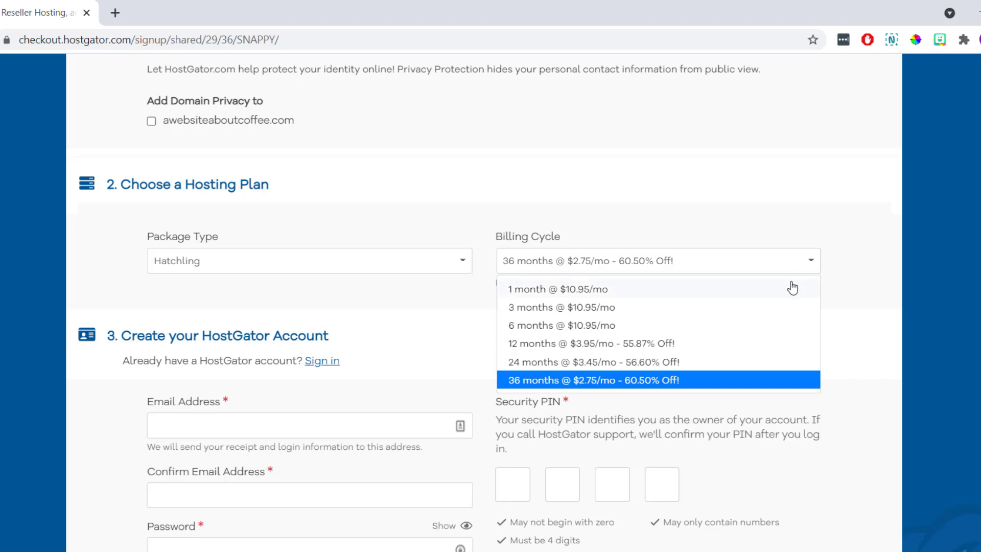
pyautogui.click(706, 346)
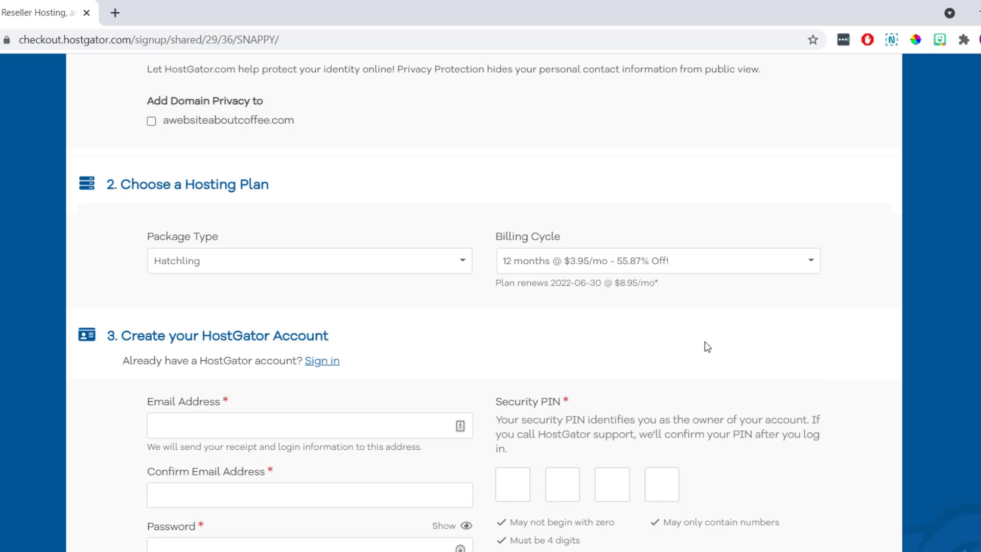
pyautogui.scroll(-3, 704, 341)
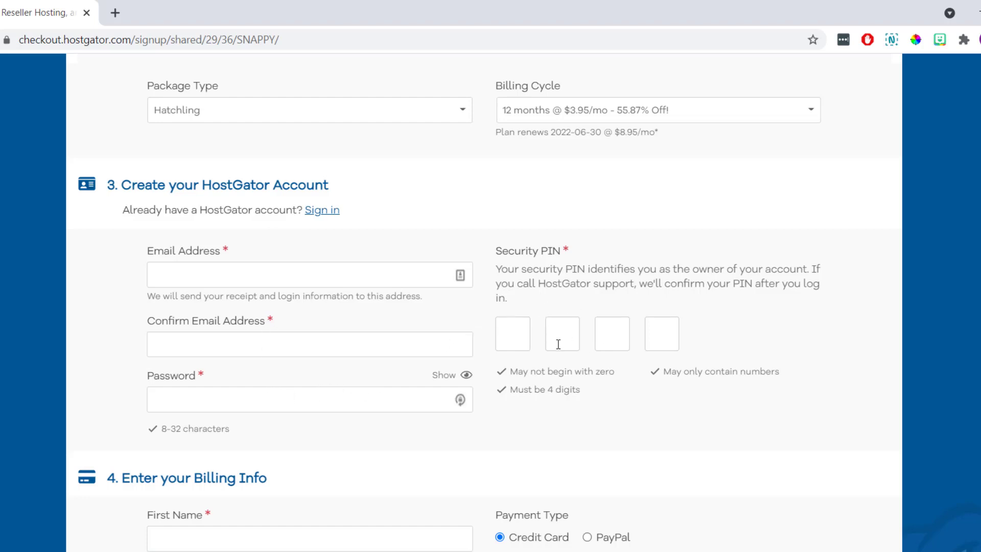
pyautogui.scroll(-6, 523, 423)
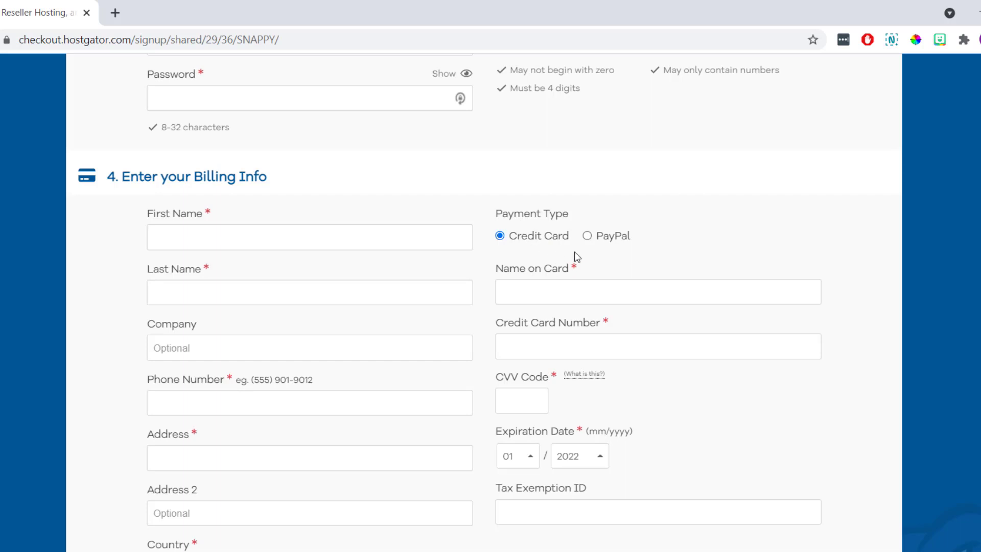
# Choose PayPal as payment type and uncheck the SiteLock Essentials and Site Backup add-ons.
pyautogui.click(587, 236)
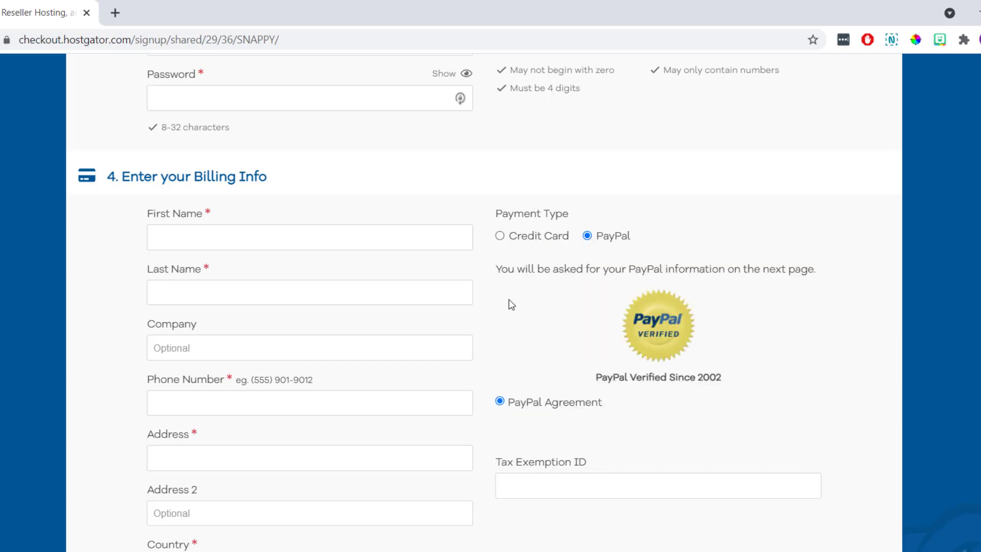
pyautogui.scroll(-6, 511, 305)
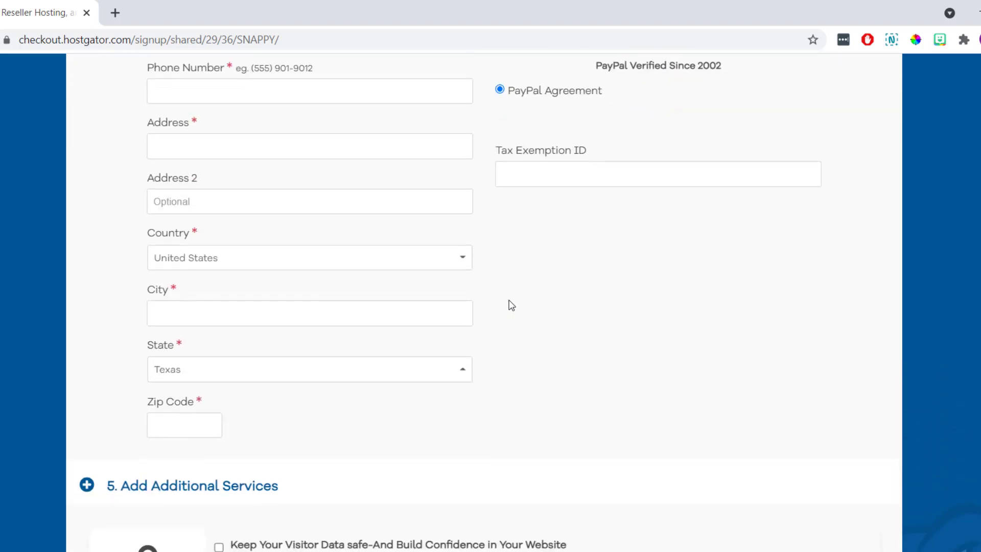
pyautogui.scroll(-7, 512, 305)
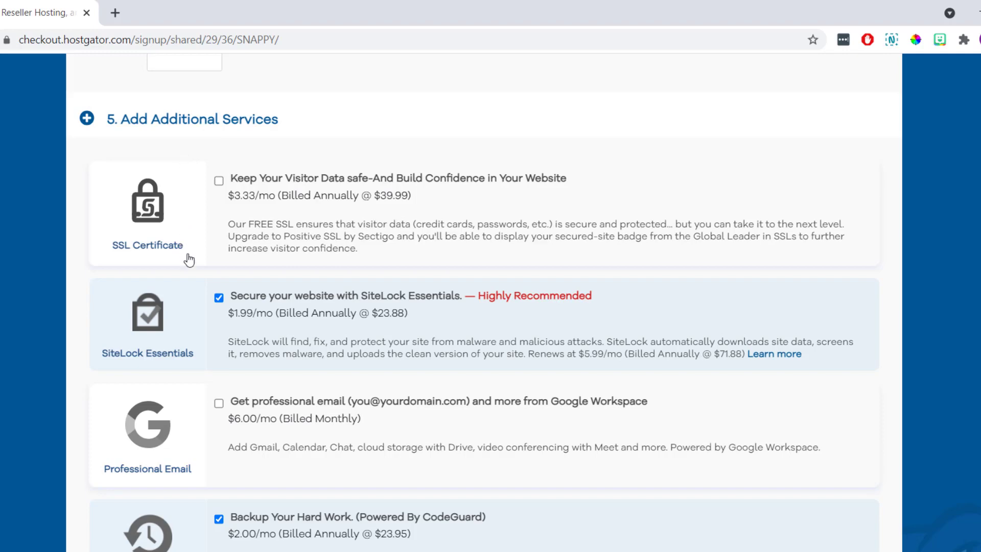
pyautogui.click(219, 299)
pyautogui.scroll(-5, 220, 300)
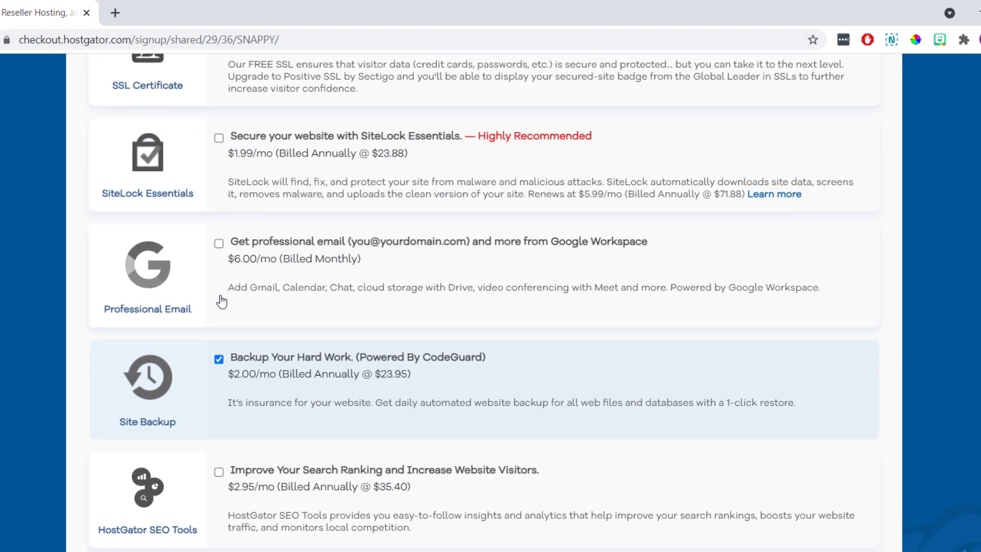
pyautogui.click(219, 295)
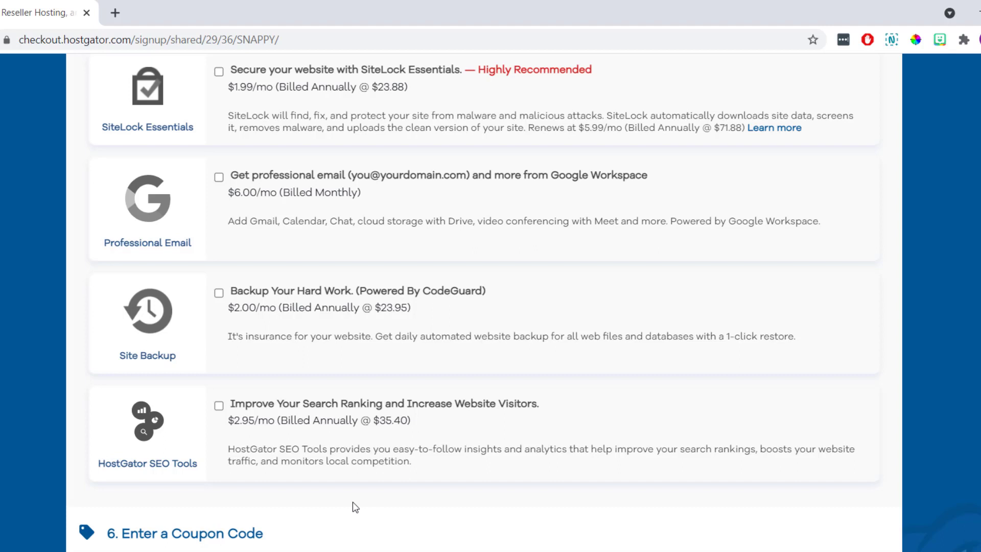
pyautogui.scroll(-6, 352, 502)
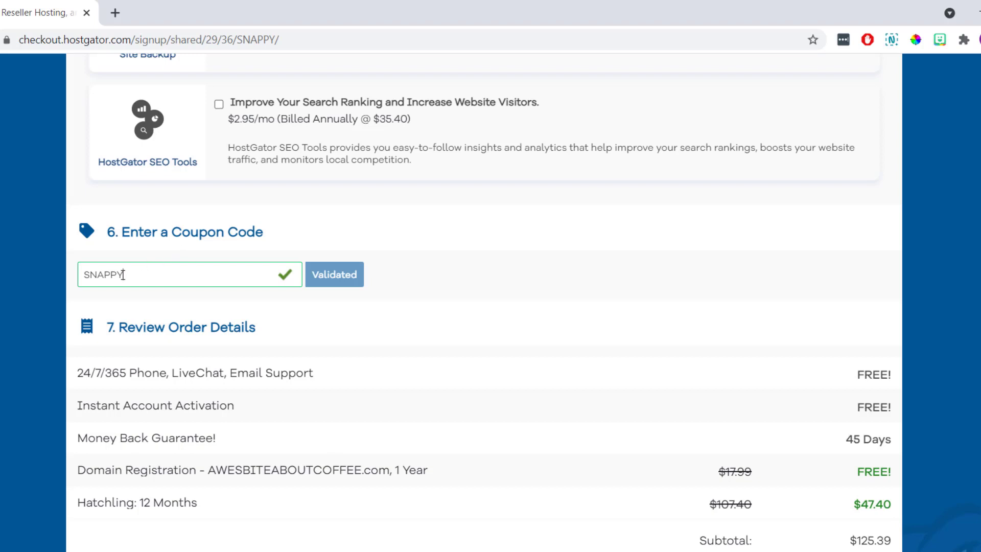
# Replace the SNAPPY coupon code with LETSBUILDWP and validate it.
pyautogui.moveTo(126, 275); pyautogui.dragTo(70, 280)
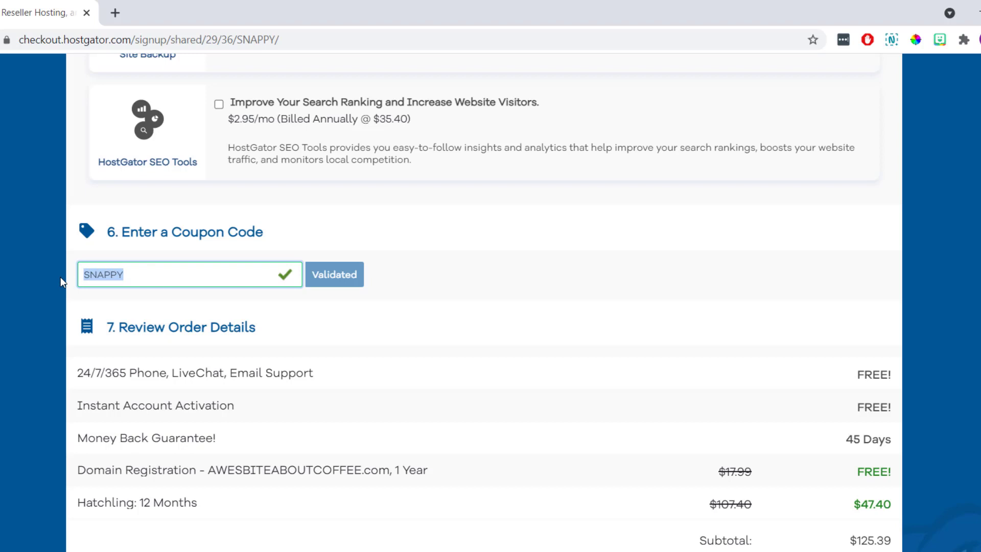
pyautogui.press('BackSpace')
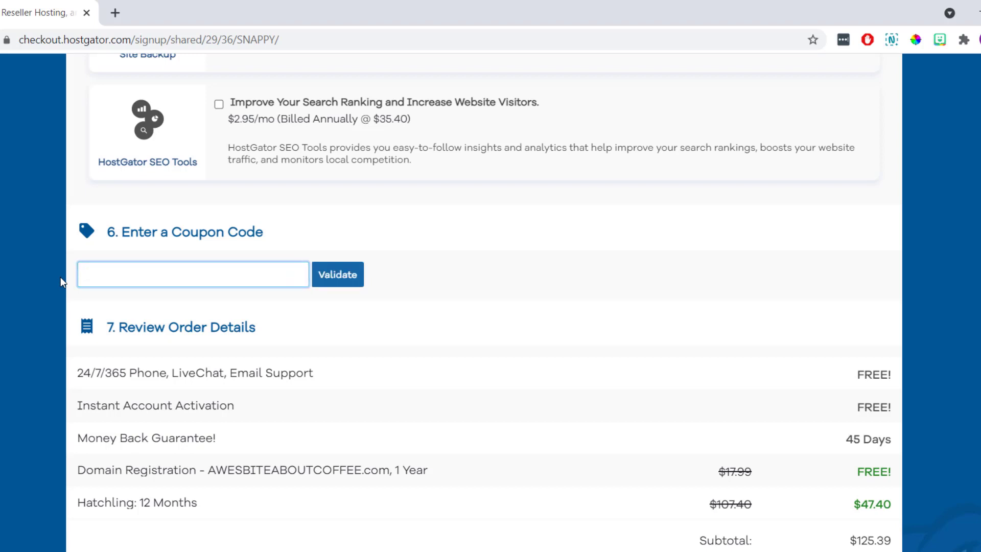
pyautogui.write('LETSB')
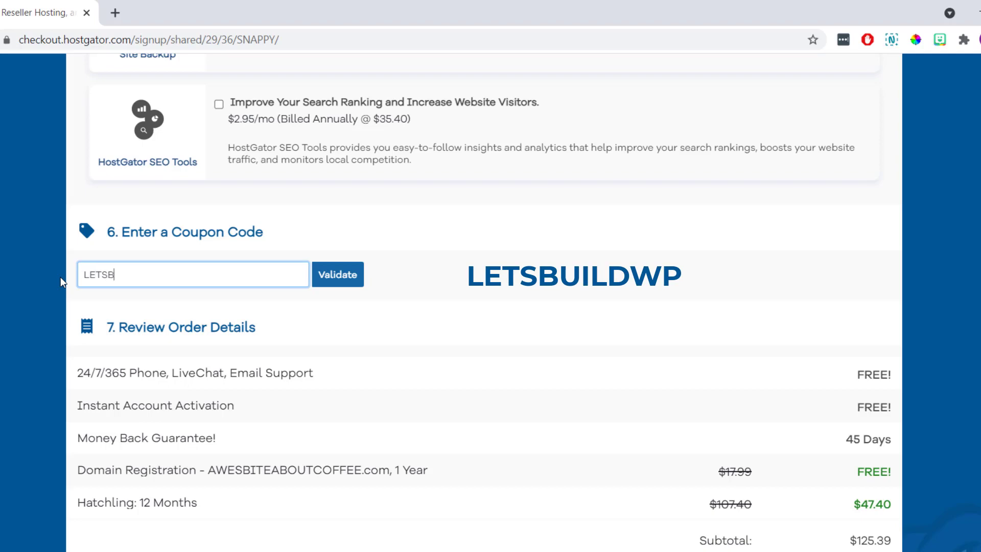
pyautogui.write('UILDWP')
pyautogui.click(335, 279)
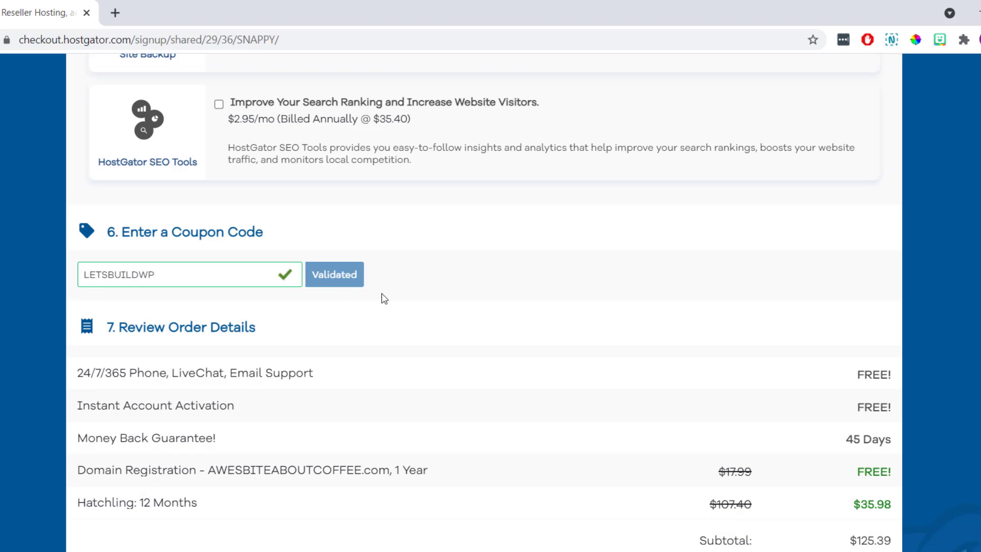
pyautogui.scroll(-3, 385, 299)
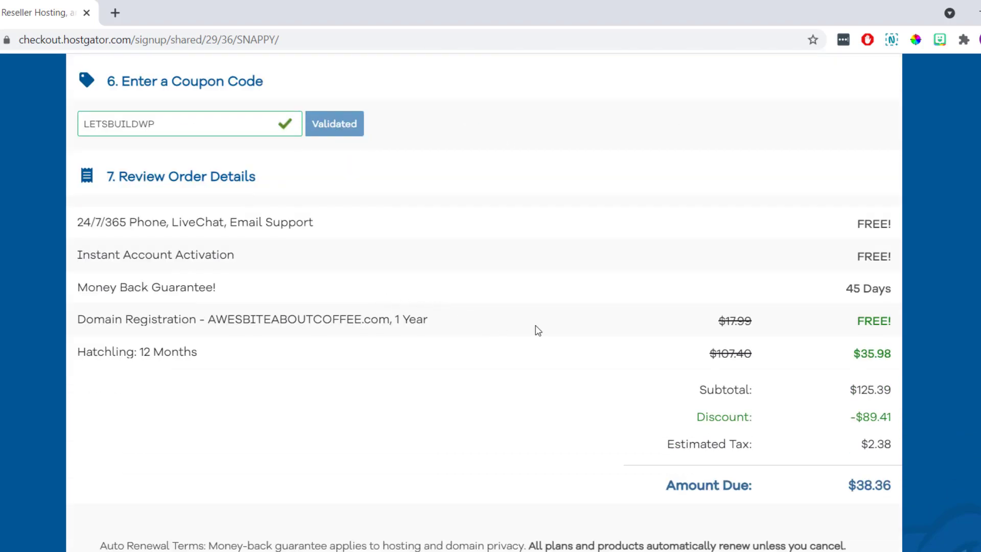
# Highlight the discounted $35.98 Hatchling price, the 24/7/365 support line and the Money Back Guarantee.
pyautogui.moveTo(885, 357); pyautogui.dragTo(850, 362)
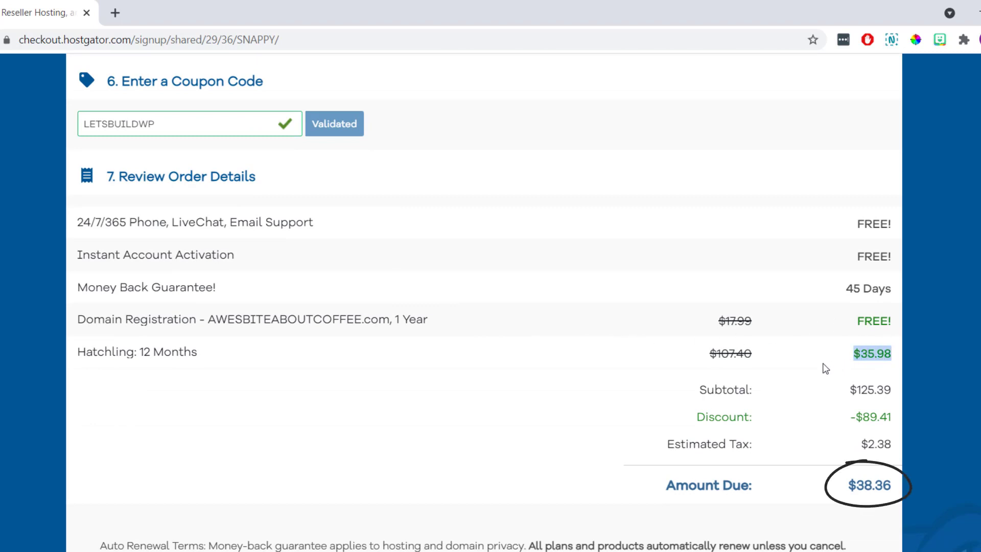
pyautogui.click(825, 367)
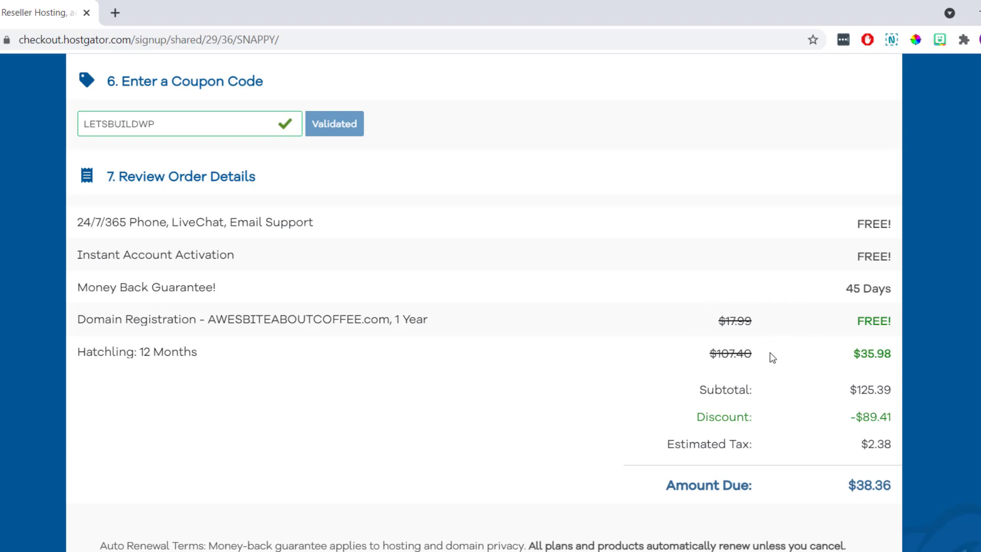
pyautogui.moveTo(321, 223); pyautogui.dragTo(78, 222)
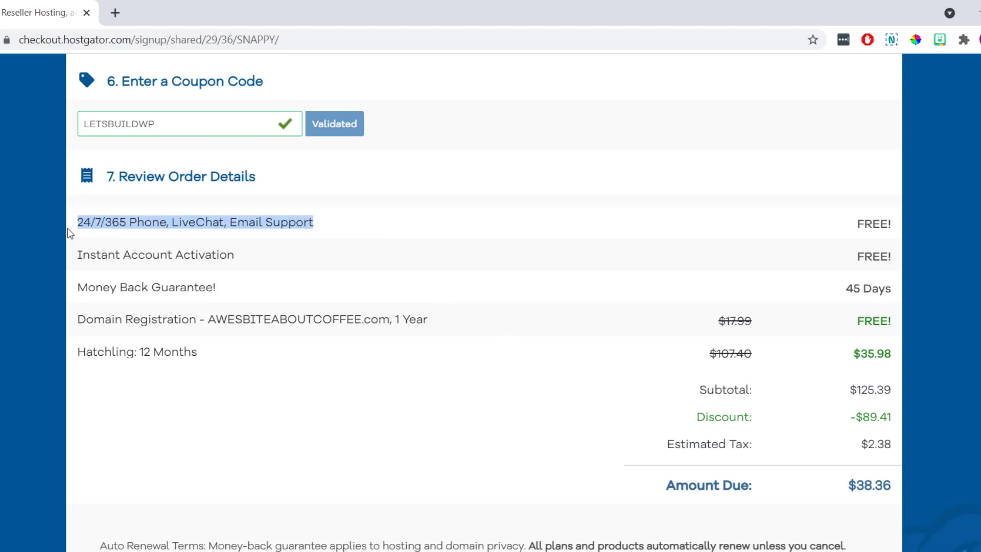
pyautogui.click(216, 289)
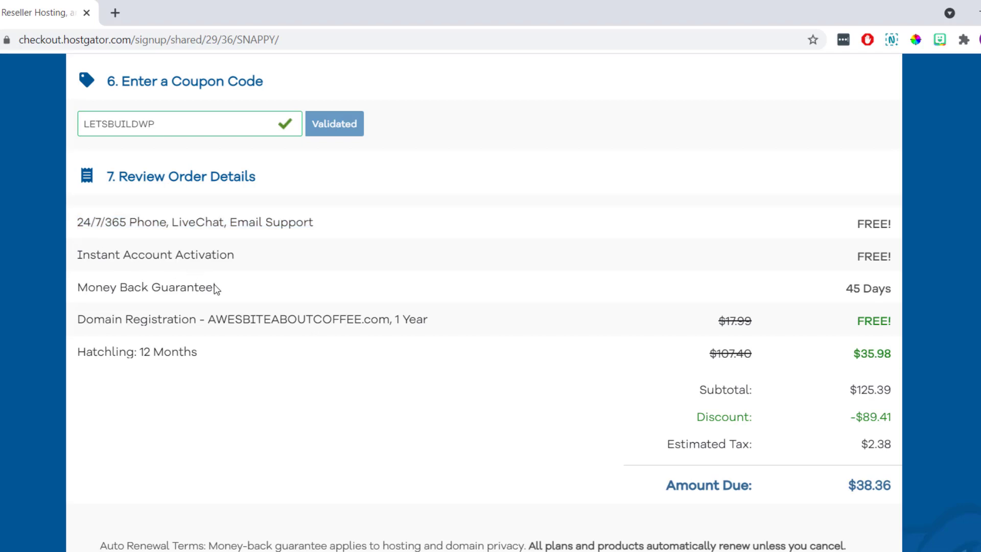
pyautogui.moveTo(217, 289); pyautogui.dragTo(61, 292)
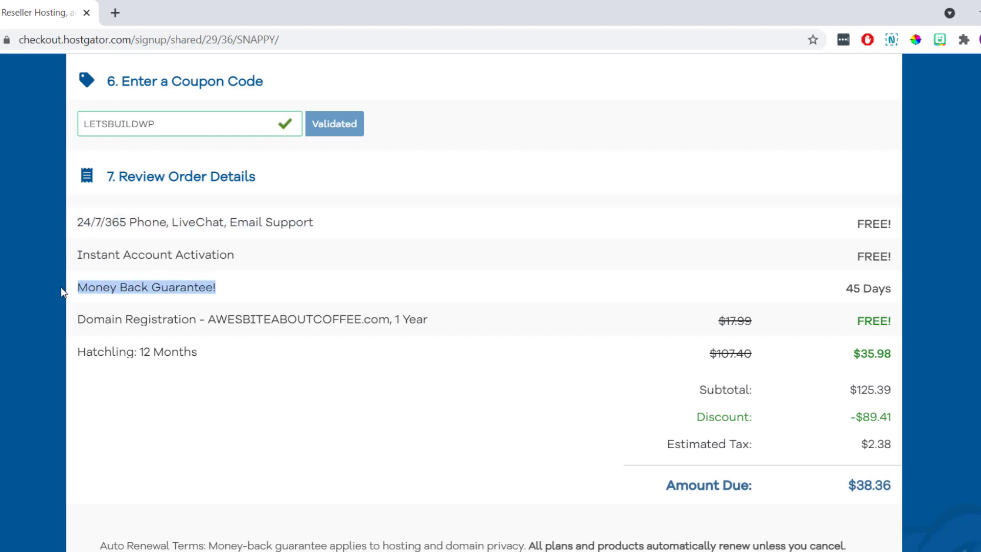
pyautogui.click(61, 287)
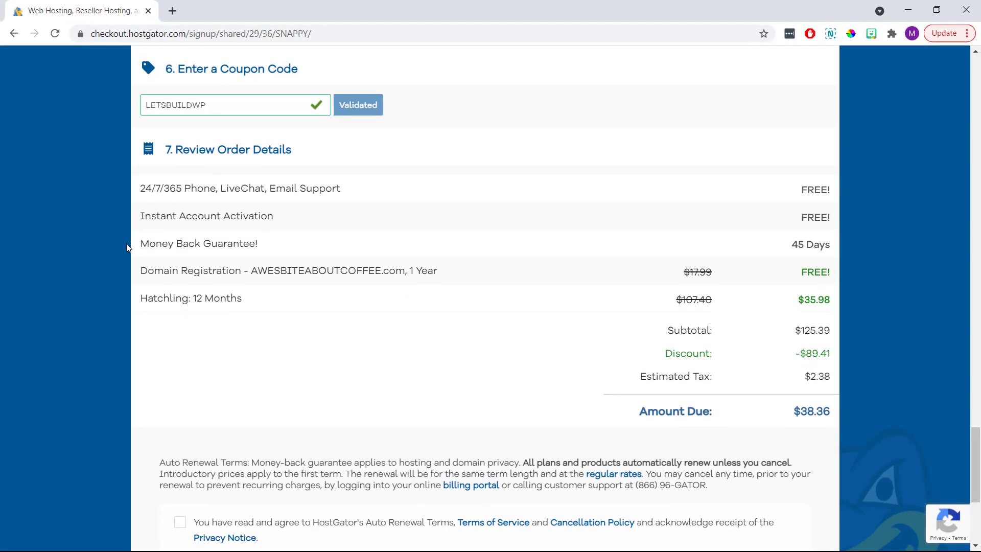
# Accept the HostGator auto-renewal terms and place the $38.36 hosting order.
pyautogui.scroll(-4, 127, 243)
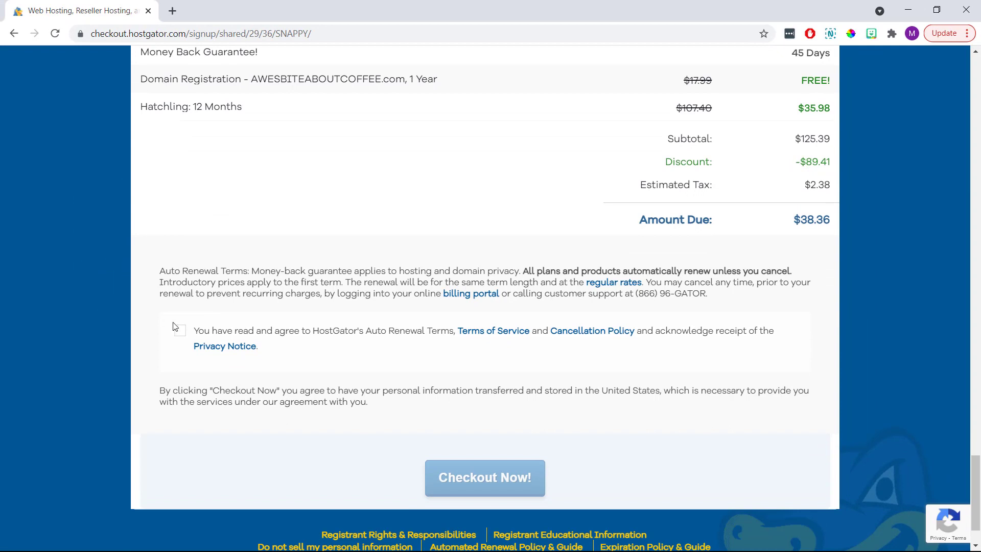
pyautogui.click(180, 331)
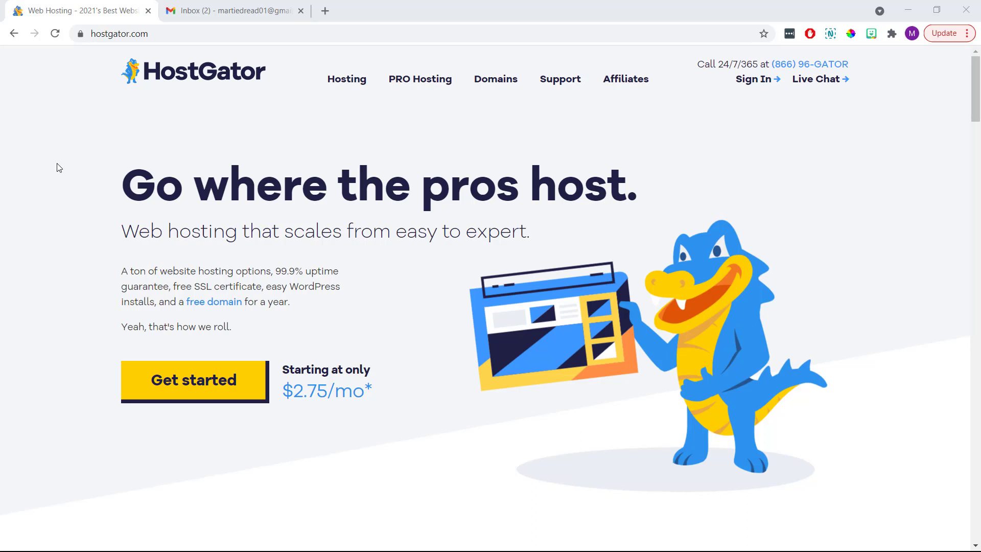
# Open the 'HostGator.com :: Your Account Info' email and follow its control panel link to the cPanel login.
pyautogui.click(148, 11)
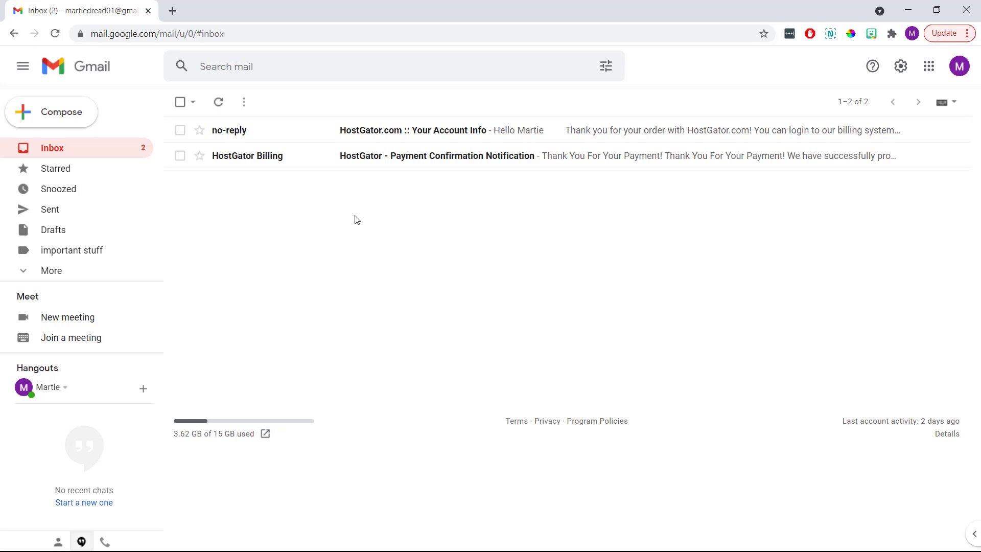
pyautogui.click(389, 132)
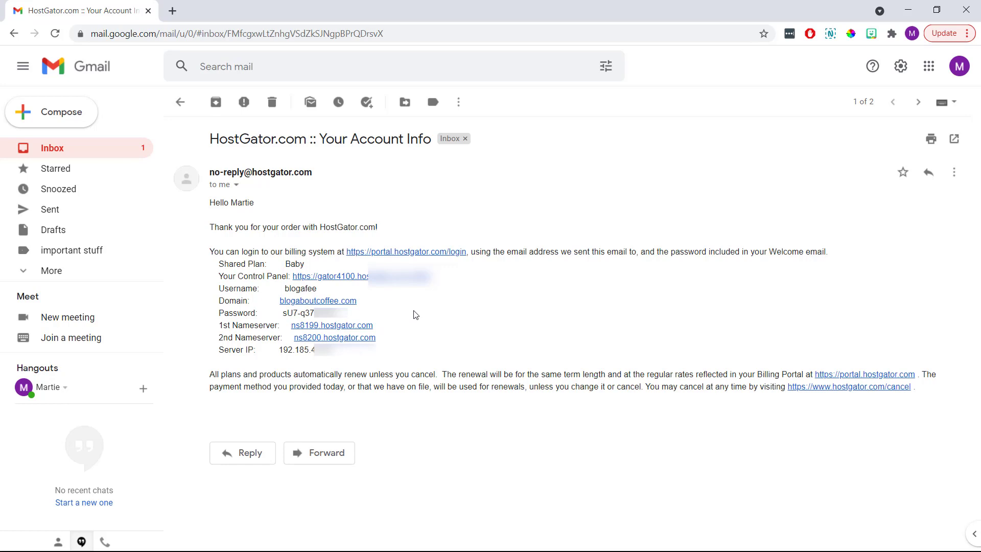
pyautogui.click(385, 280)
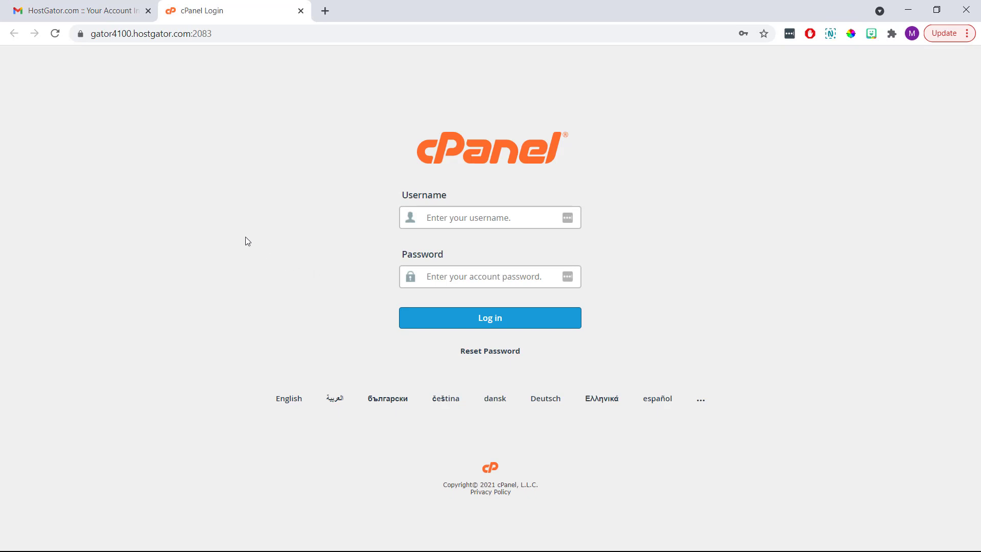
# Copy the account username from the HostGator email into the cPanel Username field.
pyautogui.click(103, 17)
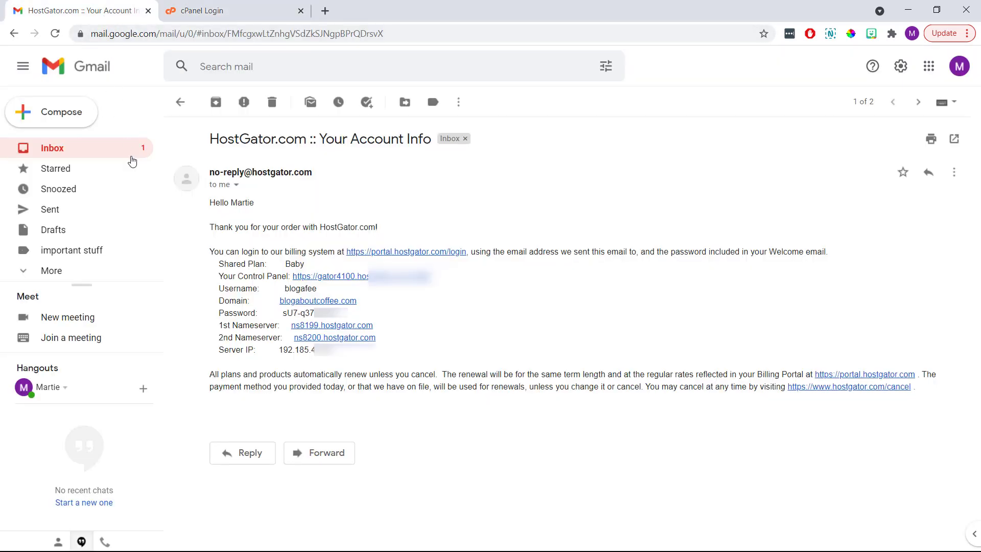
pyautogui.moveTo(314, 289); pyautogui.dragTo(285, 290)
pyautogui.rightClick(287, 290)
pyautogui.click(307, 301)
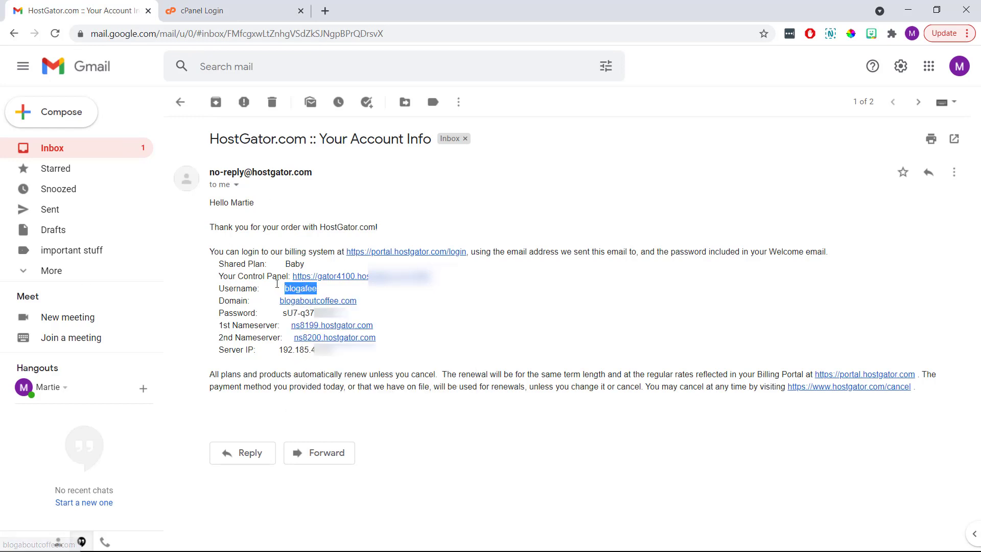
pyautogui.click(250, 11)
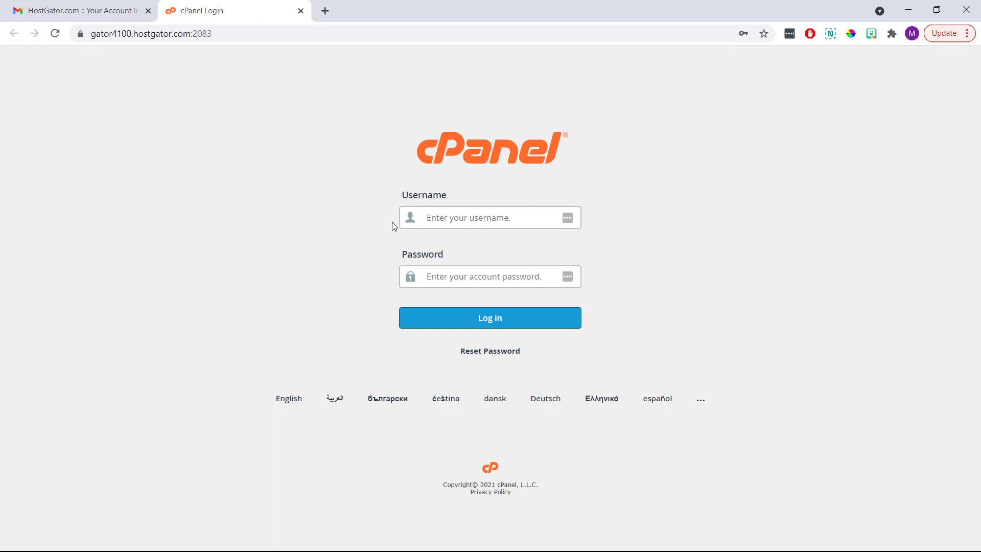
pyautogui.rightClick(442, 219)
pyautogui.click(474, 317)
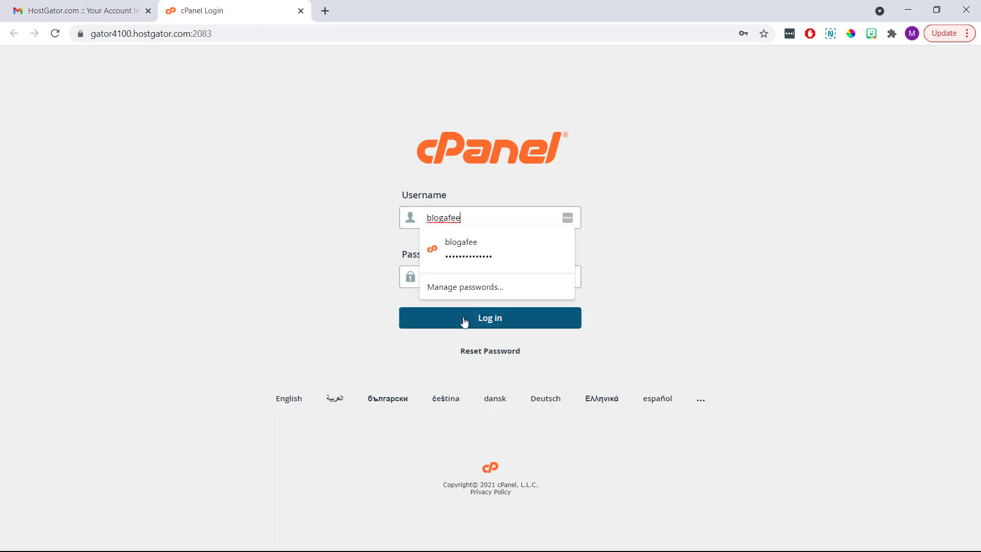
pyautogui.click(384, 293)
# Copy the account password from the email into the Password field and log in to cPanel.
pyautogui.click(82, 10)
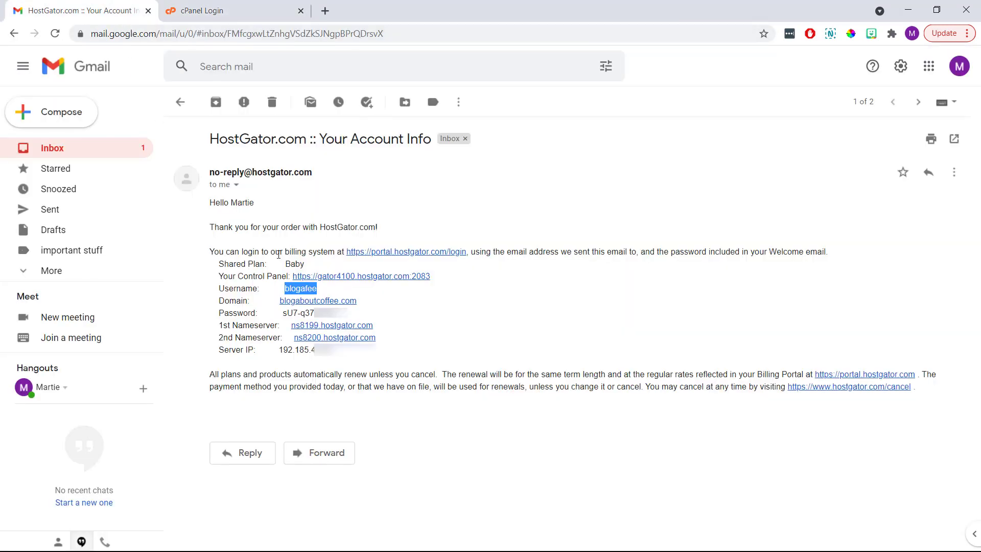
pyautogui.click(334, 314)
pyautogui.moveTo(335, 313); pyautogui.dragTo(282, 312)
pyautogui.rightClick(285, 314)
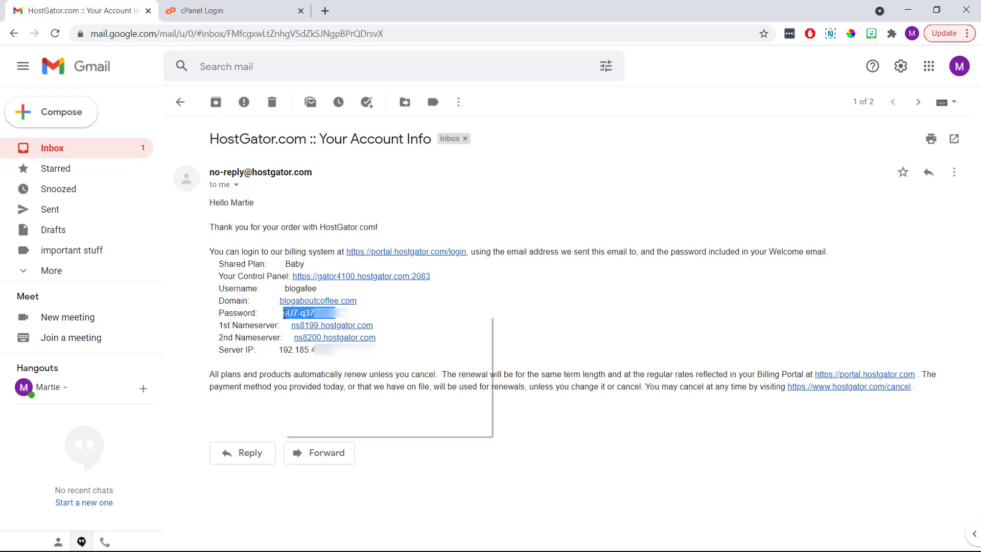
pyautogui.click(310, 327)
pyautogui.click(243, 11)
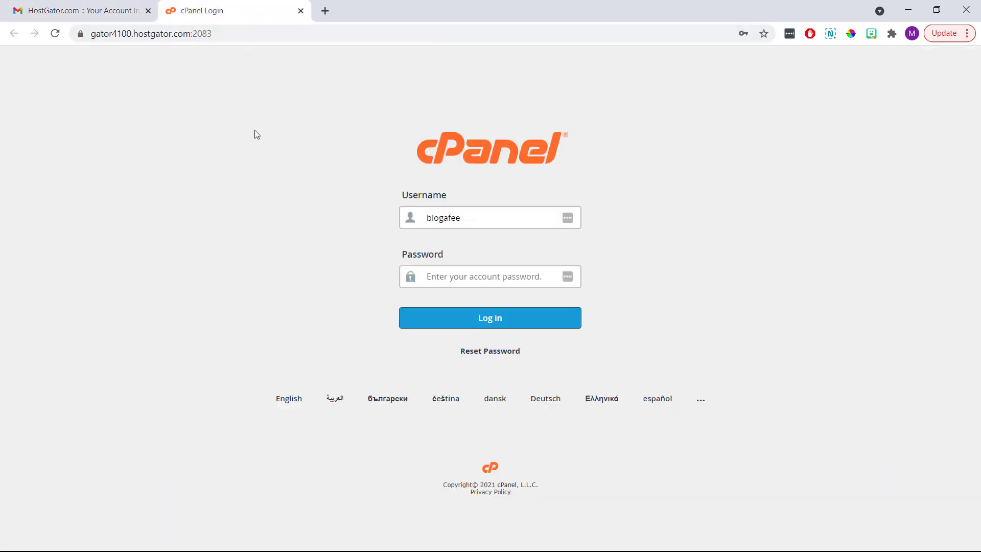
pyautogui.rightClick(426, 272)
pyautogui.click(449, 388)
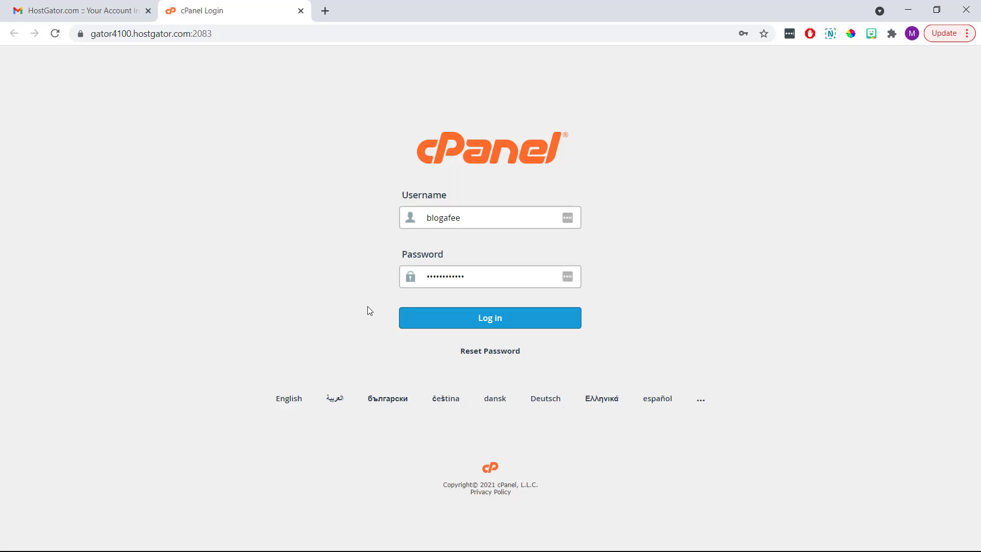
pyautogui.click(441, 322)
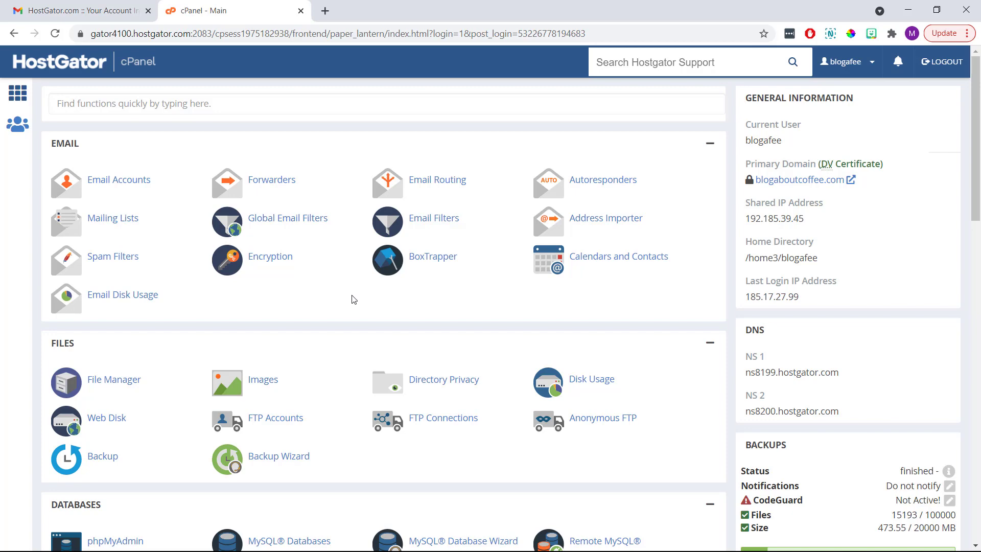
# Open WordPress Manager by Softaculous from cPanel's Software section.
pyautogui.scroll(-7, 353, 299)
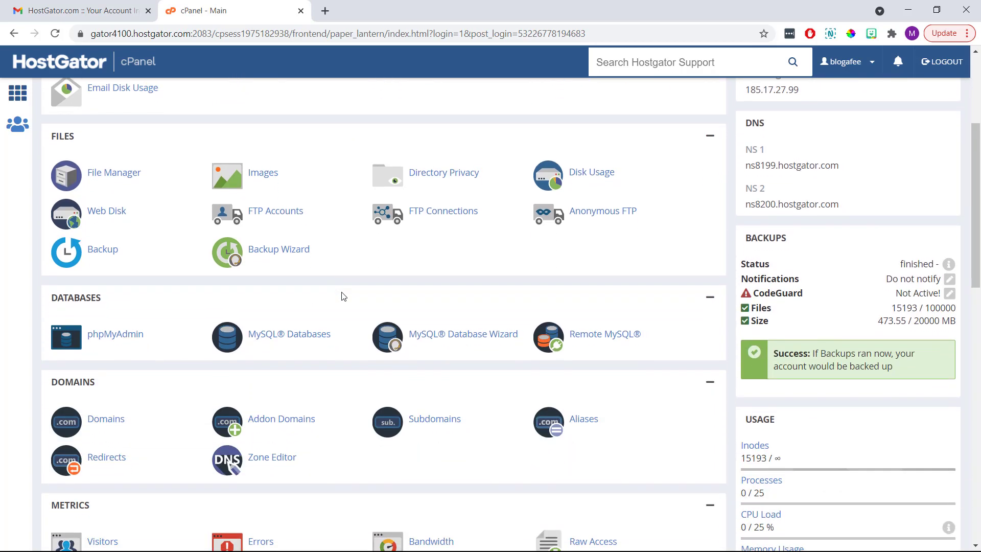
pyautogui.scroll(-8, 343, 297)
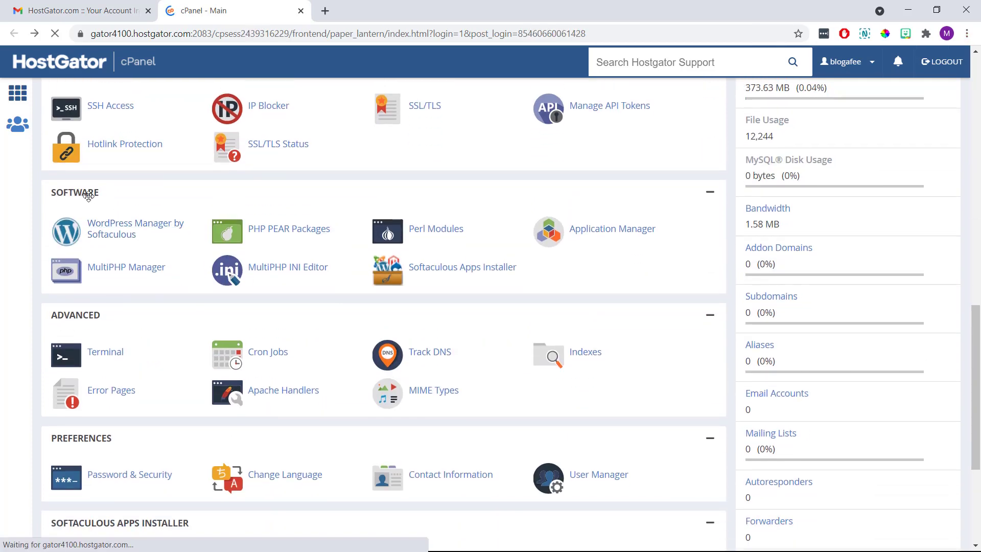
pyautogui.click(116, 230)
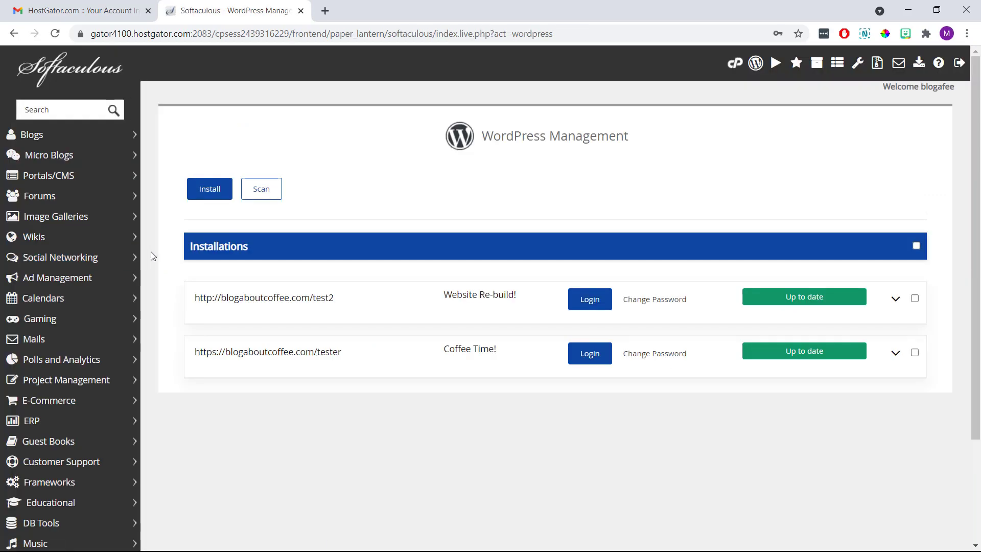
pyautogui.click(205, 192)
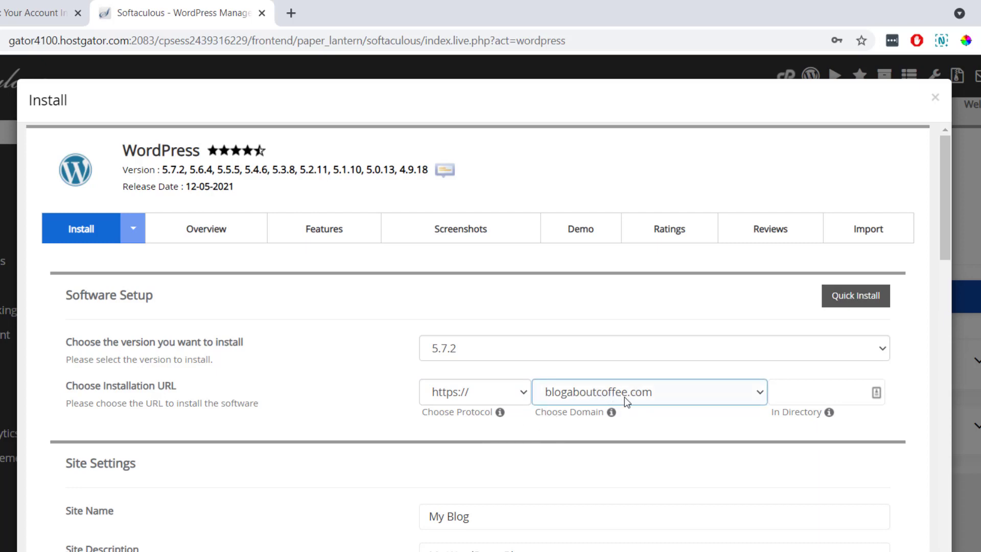
pyautogui.scroll(-5, 641, 427)
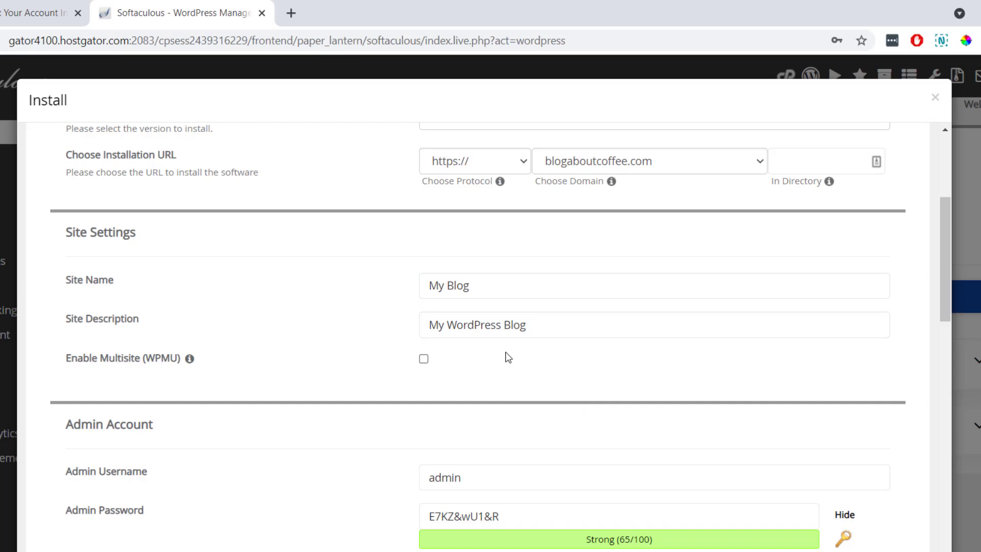
# Set the site name to 'Coffee Website' and description to 'A website all about coffee!'.
pyautogui.moveTo(475, 286); pyautogui.dragTo(408, 297)
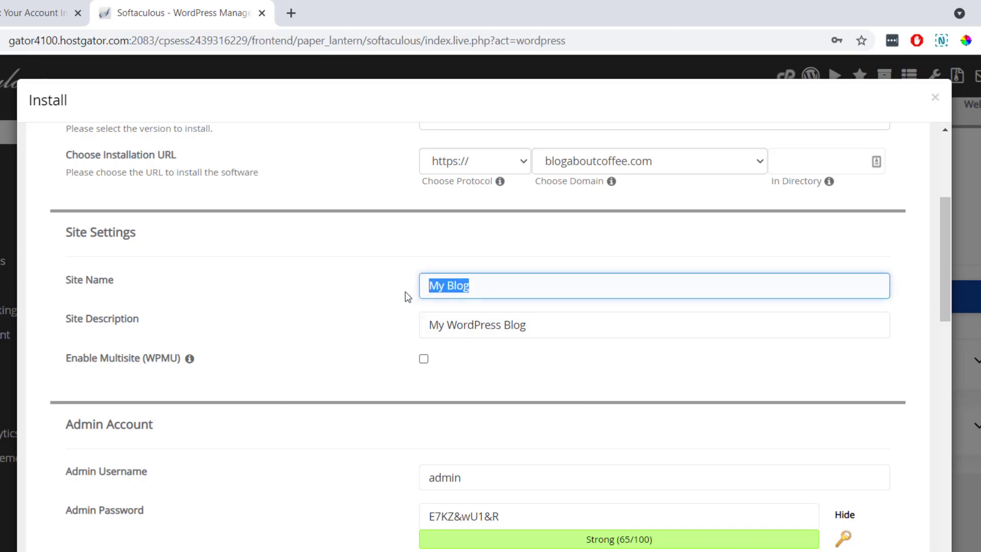
pyautogui.write('Coffee ')
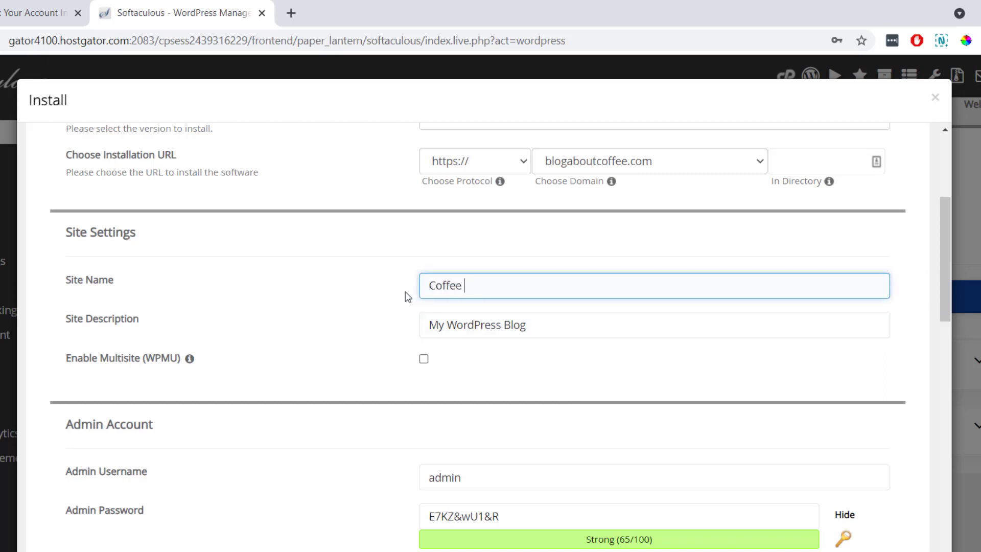
pyautogui.write('Website')
pyautogui.click(405, 291)
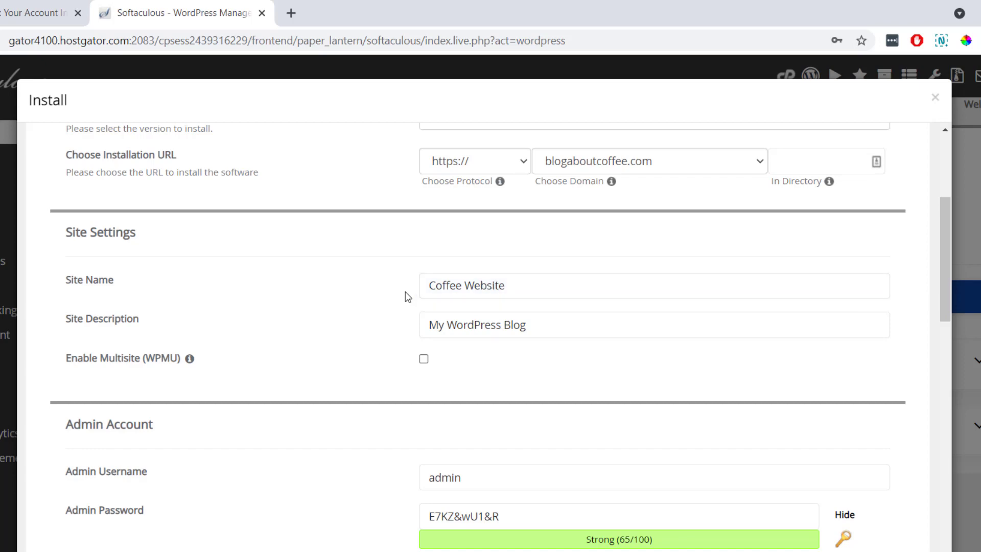
pyautogui.moveTo(544, 327); pyautogui.dragTo(409, 330)
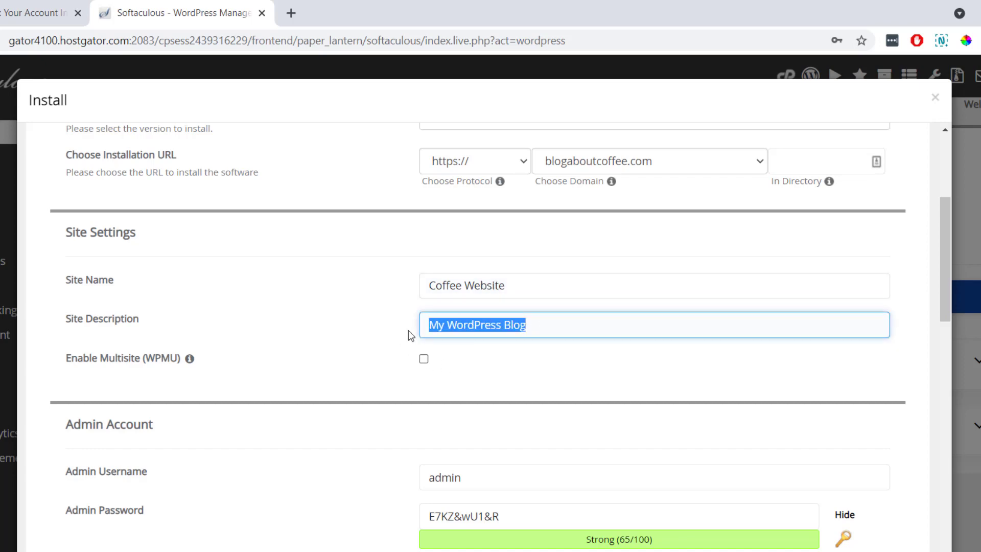
pyautogui.write('A website al')
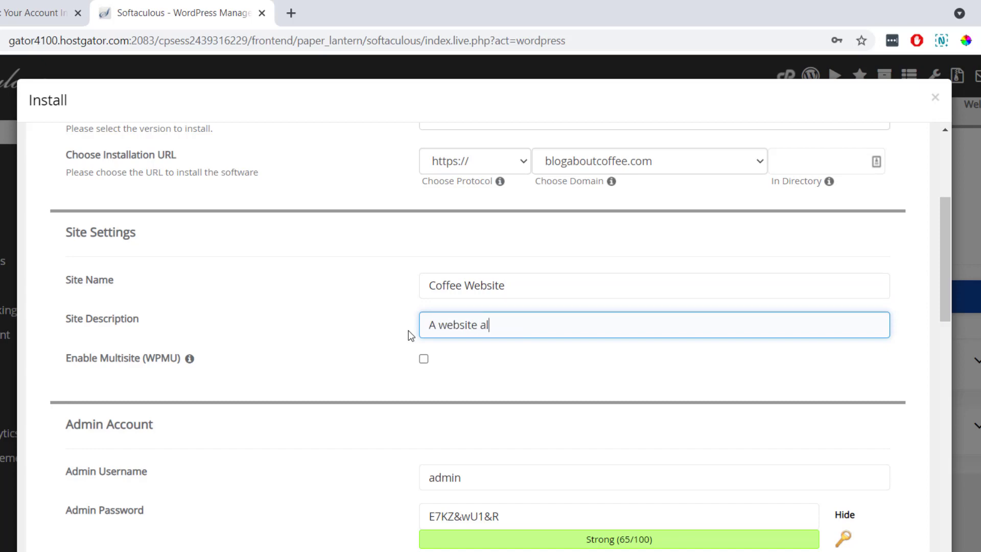
pyautogui.write('l about coffee!')
pyautogui.click(385, 326)
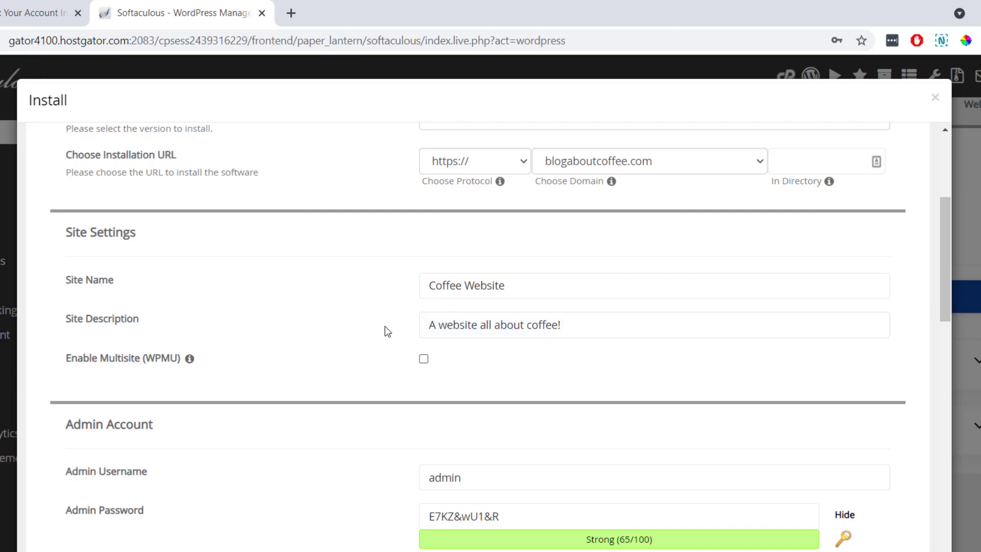
# Enter your own admin username, password and admin e-mail address in the install form.
pyautogui.scroll(-3, 385, 331)
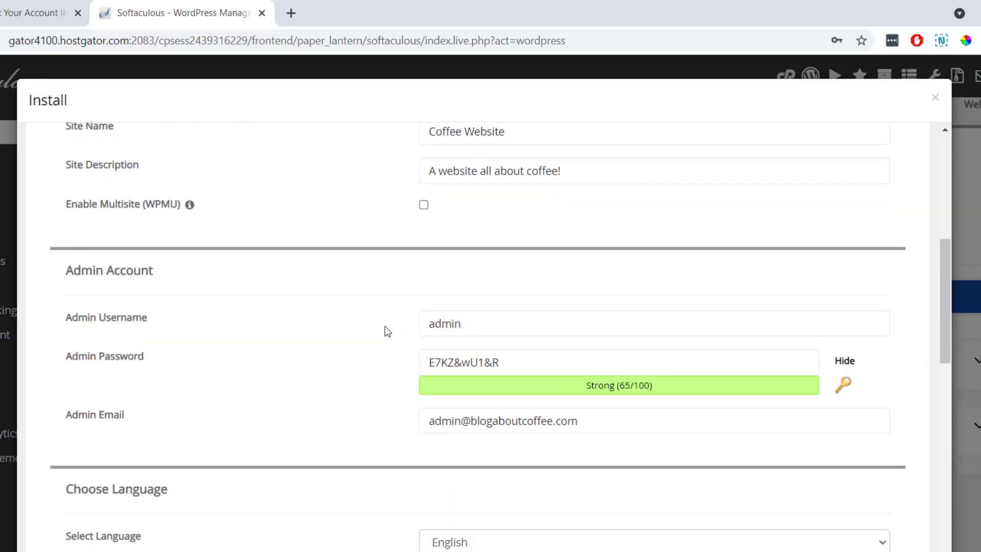
pyautogui.click(468, 323)
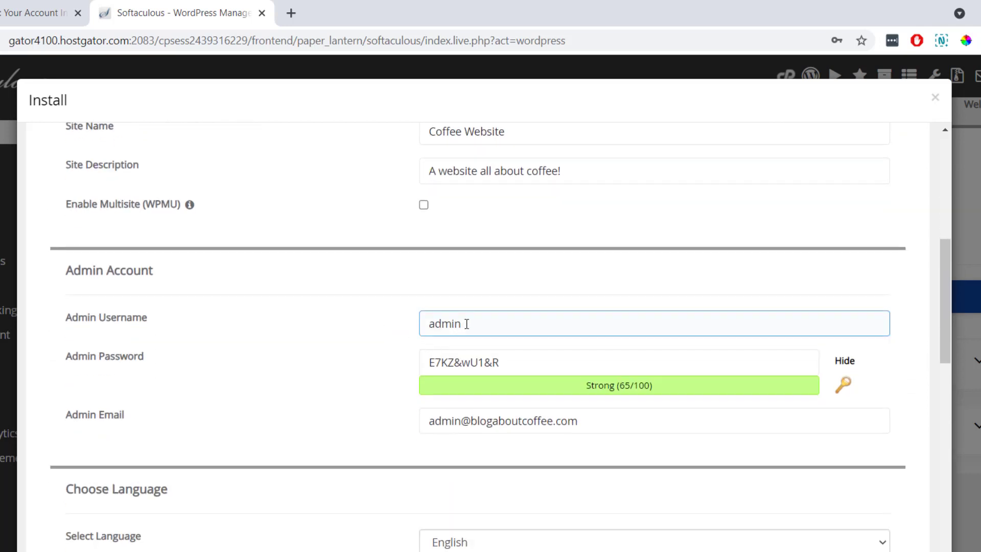
pyautogui.doubleClick(469, 323)
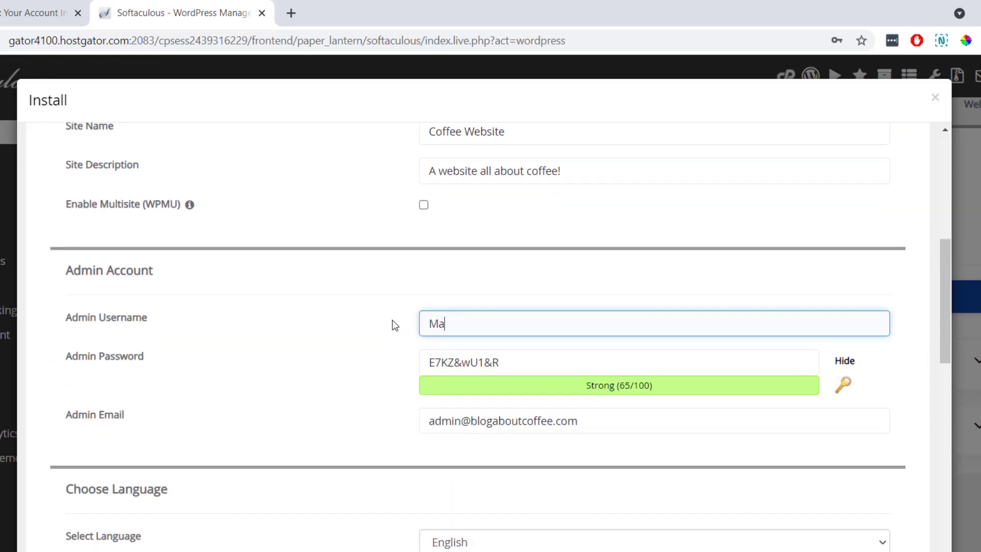
pyautogui.press('Tab')
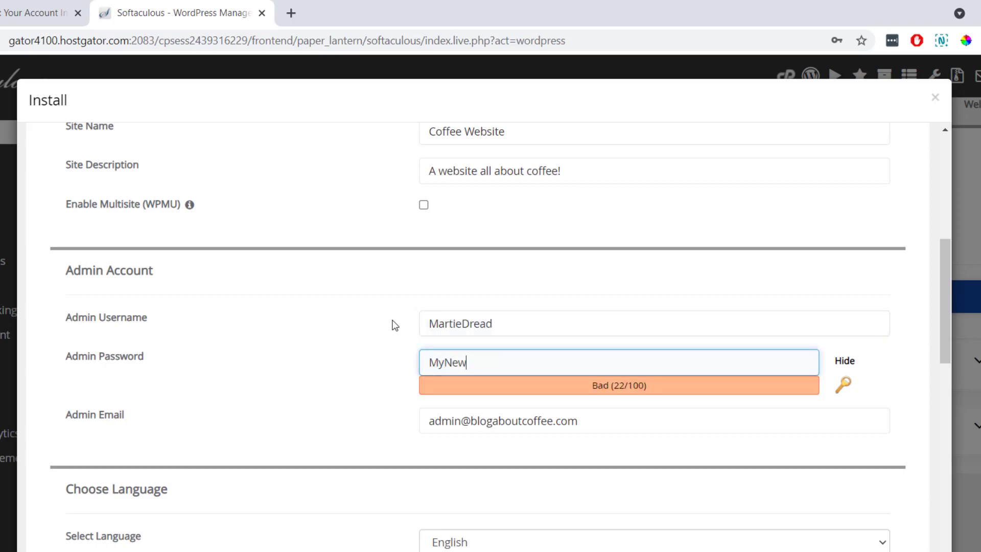
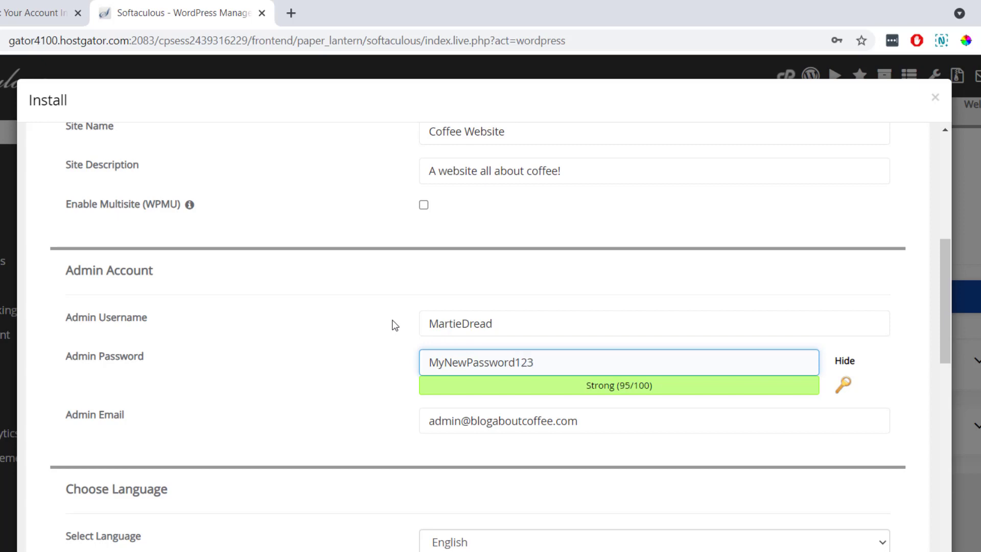
pyautogui.click(395, 326)
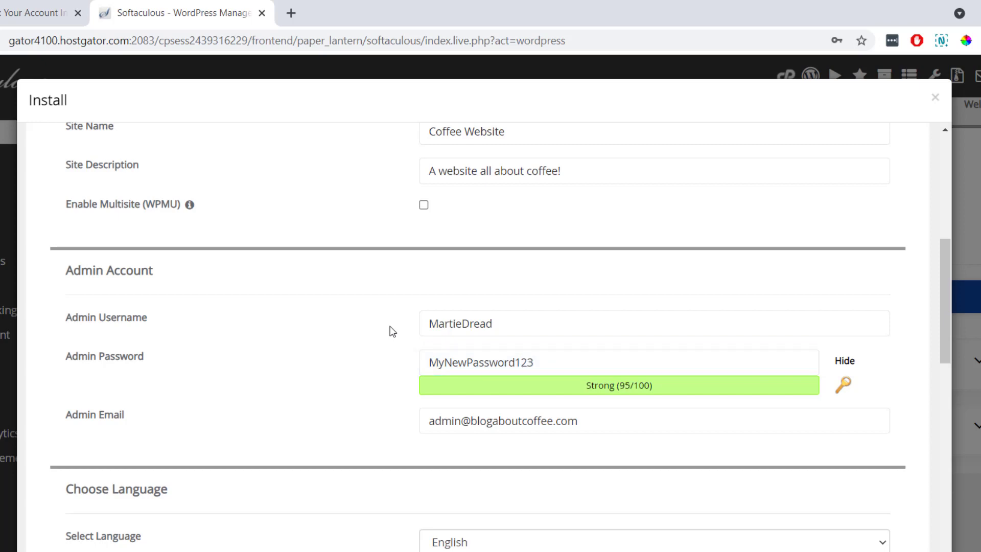
pyautogui.moveTo(578, 422); pyautogui.dragTo(401, 428)
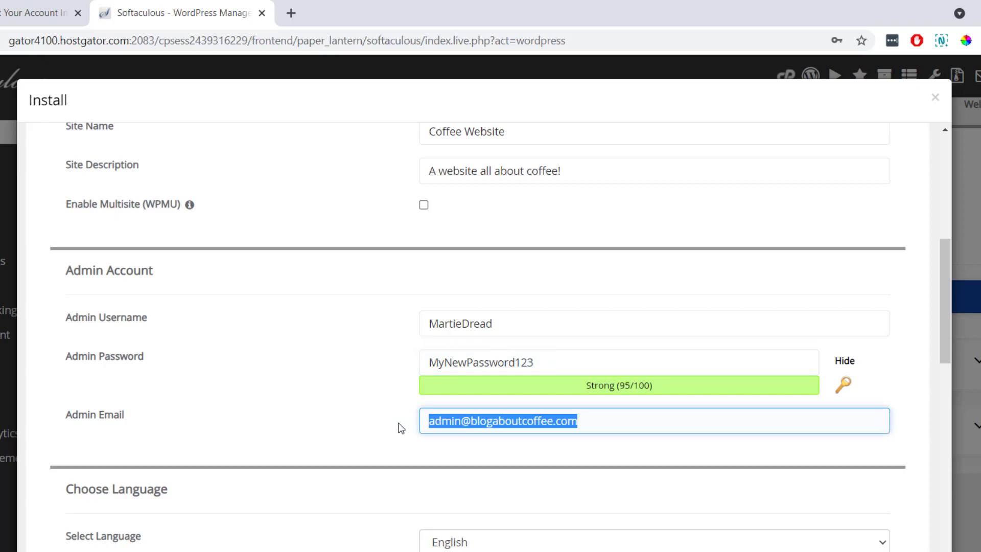
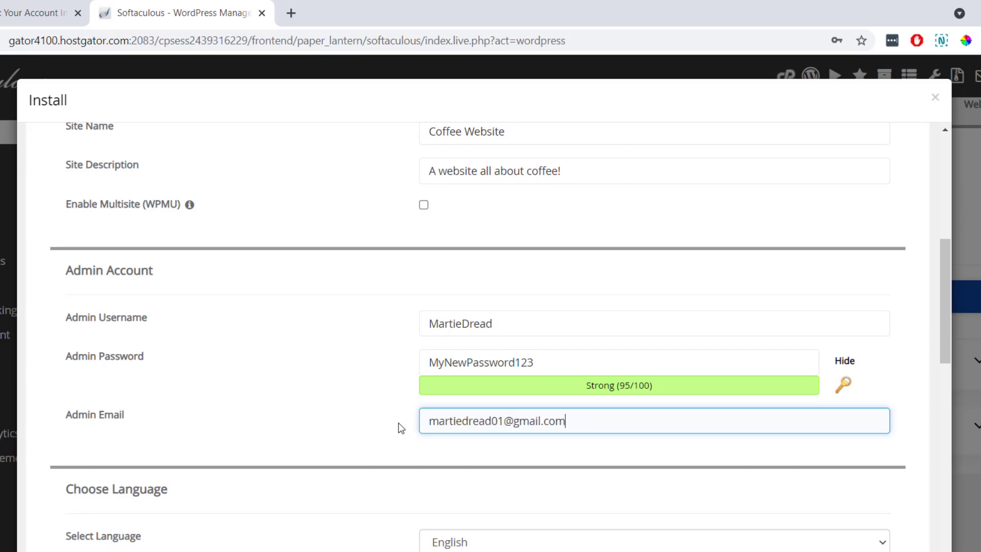
pyautogui.click(401, 428)
# Keep English as the language and run the WordPress installation on blogaboutcoffee.com.
pyautogui.scroll(-5, 402, 428)
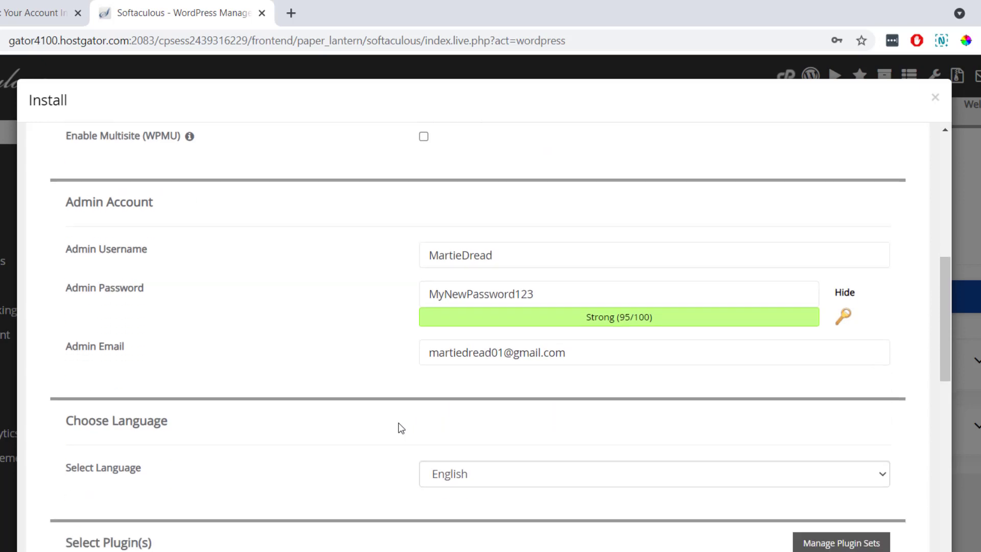
pyautogui.click(507, 313)
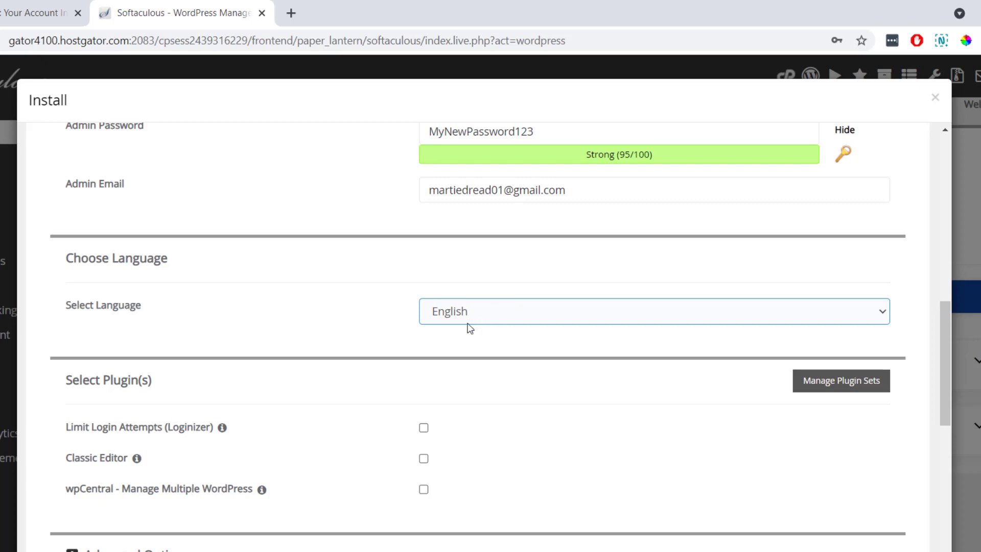
pyautogui.click(492, 342)
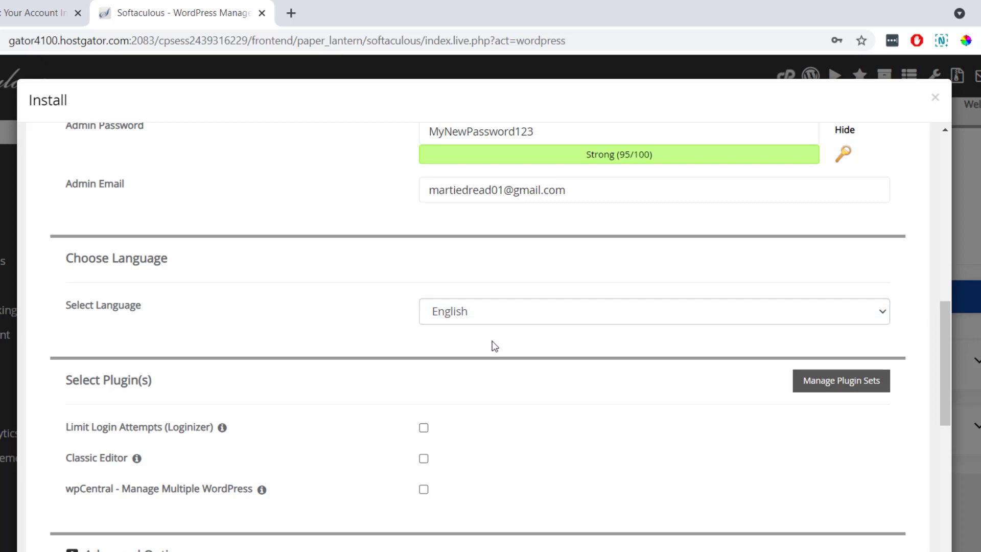
pyautogui.scroll(-3, 492, 341)
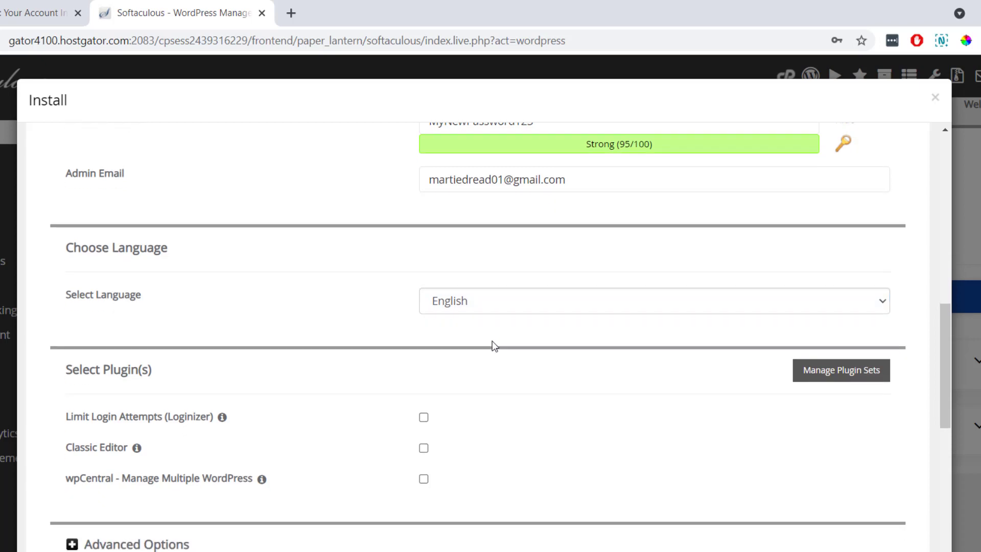
pyautogui.scroll(-6, 373, 322)
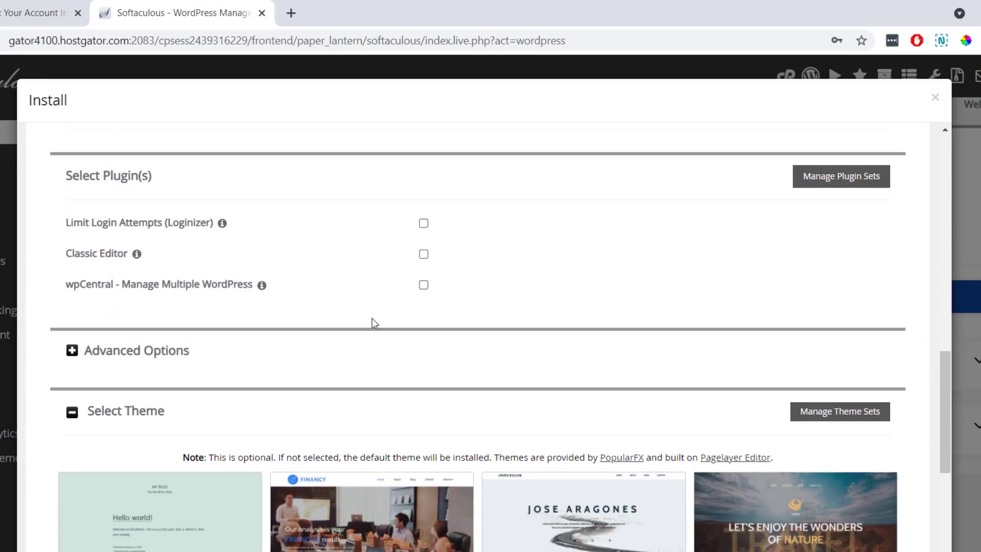
pyautogui.scroll(-2, 362, 377)
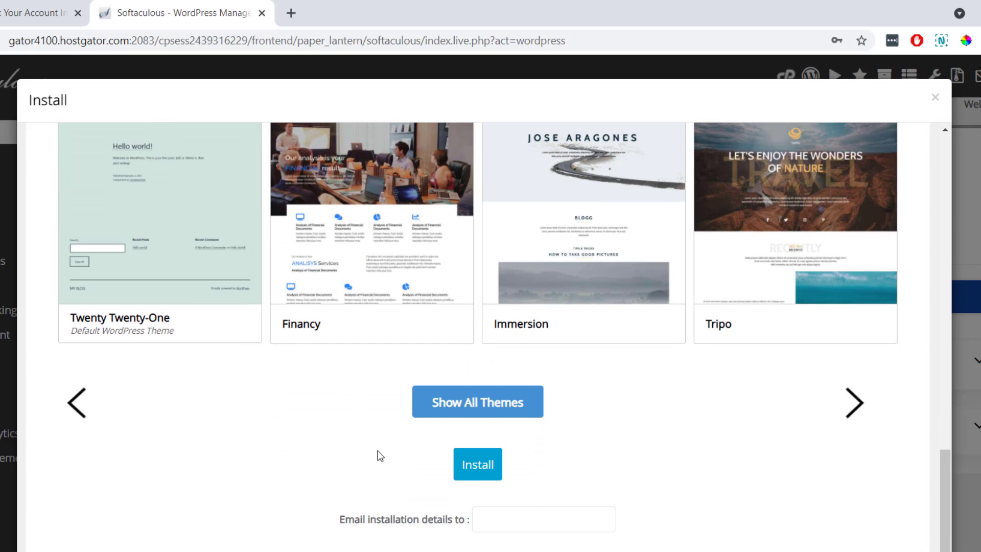
pyautogui.click(479, 463)
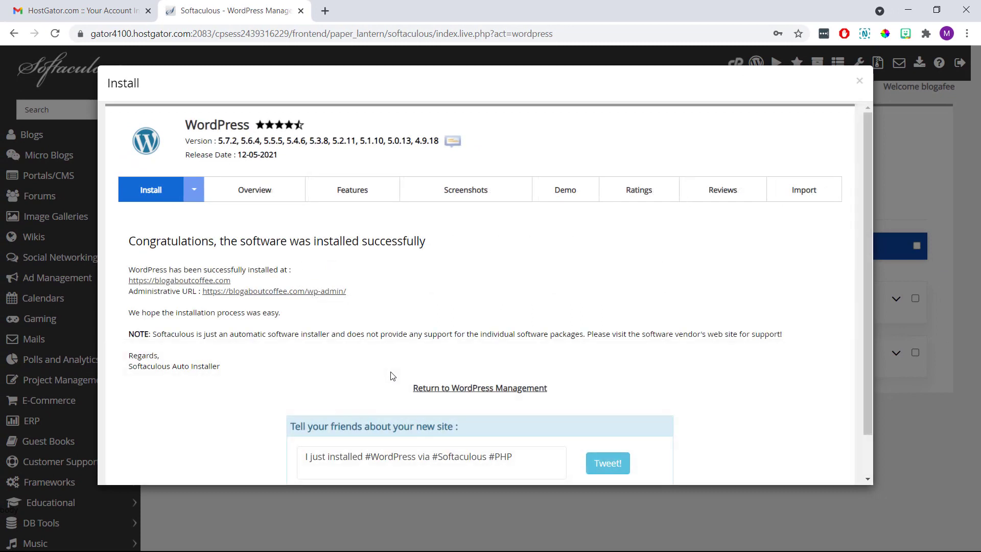
# Open the new site's Administrative URL (wp-admin) to reach the WordPress Dashboard.
pyautogui.moveTo(428, 242); pyautogui.dragTo(126, 250)
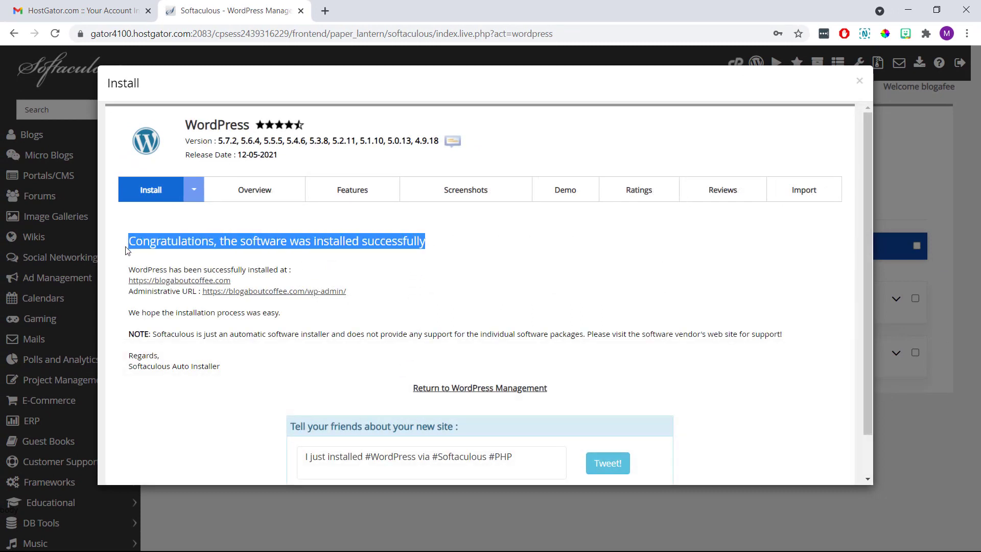
pyautogui.click(118, 262)
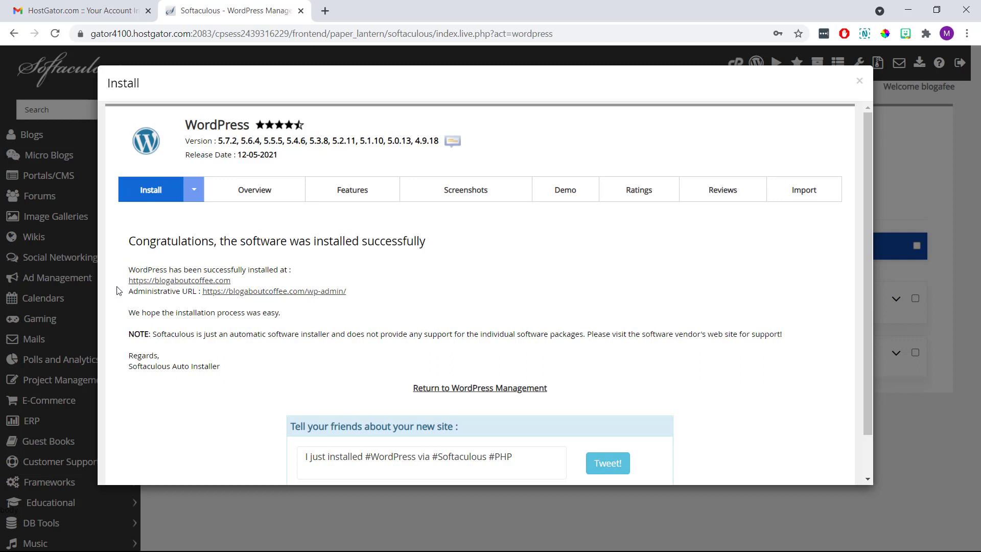
pyautogui.click(223, 295)
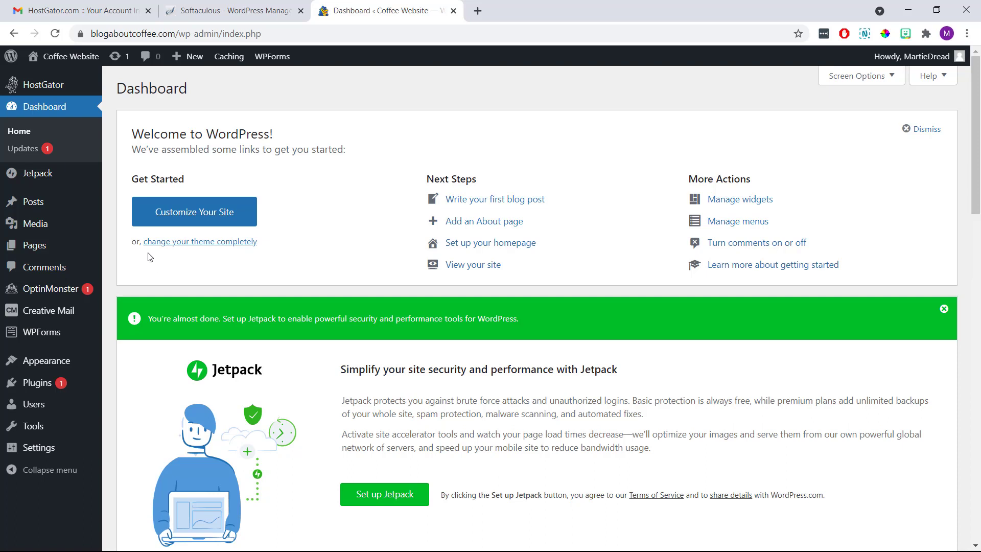
# Browse the live site's Hello world! post, then return to admin and open the Pages list.
pyautogui.click(92, 58)
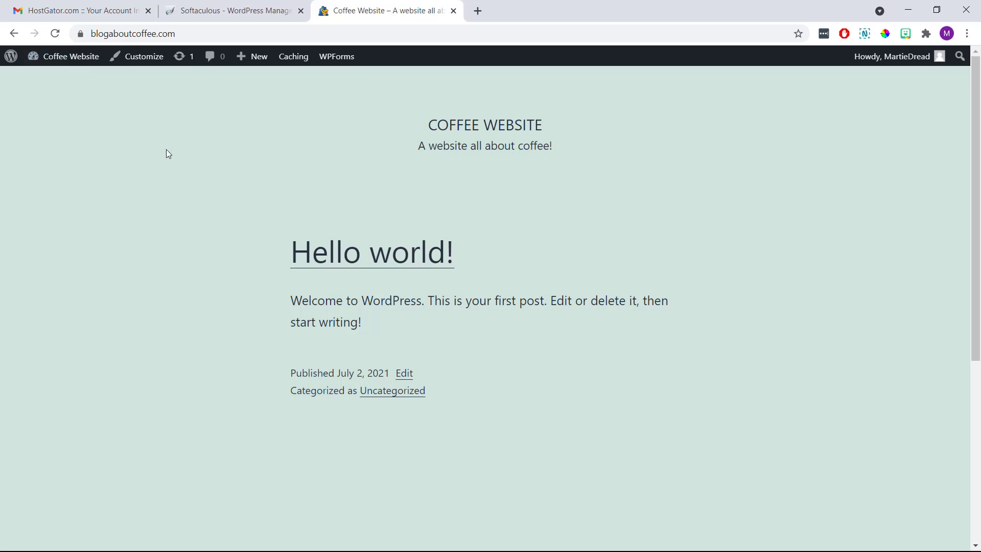
pyautogui.scroll(-5, 167, 150)
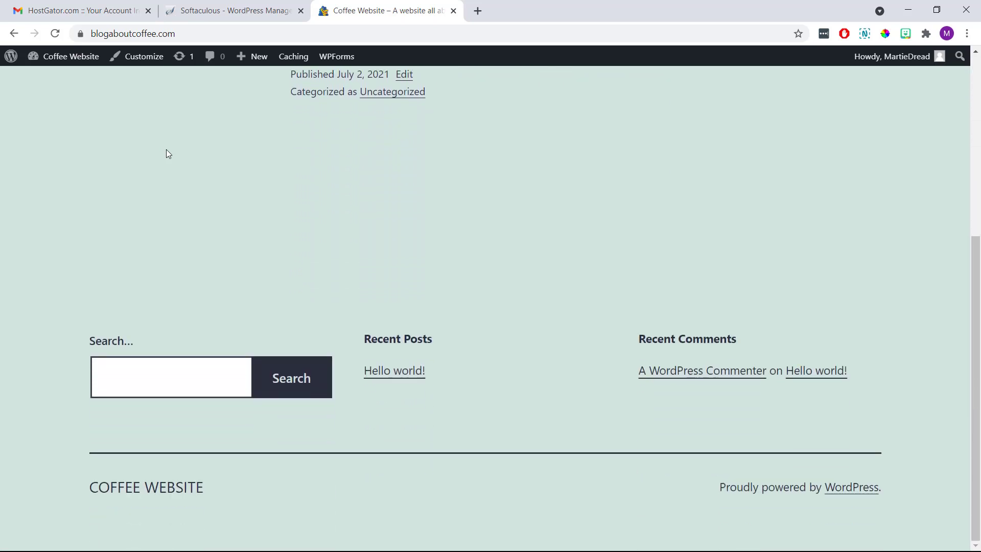
pyautogui.scroll(5, 166, 150)
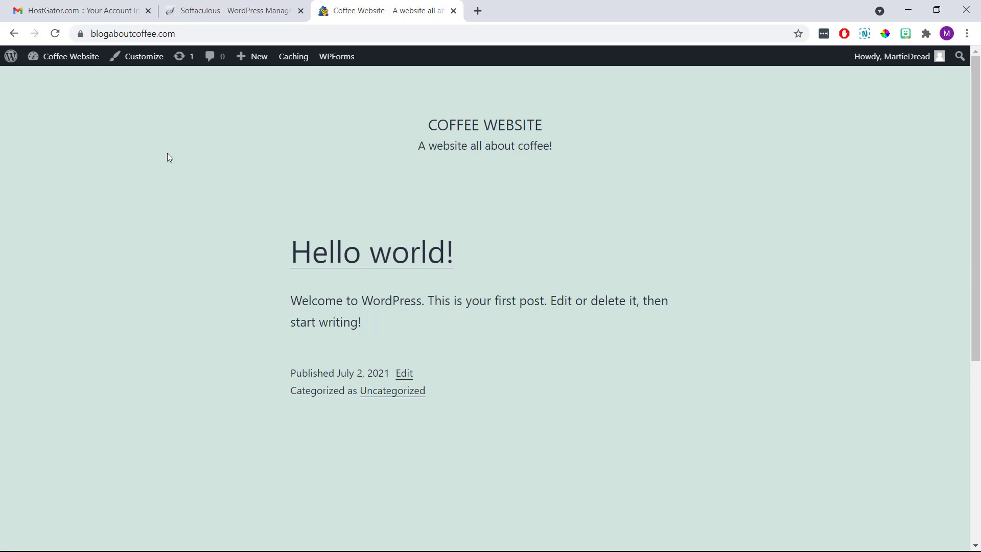
pyautogui.click(317, 255)
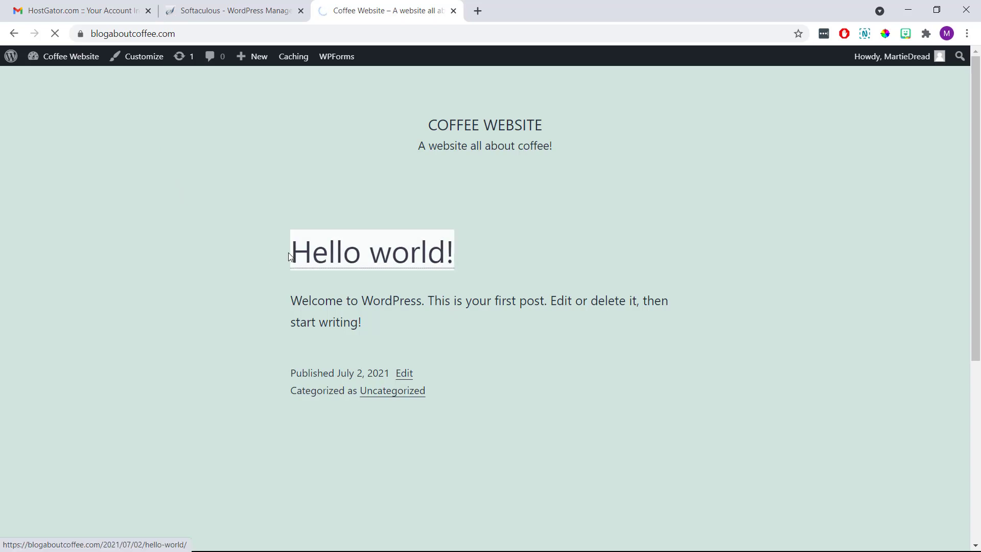
pyautogui.scroll(-10, 283, 251)
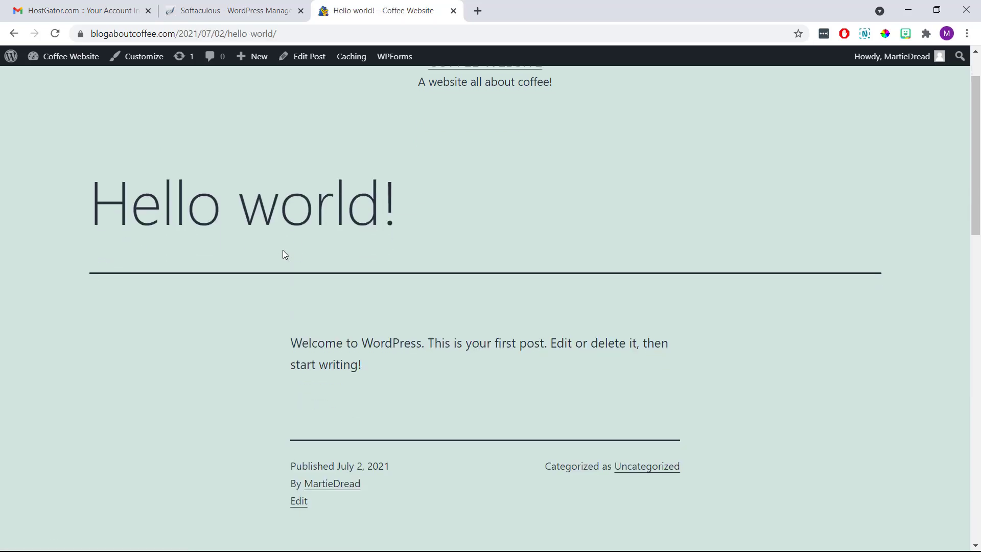
pyautogui.scroll(-5, 283, 250)
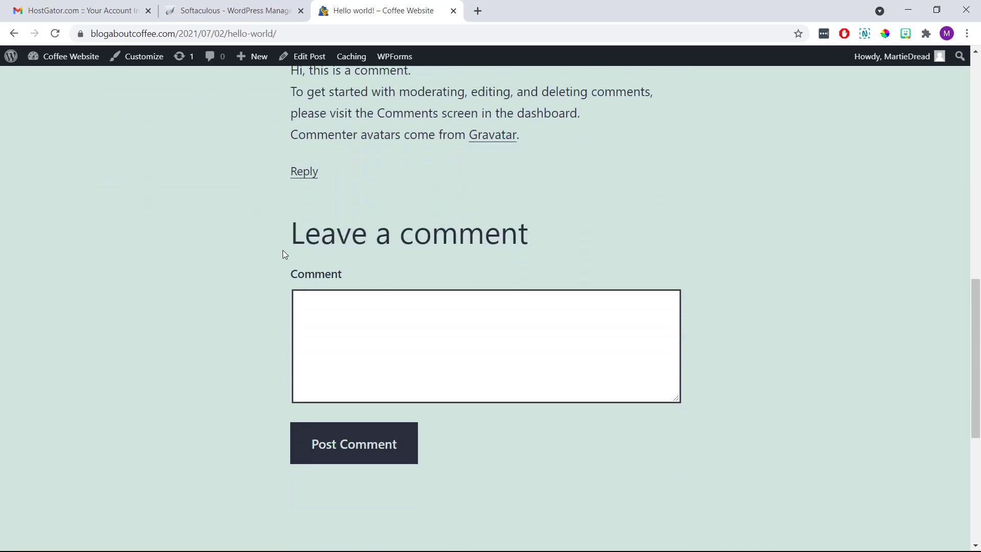
pyautogui.scroll(4, 283, 250)
pyautogui.scroll(10, 283, 249)
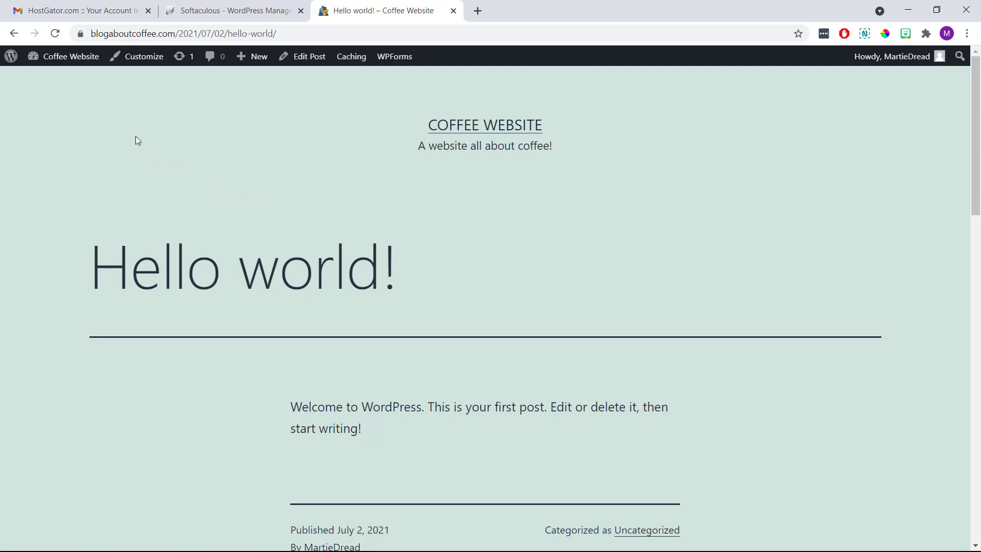
pyautogui.click(84, 58)
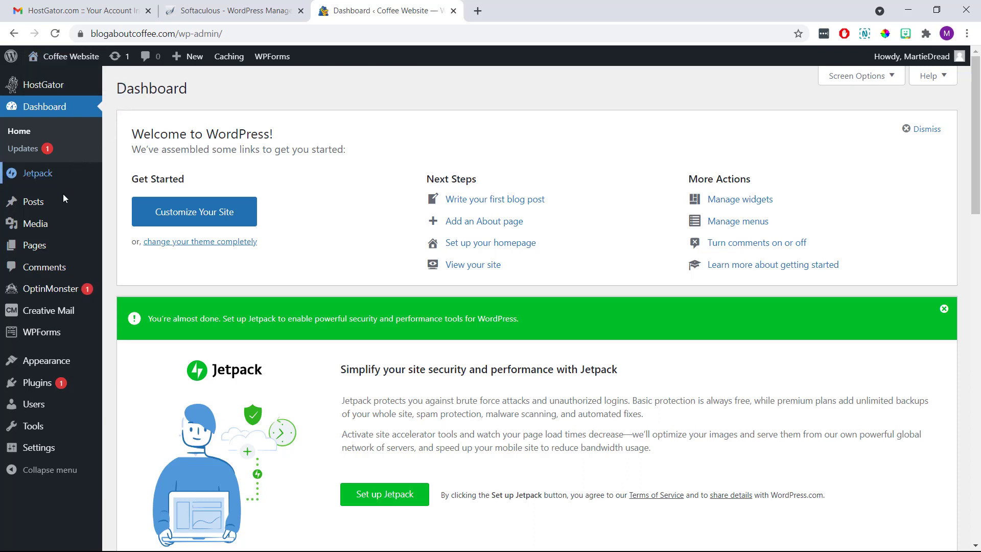
pyautogui.click(57, 244)
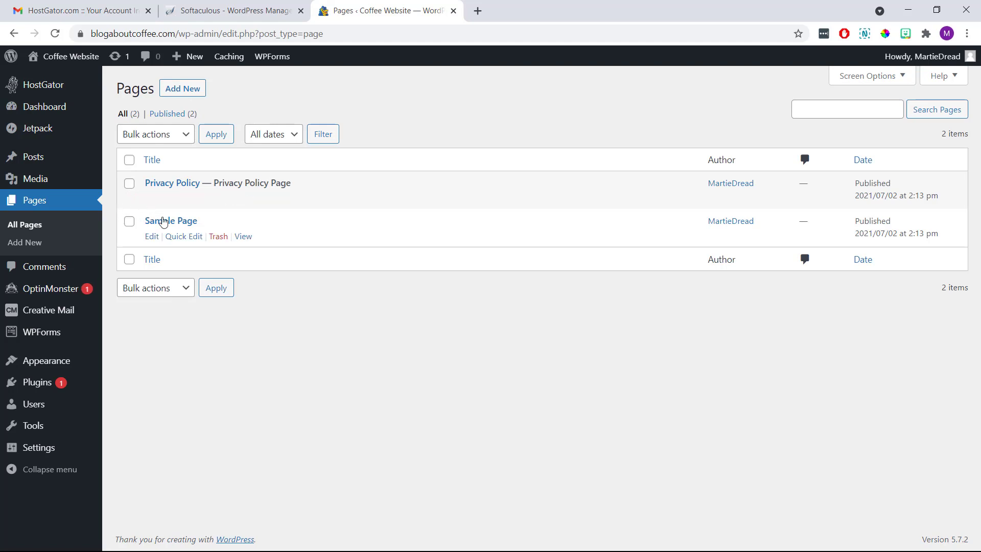
# Trash Sample Page and Privacy Policy, then open the Posts list.
pyautogui.click(218, 236)
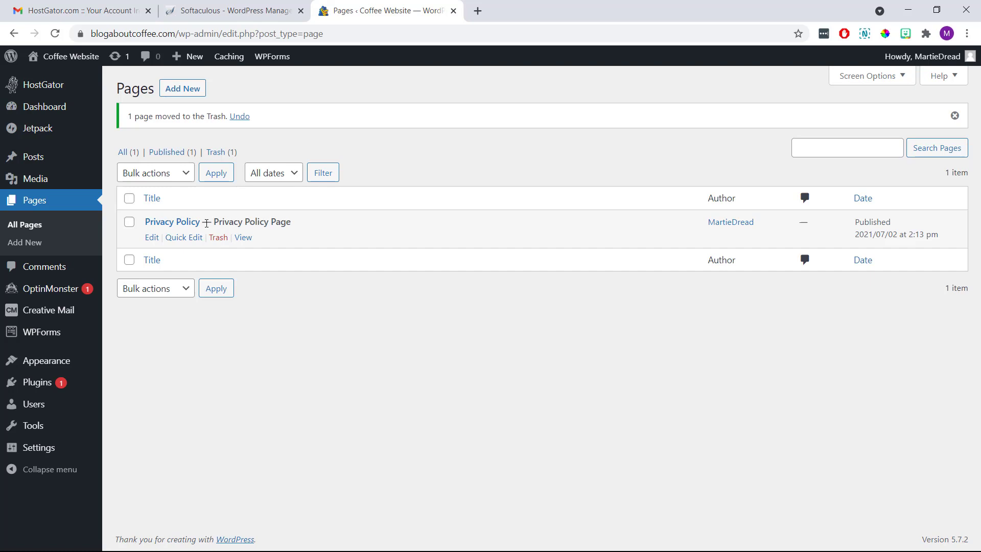
pyautogui.click(220, 238)
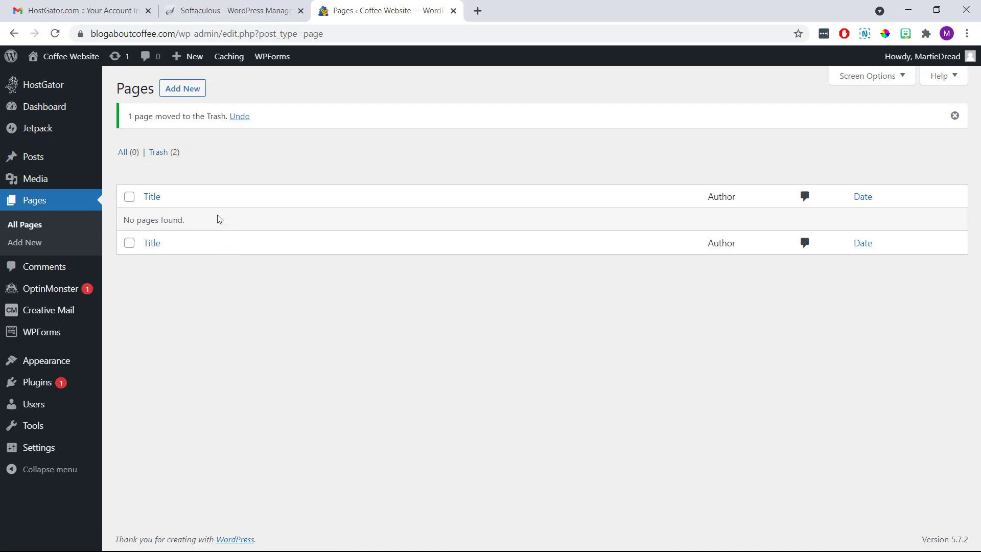
pyautogui.click(56, 160)
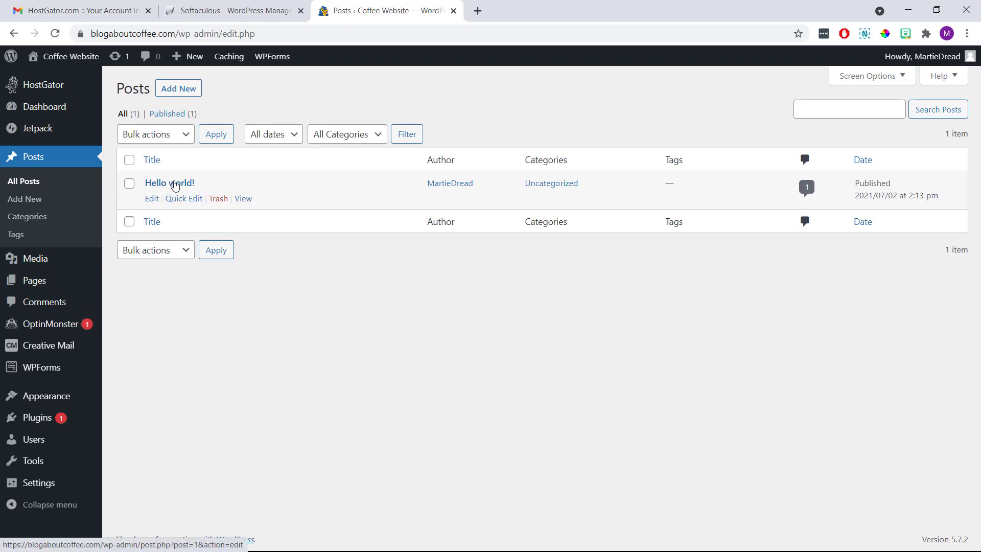
# Trash the Hello world! post, then go to the installed Plugins page.
pyautogui.click(217, 198)
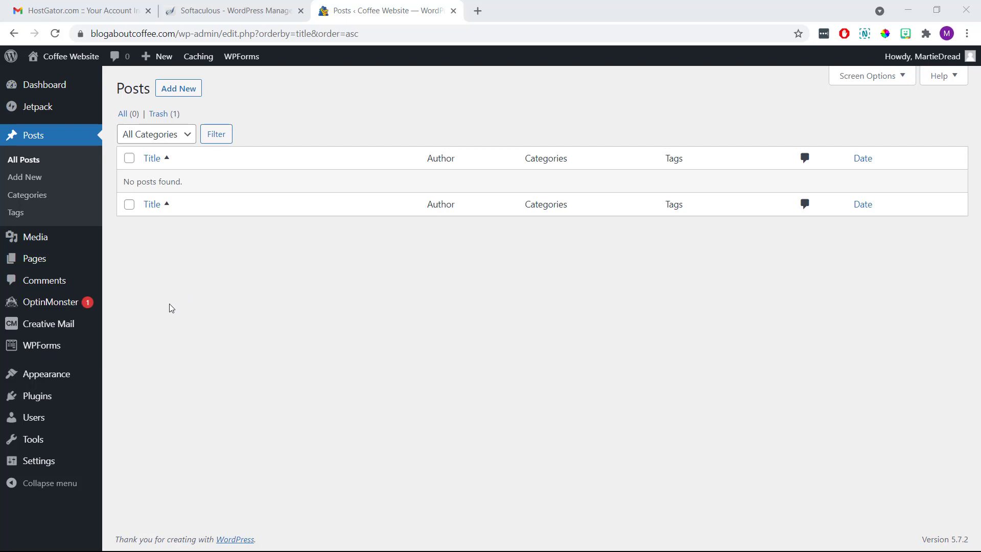
pyautogui.click(63, 396)
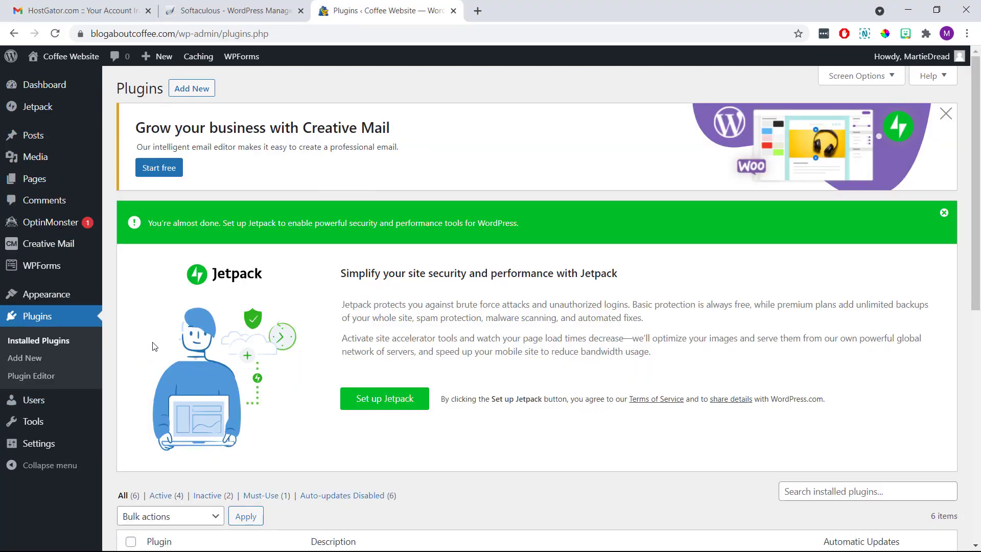
# Select all six installed plugins and apply the Deactivate bulk action.
pyautogui.scroll(-1, 153, 342)
pyautogui.scroll(-6, 152, 341)
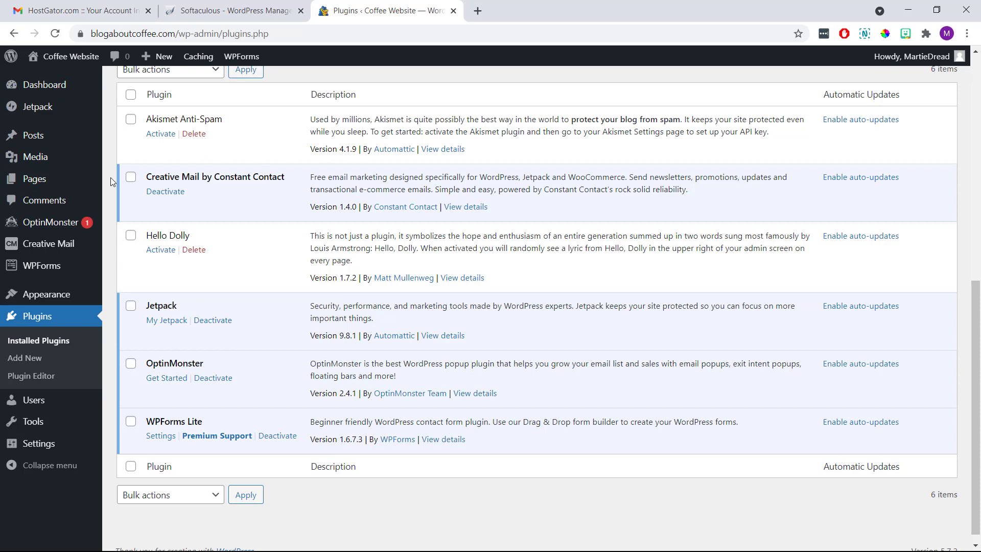
pyautogui.scroll(2, 111, 177)
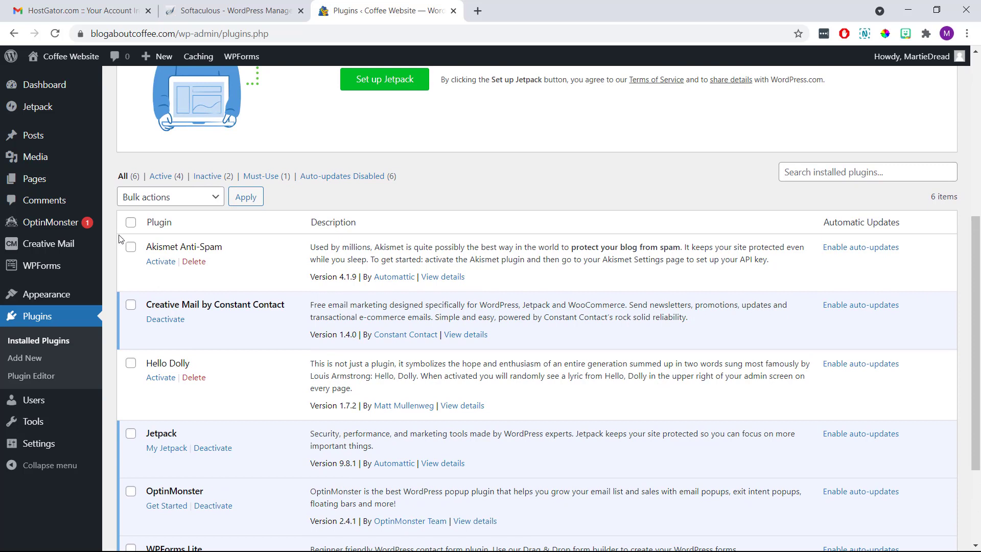
pyautogui.click(130, 222)
pyautogui.click(212, 199)
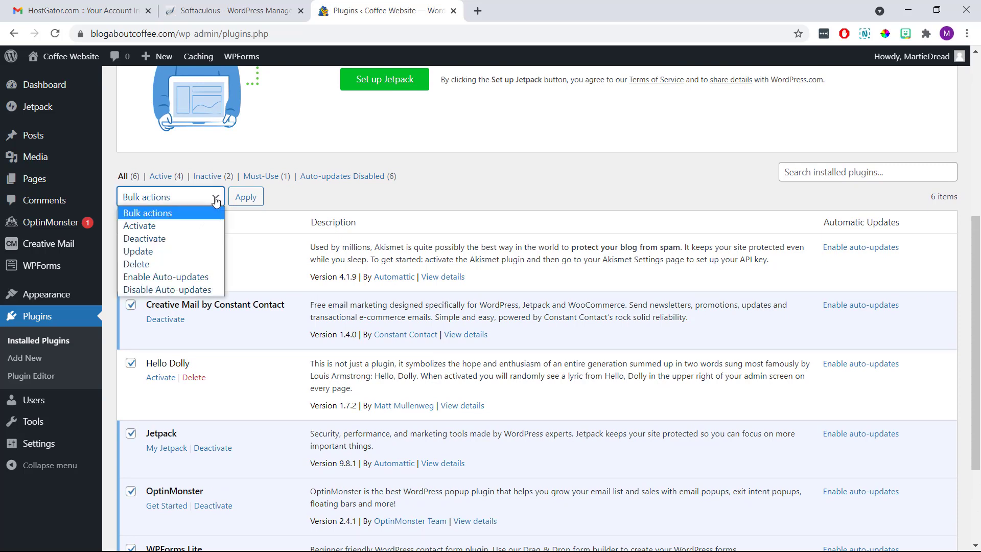
pyautogui.click(200, 240)
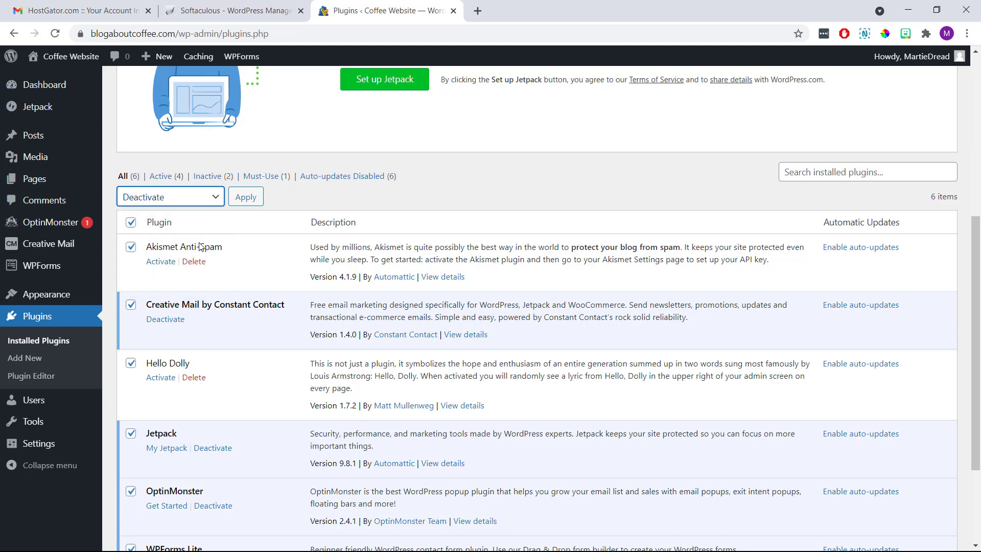
pyautogui.click(242, 204)
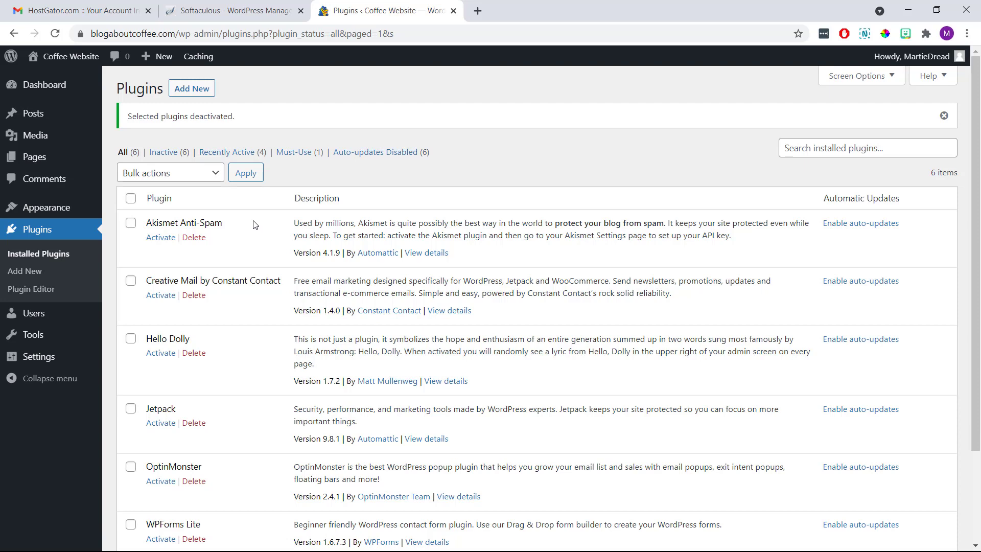
# Select all six plugins, apply the Delete bulk action, and confirm deleting their data.
pyautogui.click(131, 199)
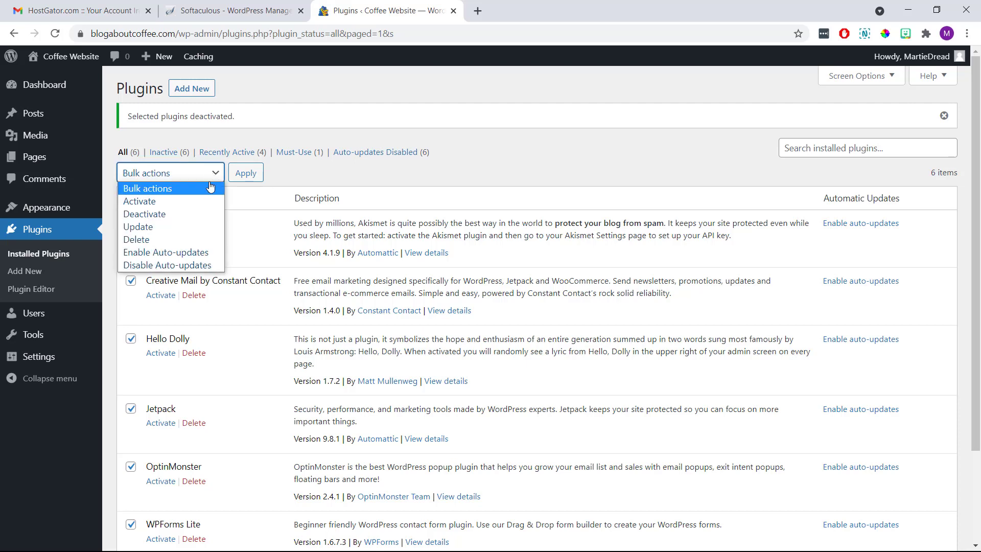
pyautogui.click(203, 240)
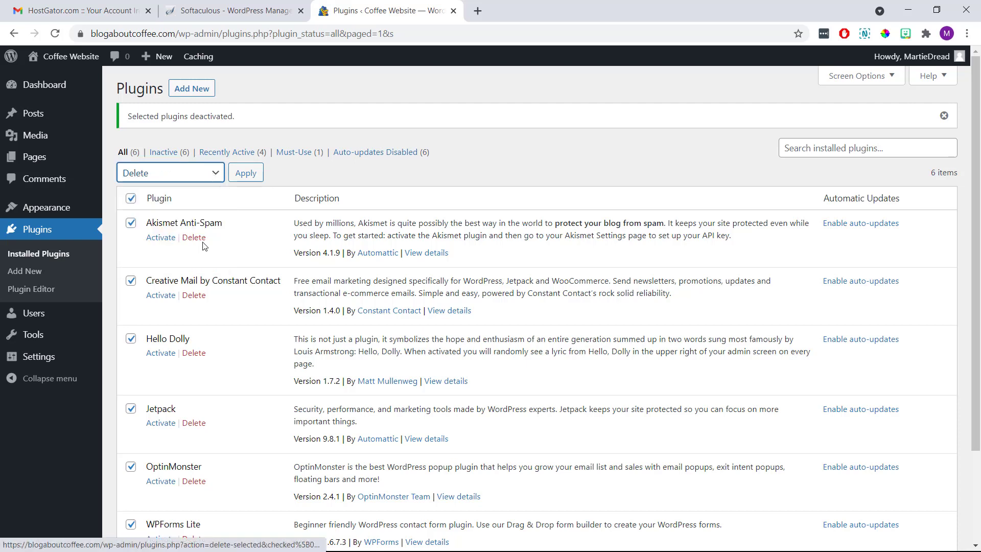
pyautogui.click(240, 179)
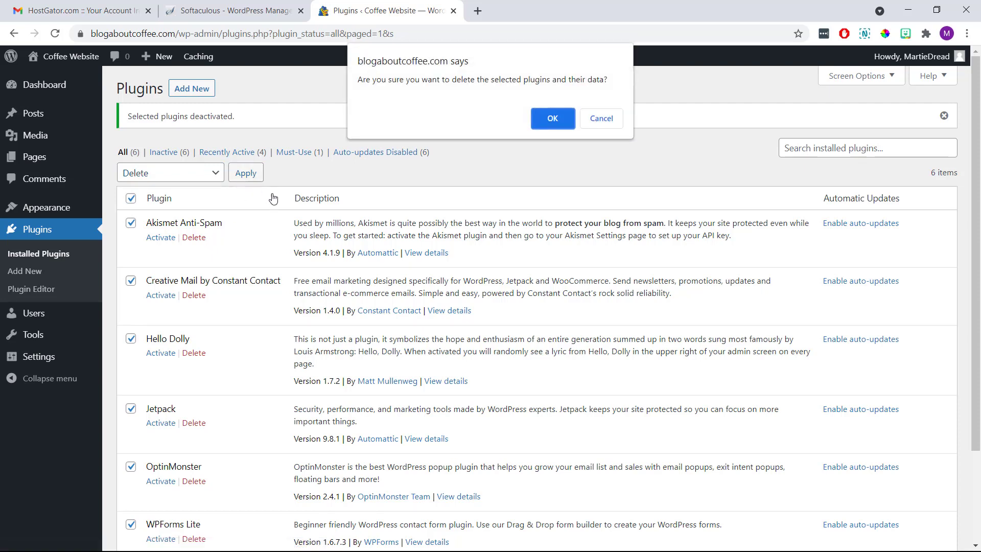
pyautogui.click(550, 122)
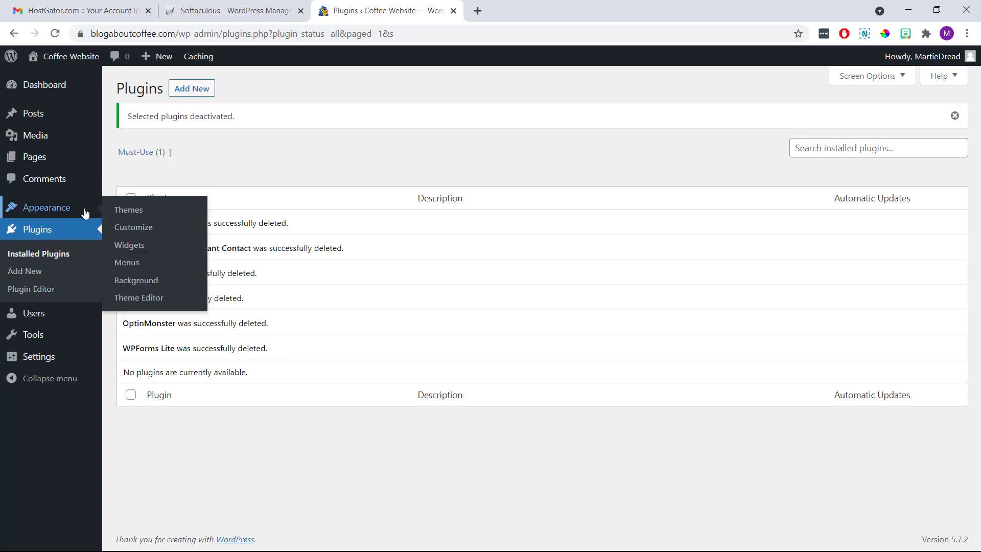
# Look over the installed themes, then open the Add Themes gallery.
pyautogui.click(68, 214)
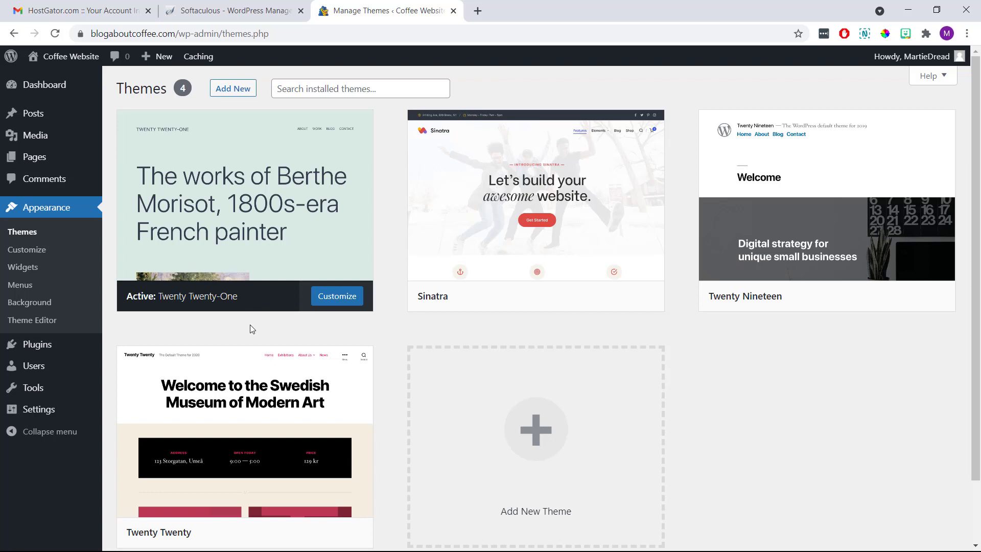
pyautogui.moveTo(473, 304)
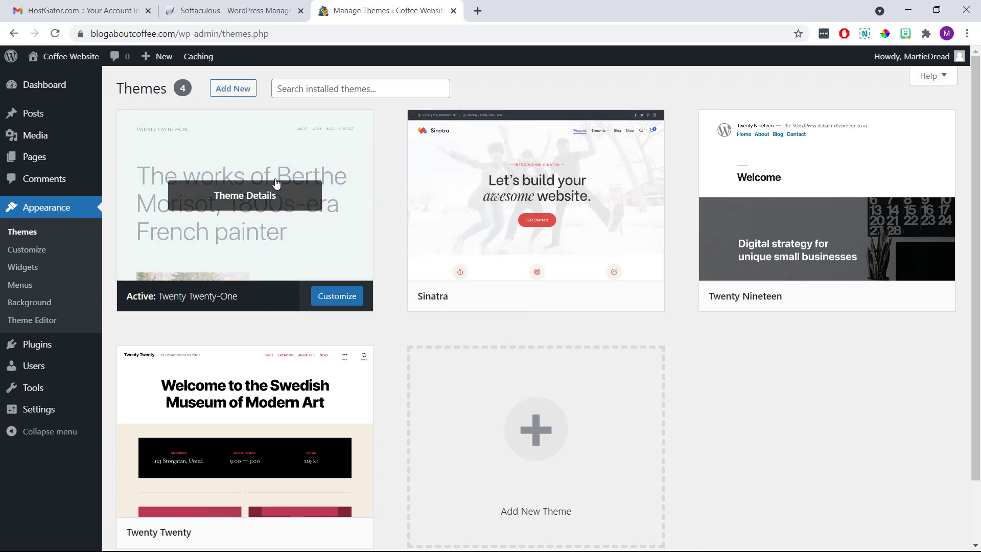
pyautogui.click(236, 90)
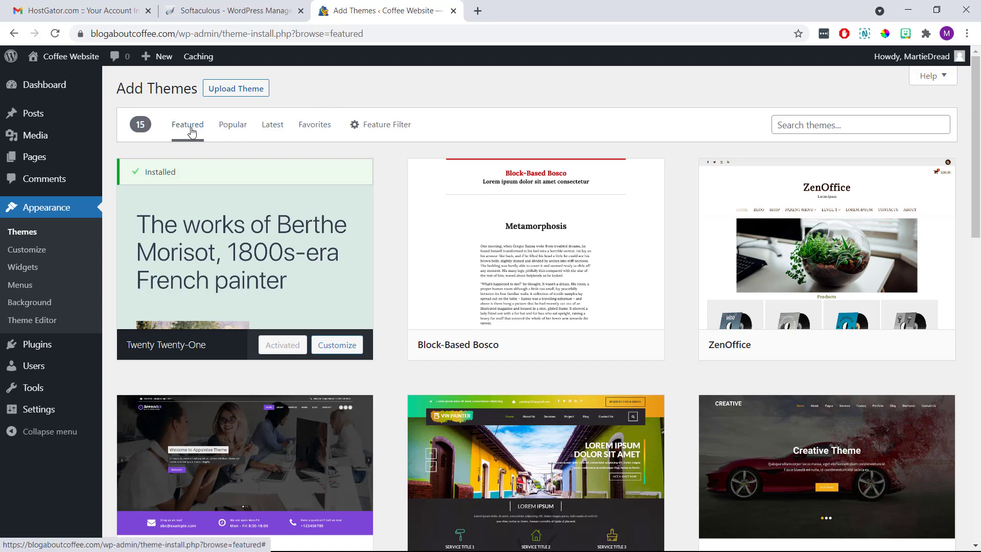
# Browse popular and latest themes, search for Primer, then install and activate it.
pyautogui.click(232, 131)
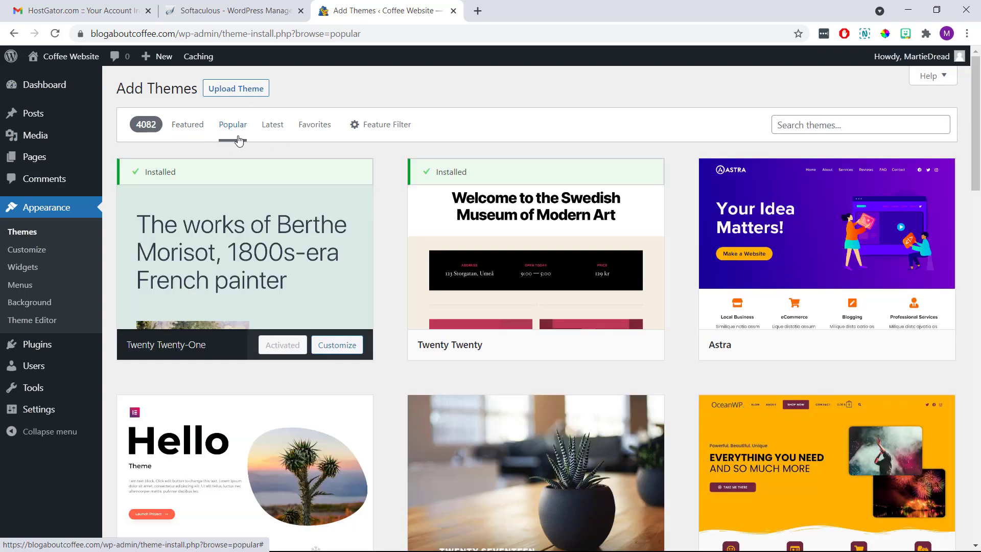
pyautogui.click(271, 131)
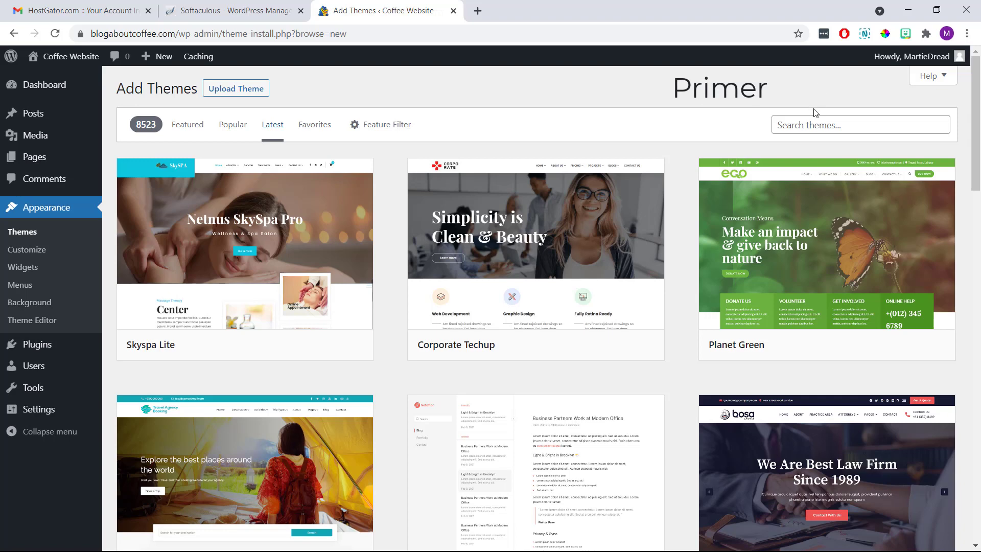
pyautogui.click(818, 124)
pyautogui.write('Primer')
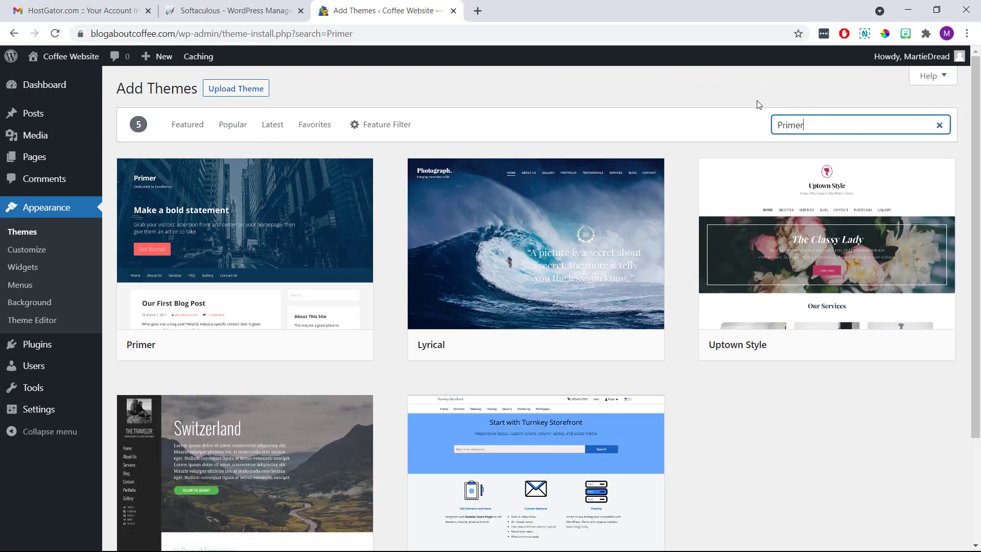
pyautogui.moveTo(265, 242)
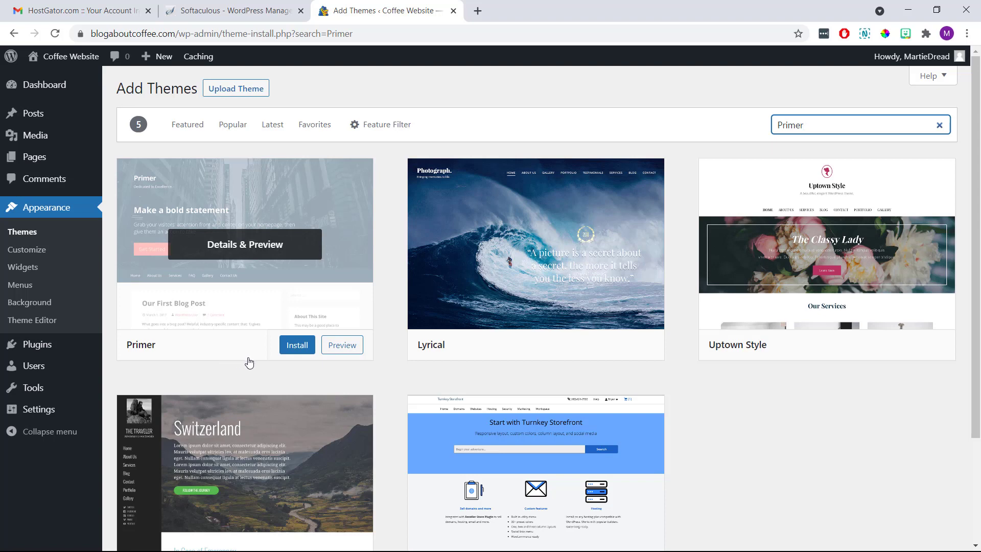
pyautogui.click(295, 350)
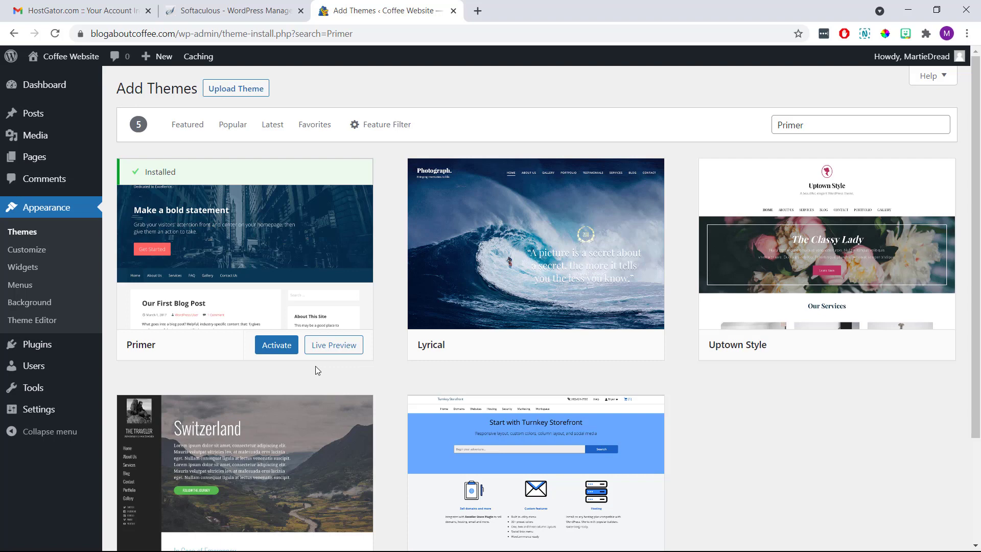
pyautogui.click(291, 353)
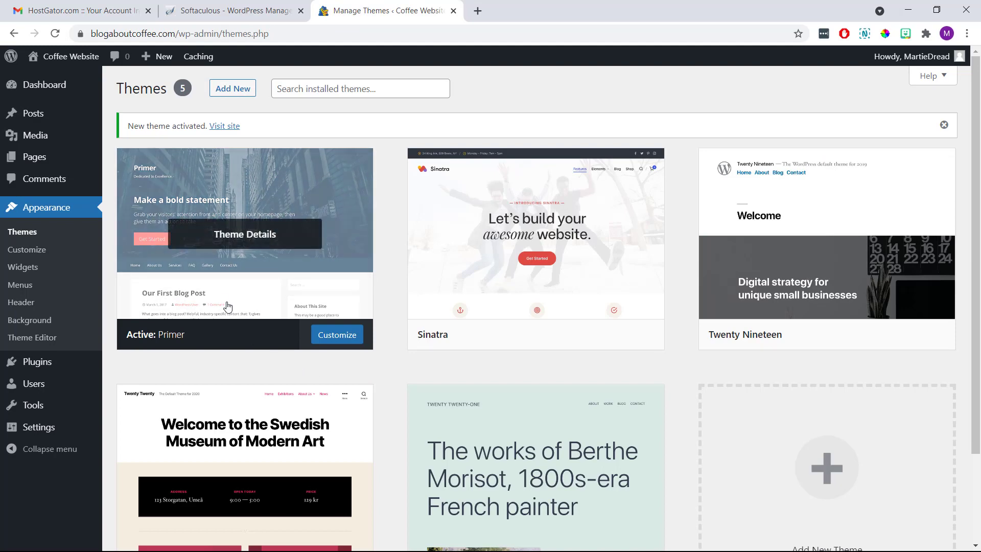
# Visit the Coffee Website front end, then launch the Customizer from the admin bar.
pyautogui.click(87, 55)
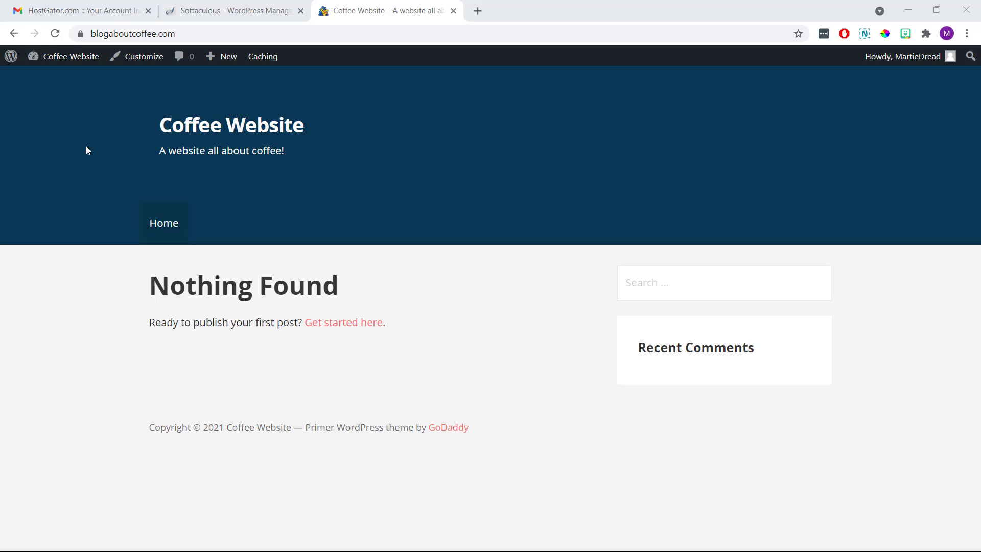
pyautogui.click(142, 60)
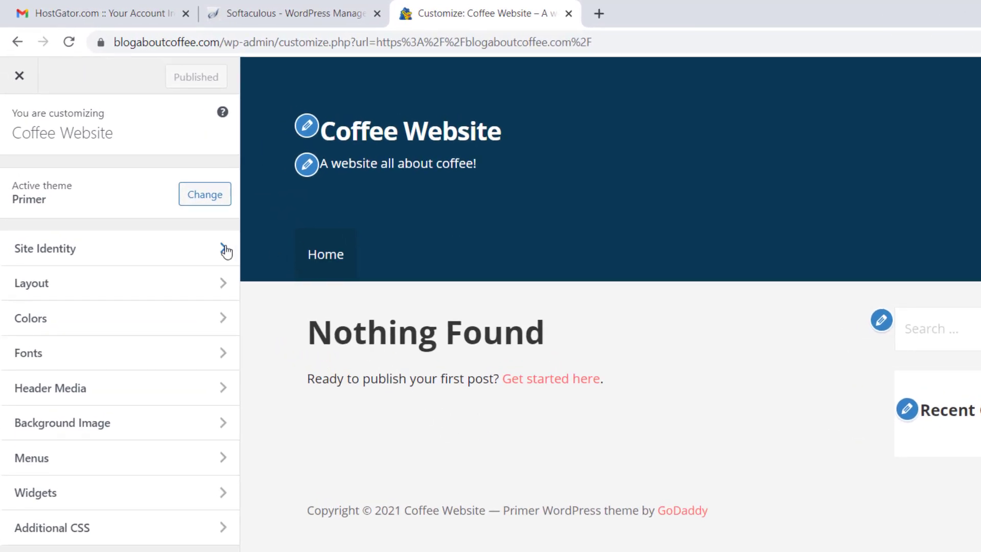
# In Site Identity, change the Site Title to CoffeeTime!
pyautogui.click(207, 248)
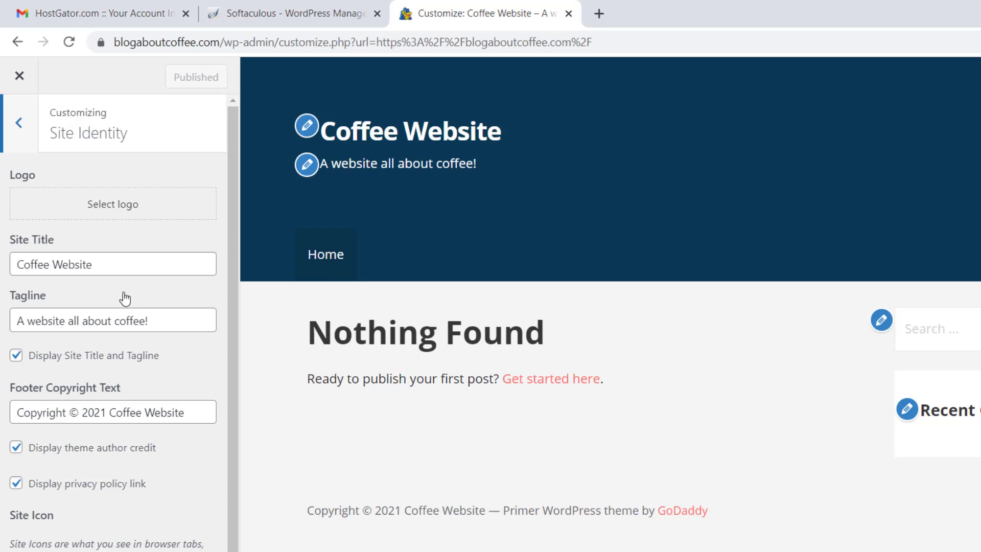
pyautogui.moveTo(121, 268); pyautogui.dragTo(15, 265)
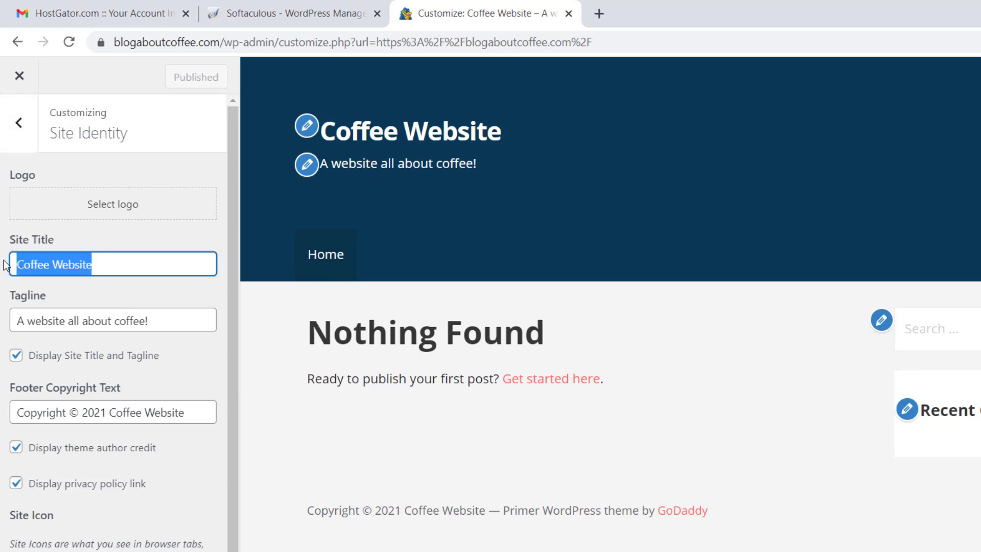
pyautogui.write('CoffeeTime!')
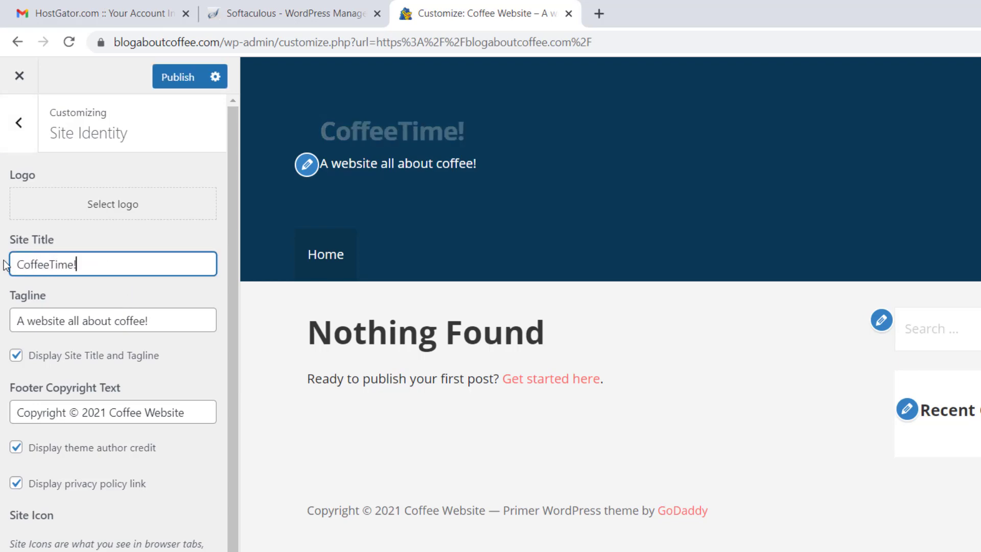
pyautogui.click(6, 264)
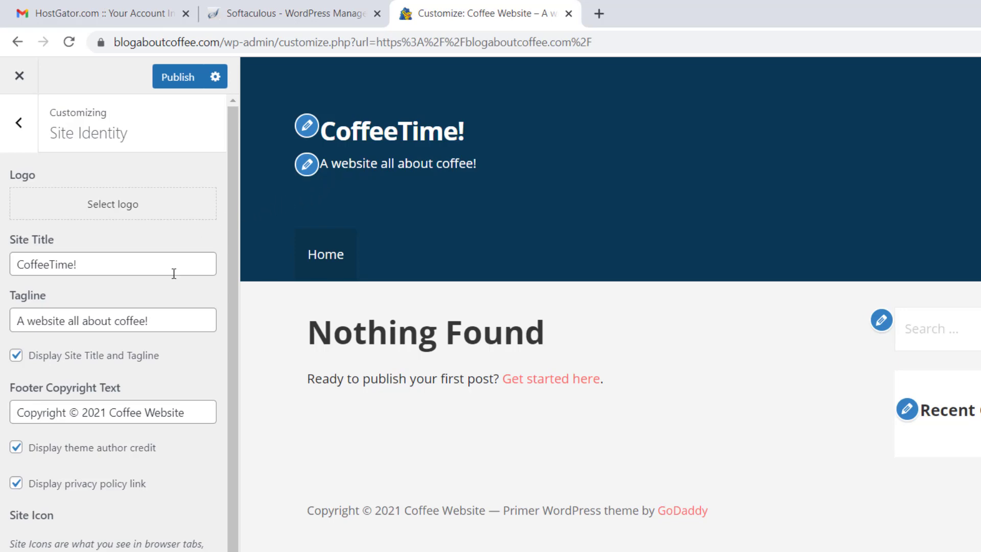
# Replace the tagline with "We're dedicated to coffee!".
pyautogui.moveTo(164, 320); pyautogui.dragTo(44, 325)
pyautogui.write('W')
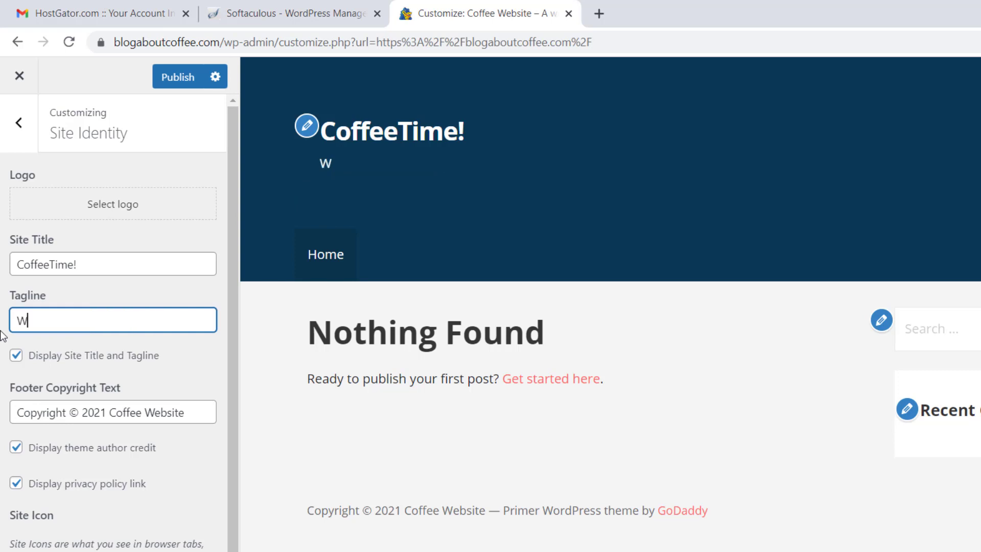
pyautogui.write("e're ded")
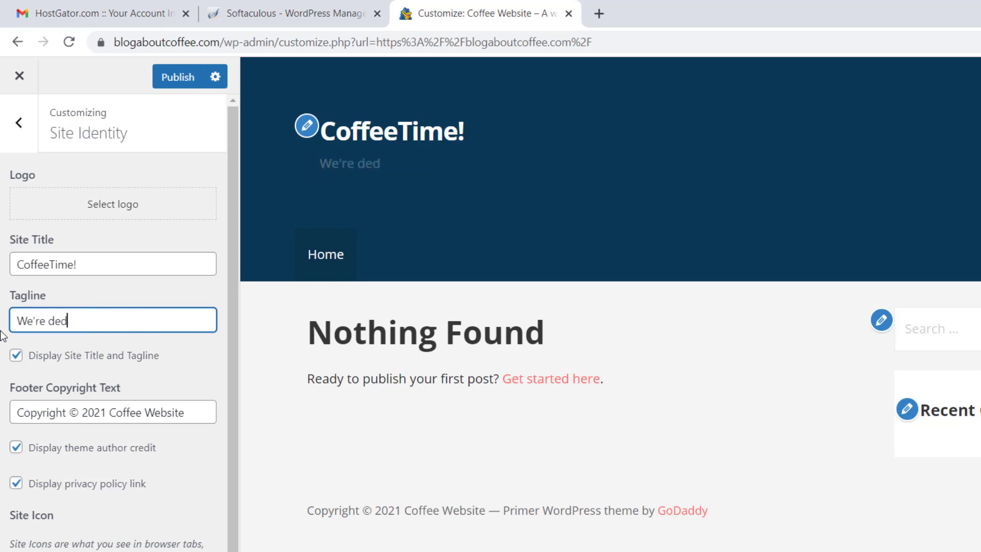
pyautogui.write('icated to coffee!')
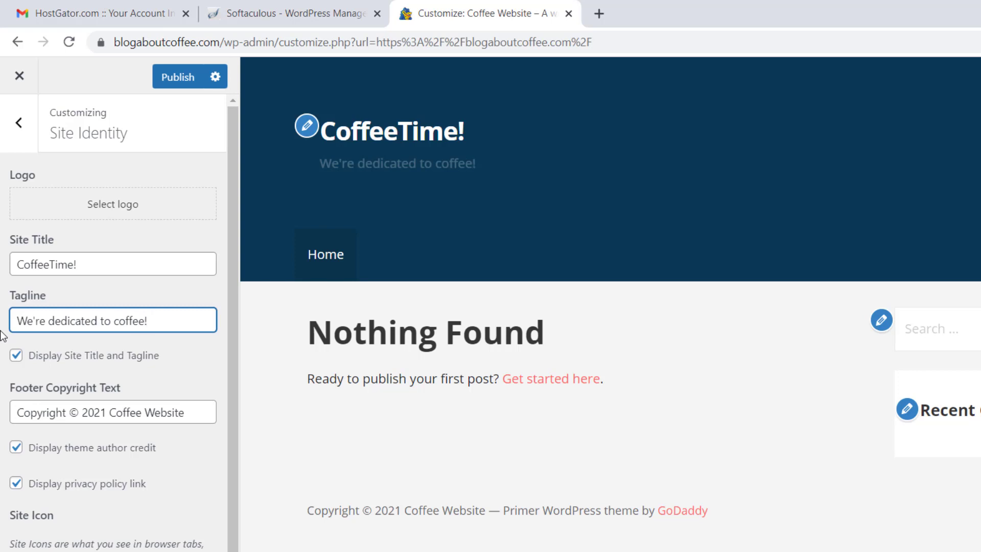
pyautogui.click(1, 332)
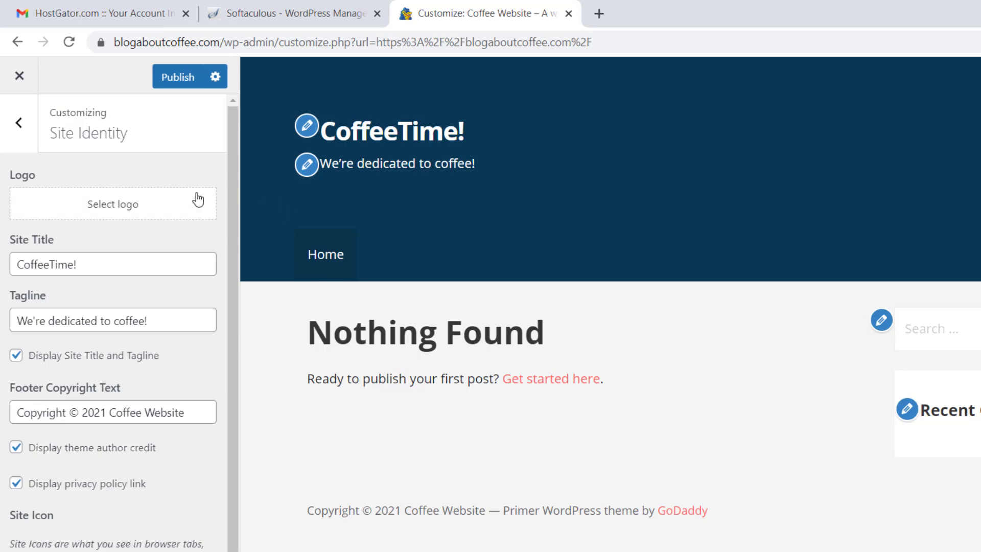
# Upload the coffee-time example logo PNG and set it as the site logo, skipping cropping.
pyautogui.click(126, 214)
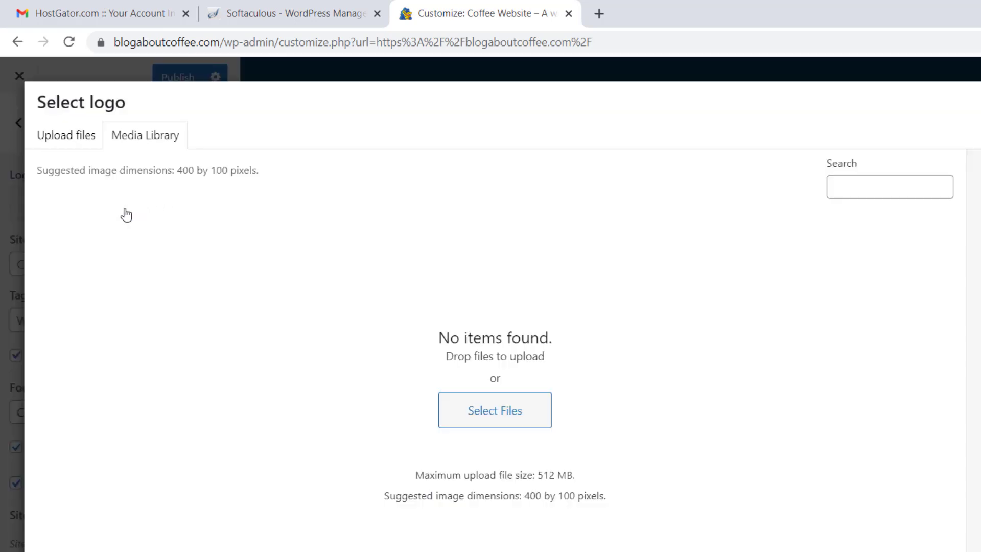
pyautogui.click(460, 405)
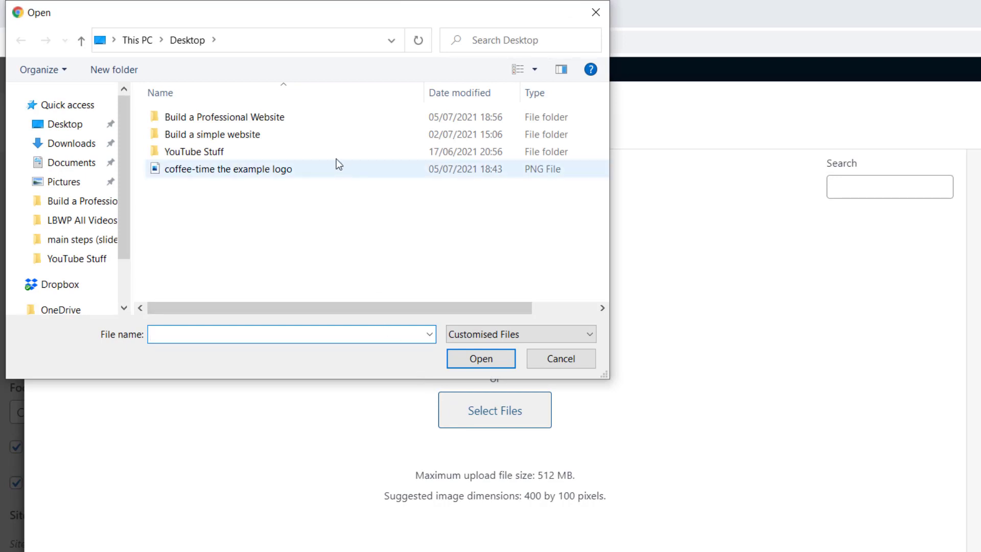
pyautogui.click(287, 168)
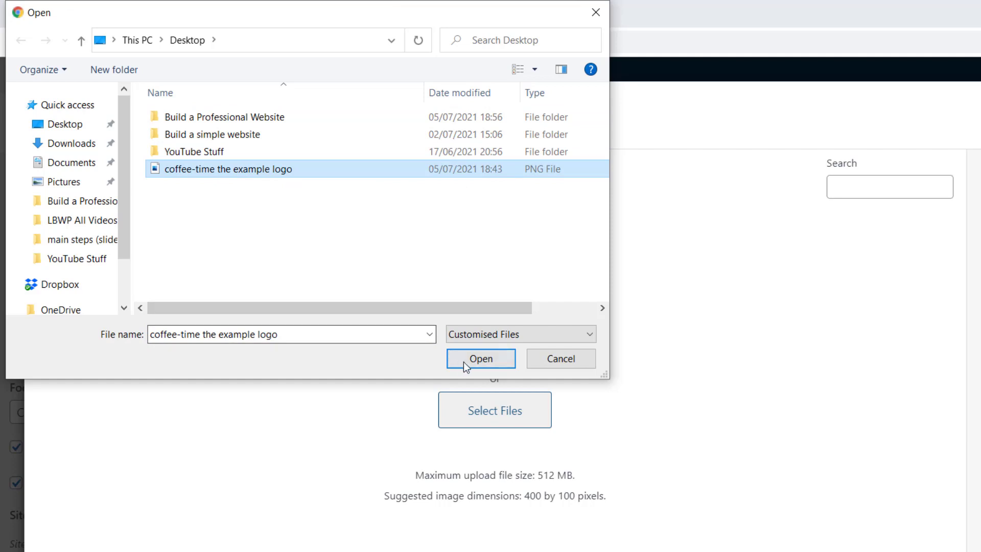
pyautogui.click(465, 361)
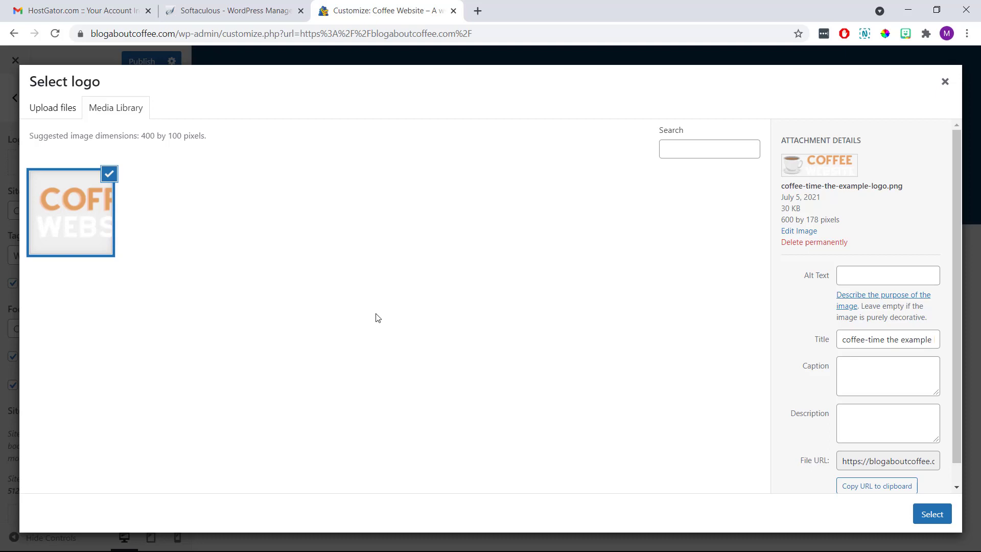
pyautogui.click(928, 517)
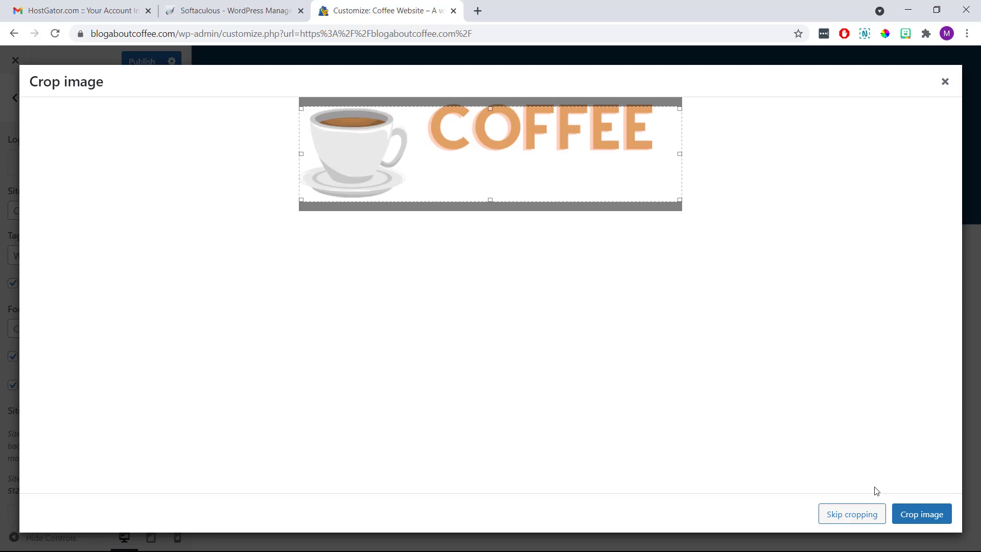
pyautogui.click(861, 515)
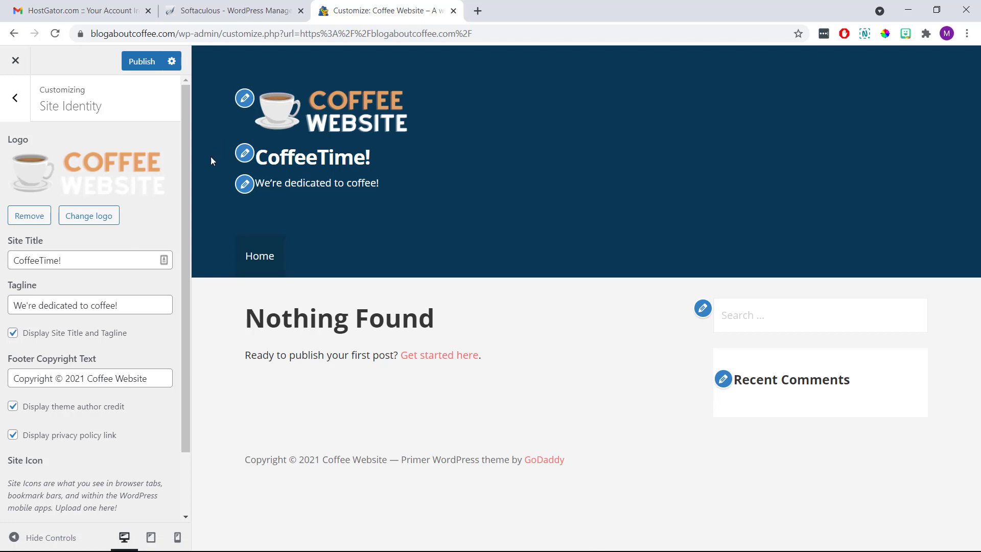
# Turn off Display Site Title and Tagline, then review the footer copyright text setting.
pyautogui.click(13, 333)
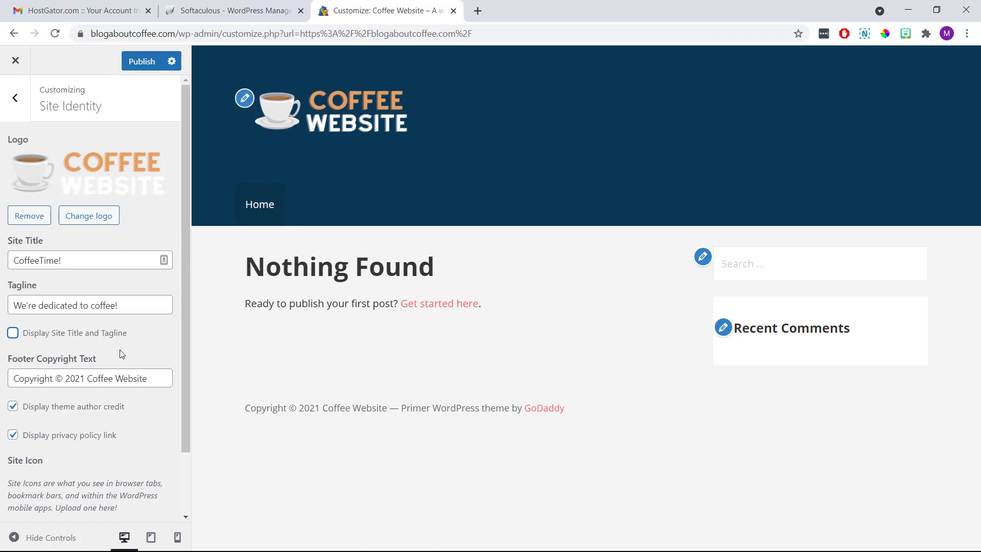
pyautogui.click(109, 360)
pyautogui.moveTo(109, 362); pyautogui.dragTo(4, 369)
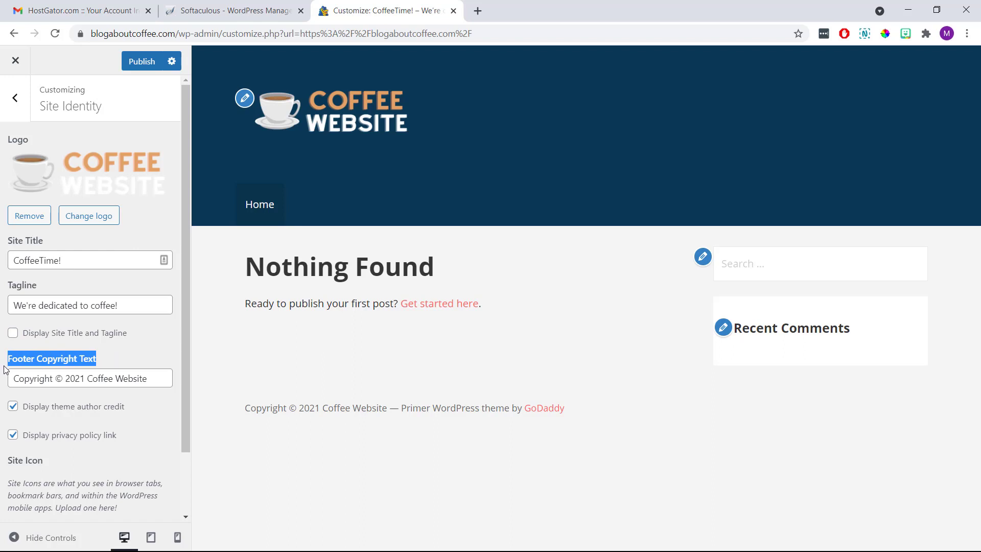
pyautogui.moveTo(387, 409); pyautogui.dragTo(244, 412)
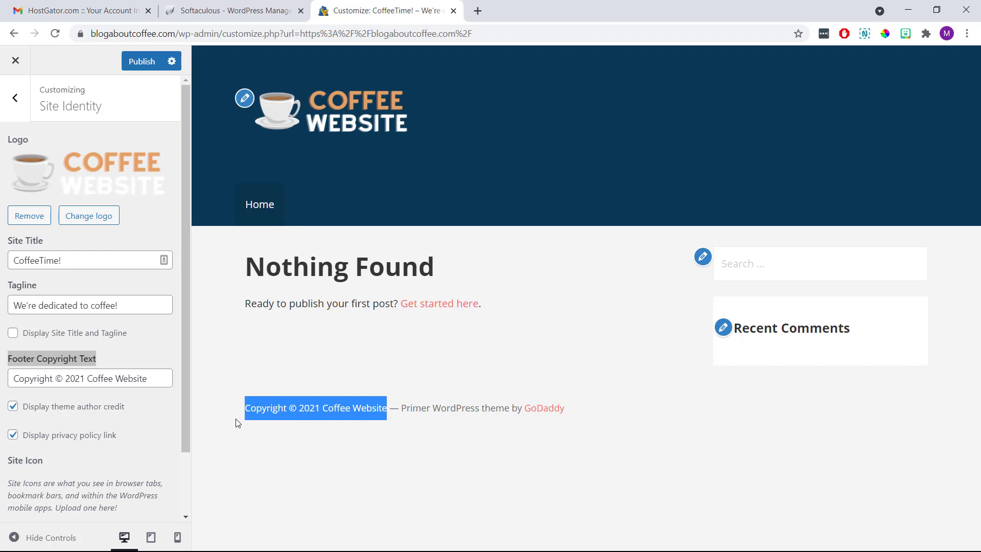
pyautogui.click(238, 422)
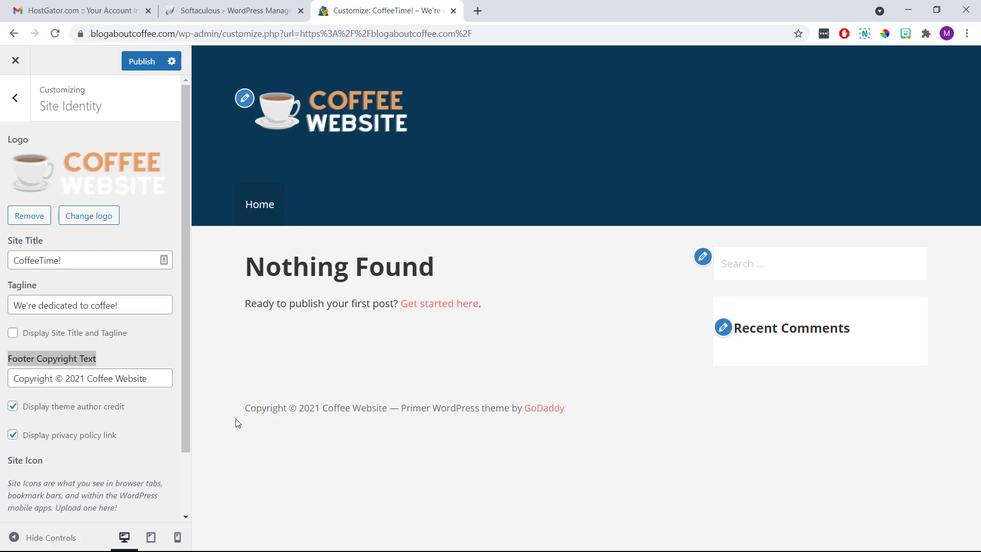
# Change the footer copyright text to 'Coffee Website 2021'.
pyautogui.moveTo(158, 378); pyautogui.dragTo(3, 381)
pyautogui.write('Coff')
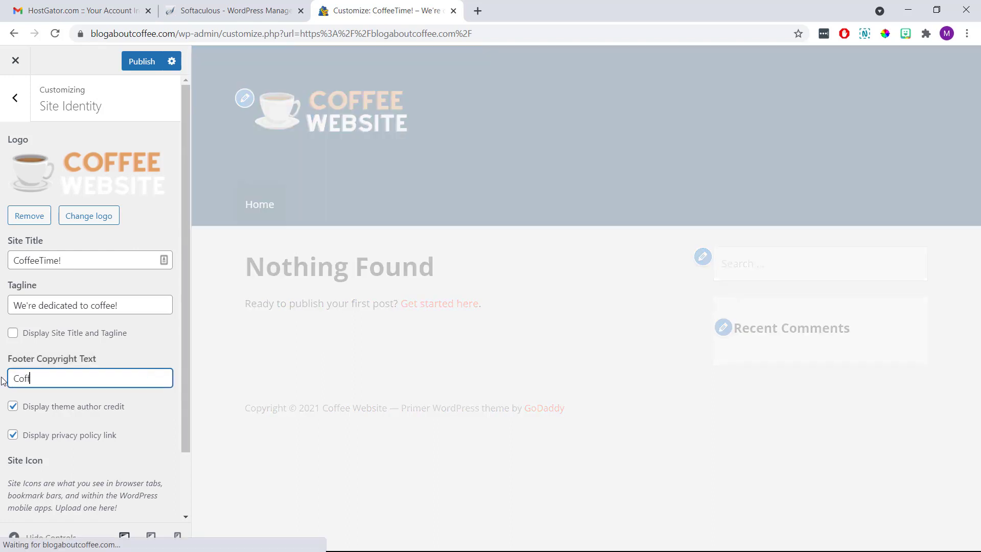
pyautogui.write('ee Websi')
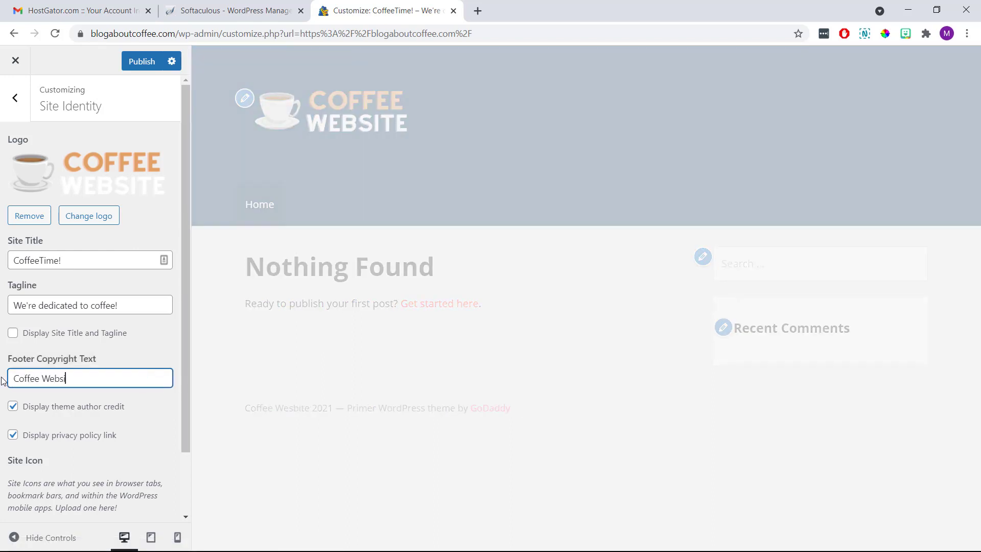
pyautogui.write('te 2021')
pyautogui.click(1, 380)
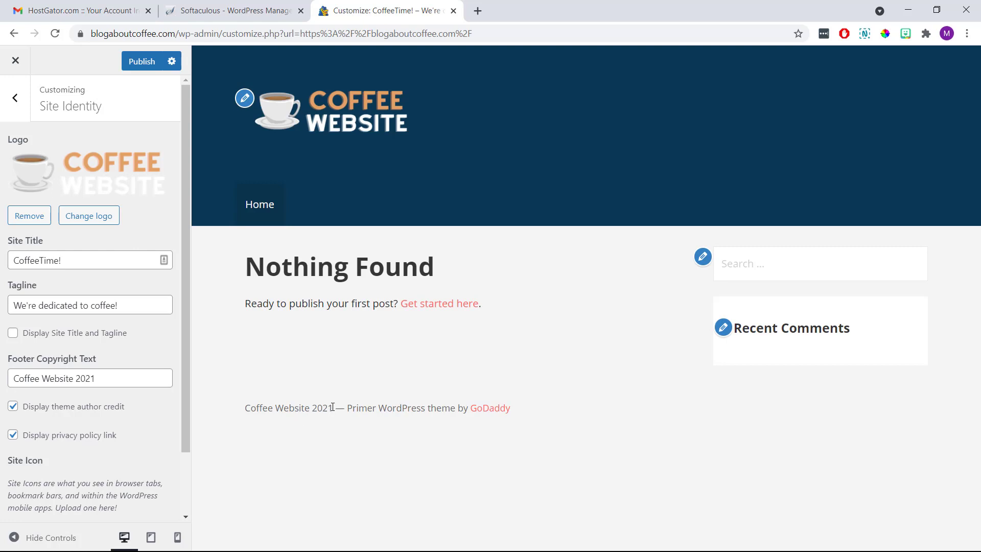
pyautogui.moveTo(332, 408); pyautogui.dragTo(244, 412)
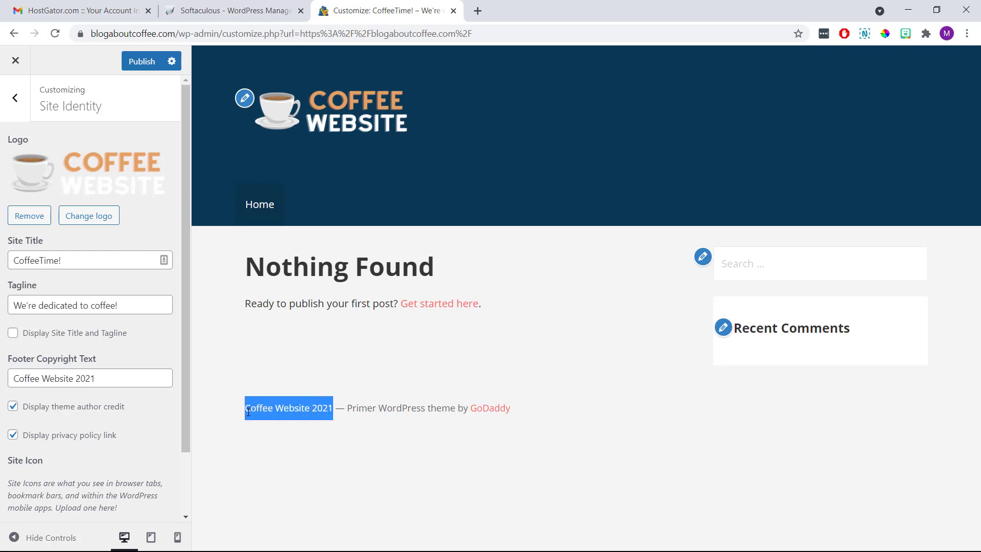
pyautogui.click(221, 417)
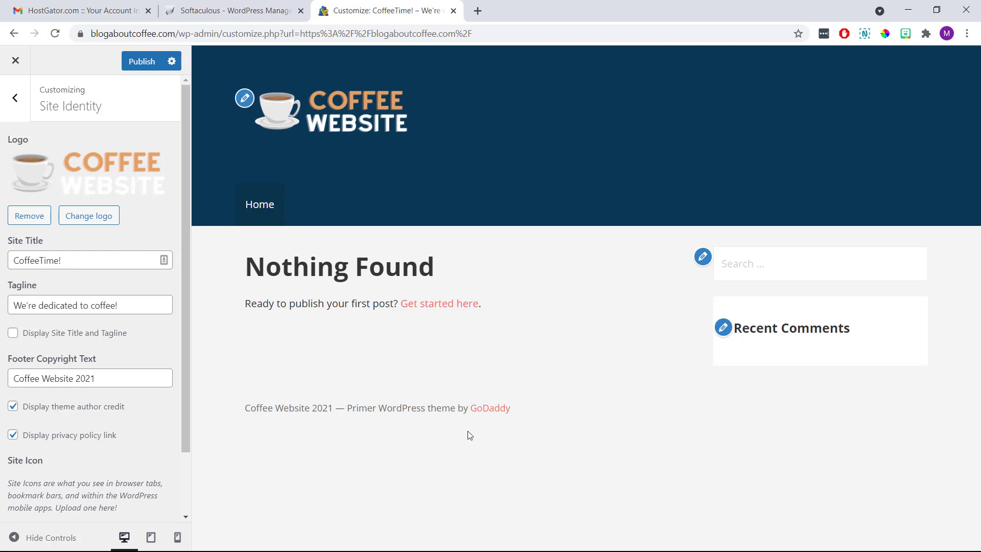
# Remove the theme author credit from the footer and publish the changes.
pyautogui.moveTo(529, 406); pyautogui.dragTo(347, 408)
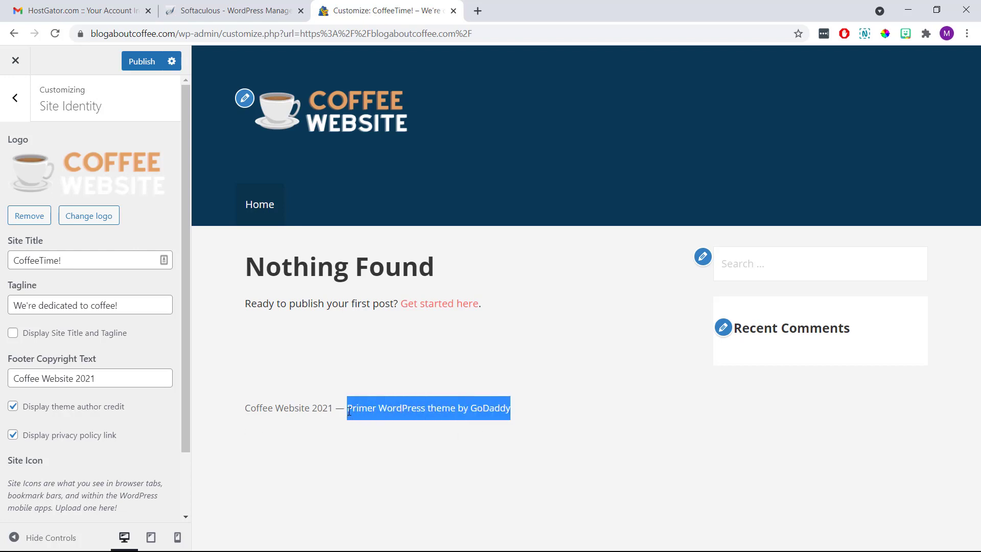
pyautogui.click(341, 436)
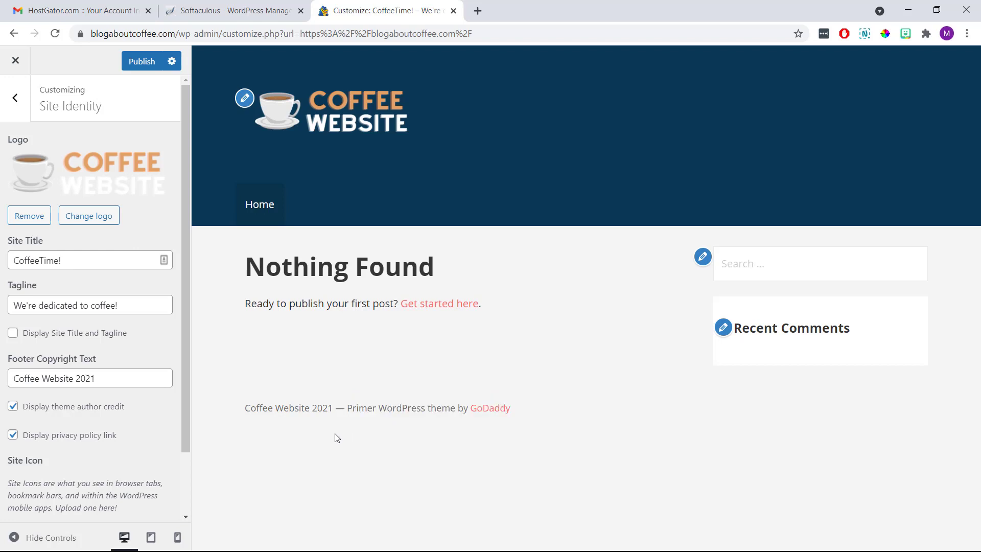
pyautogui.click(15, 408)
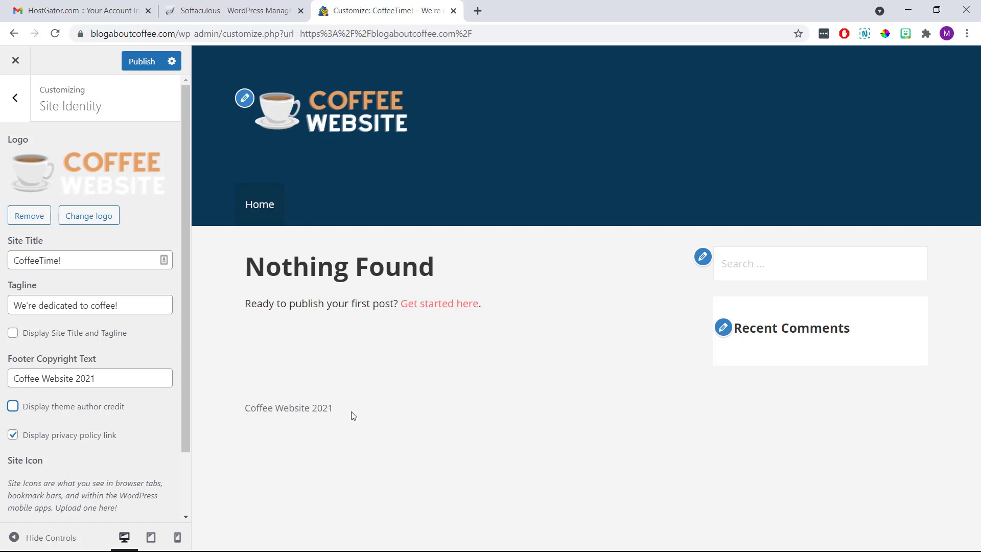
pyautogui.click(353, 431)
pyautogui.click(149, 62)
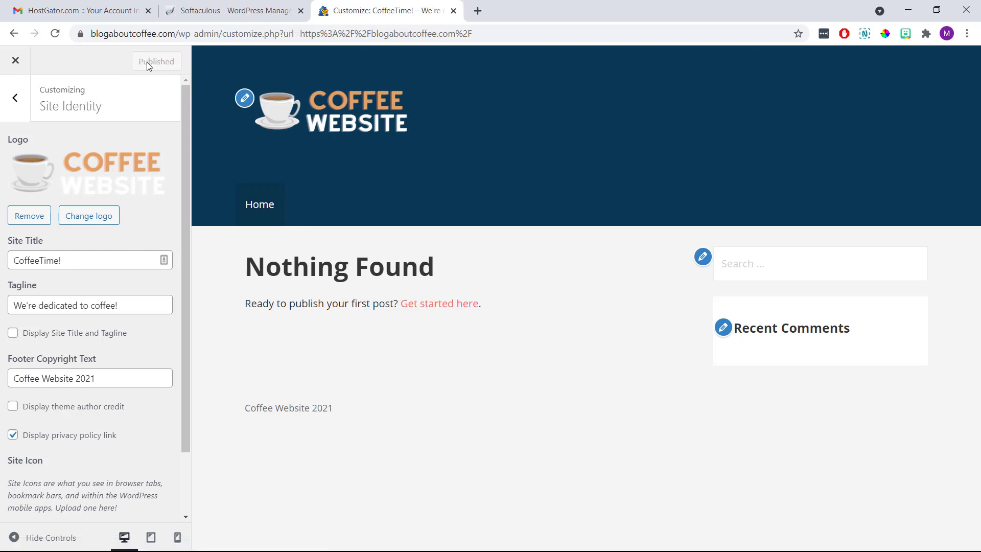
# From the Customizer's Menus panel, create a menu named 'Main Menu' with the Primary Menu location ticked.
pyautogui.click(16, 99)
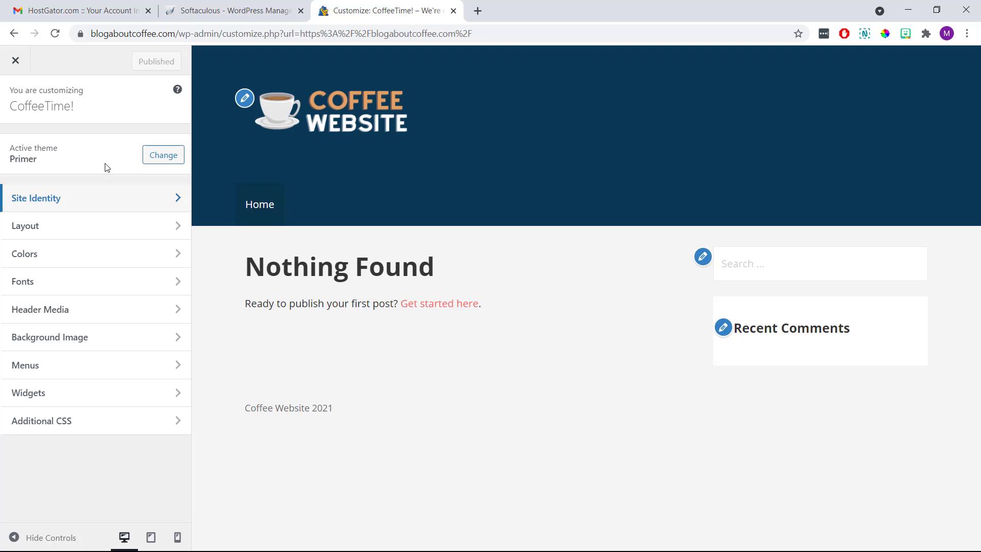
pyautogui.click(87, 365)
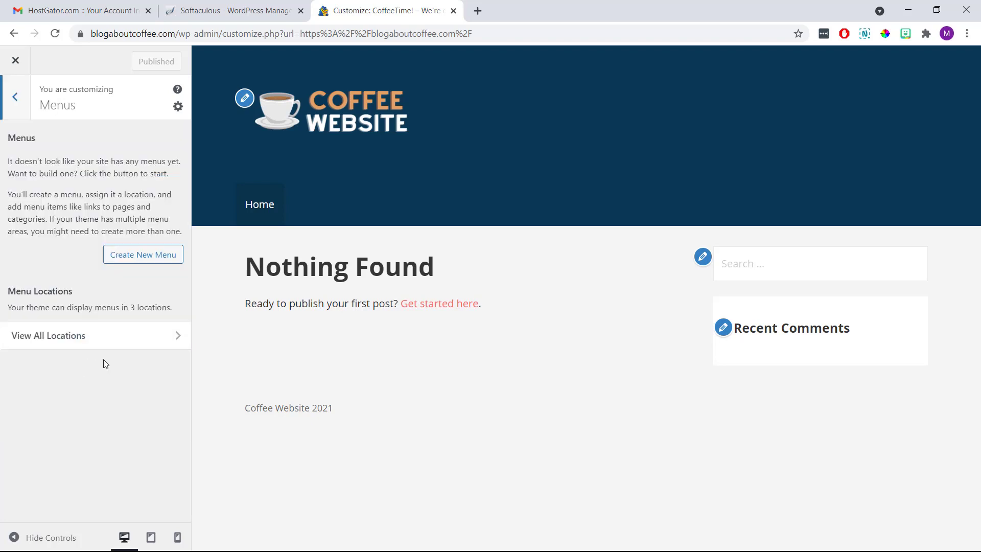
pyautogui.click(147, 261)
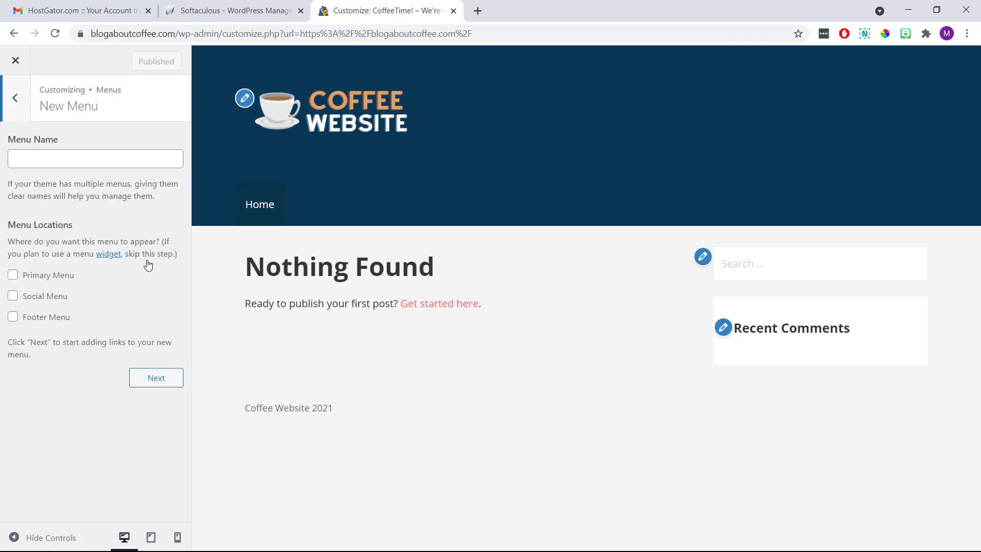
pyautogui.click(98, 160)
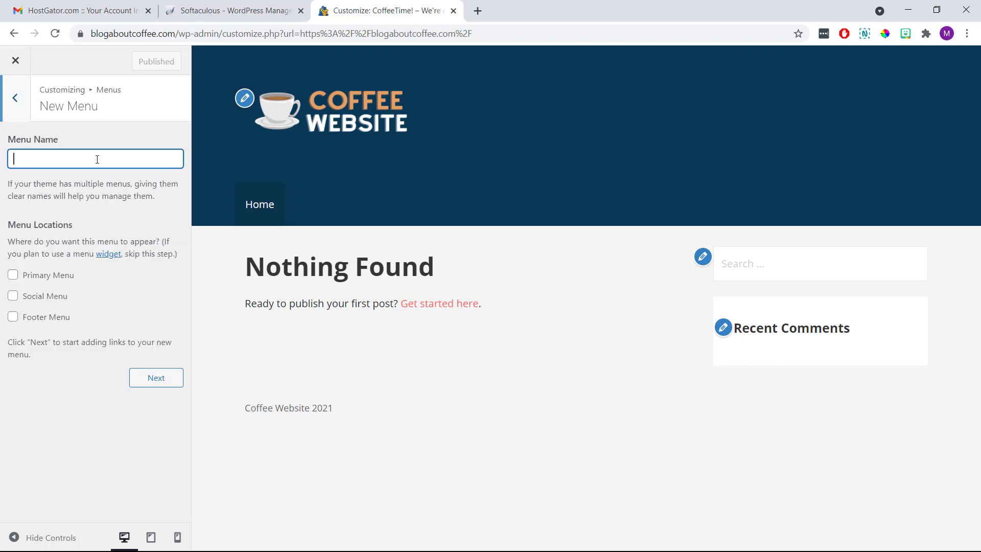
pyautogui.write('Main Menu')
pyautogui.click(109, 171)
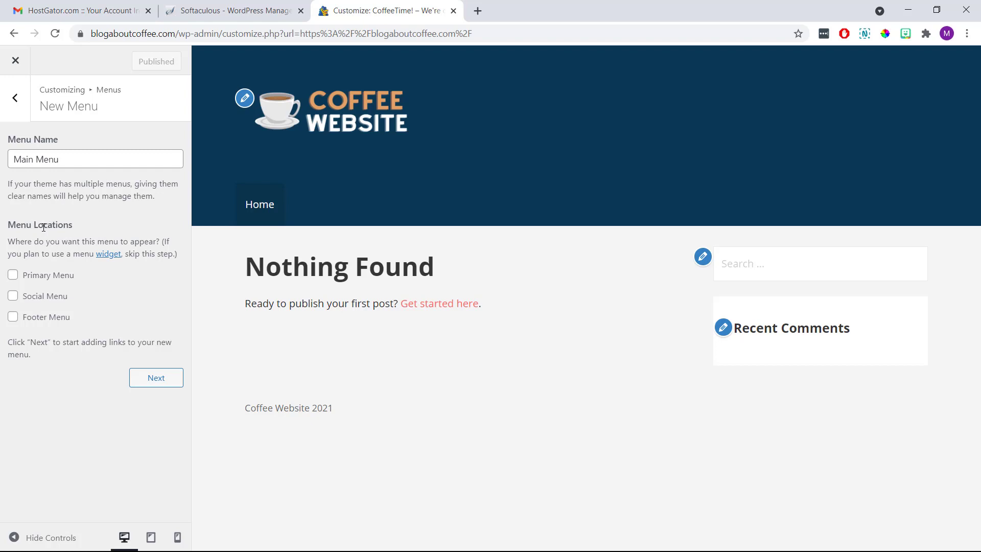
pyautogui.click(13, 276)
pyautogui.click(149, 377)
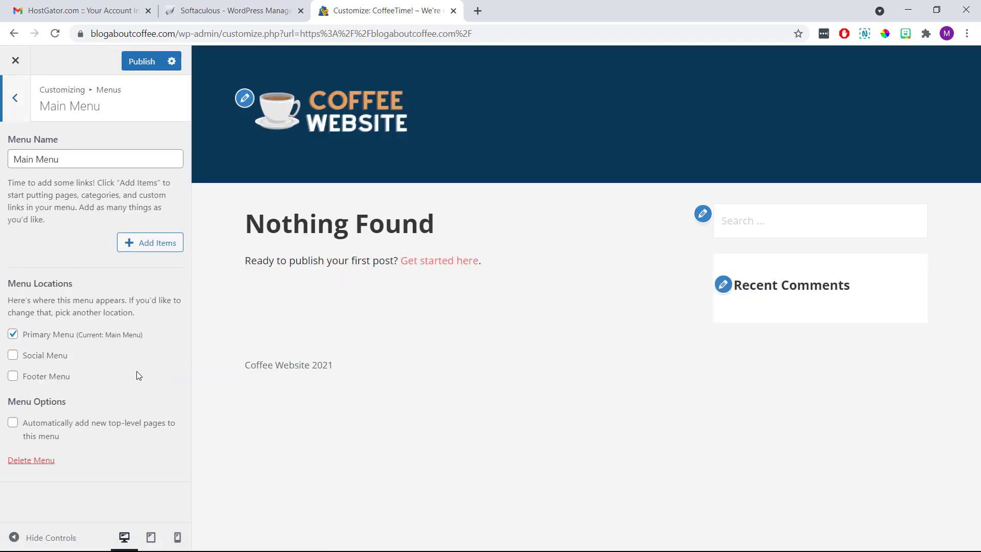
# Add new pages 'Home' and 'About Us' to the menu.
pyautogui.click(143, 244)
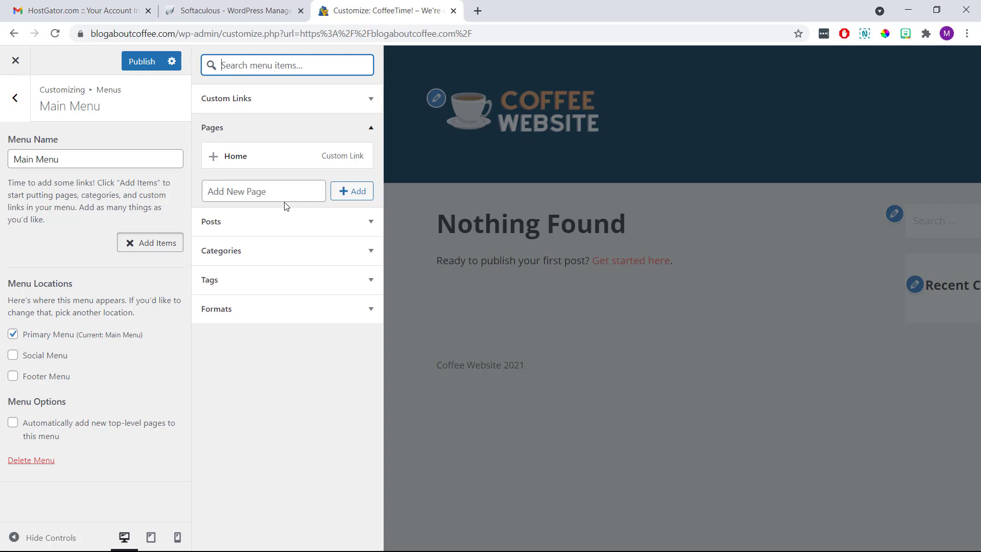
pyautogui.click(274, 193)
pyautogui.write('H')
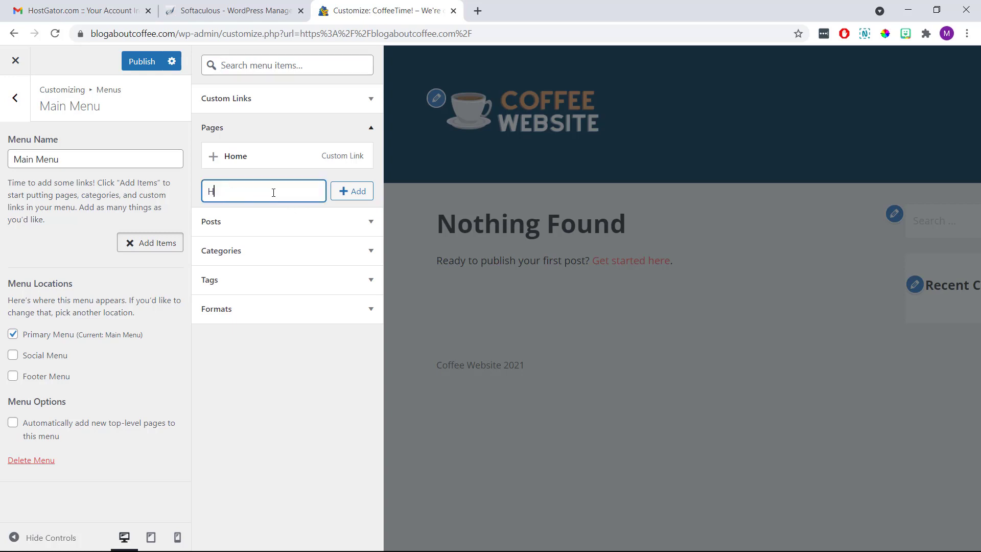
pyautogui.write('ome')
pyautogui.click(340, 195)
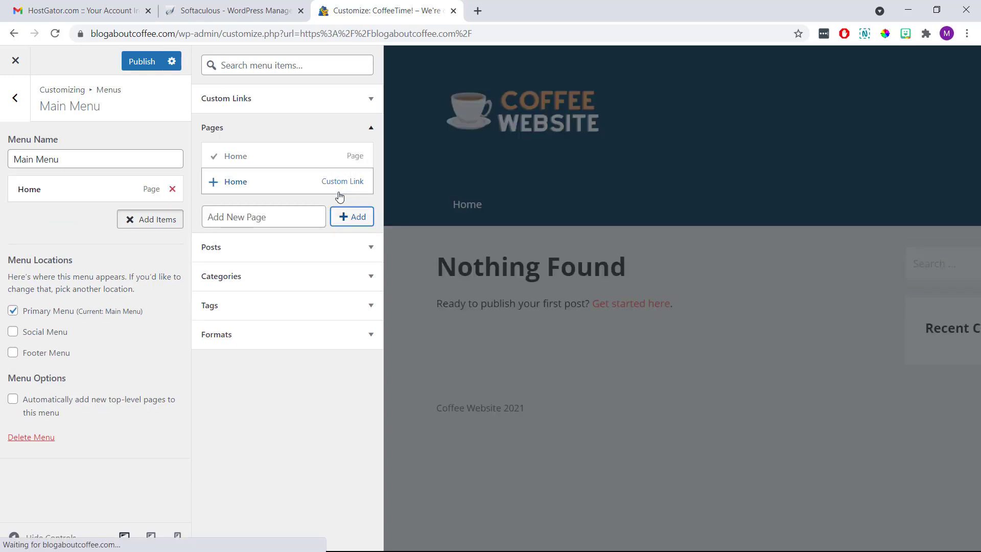
pyautogui.click(294, 217)
pyautogui.write('About Us')
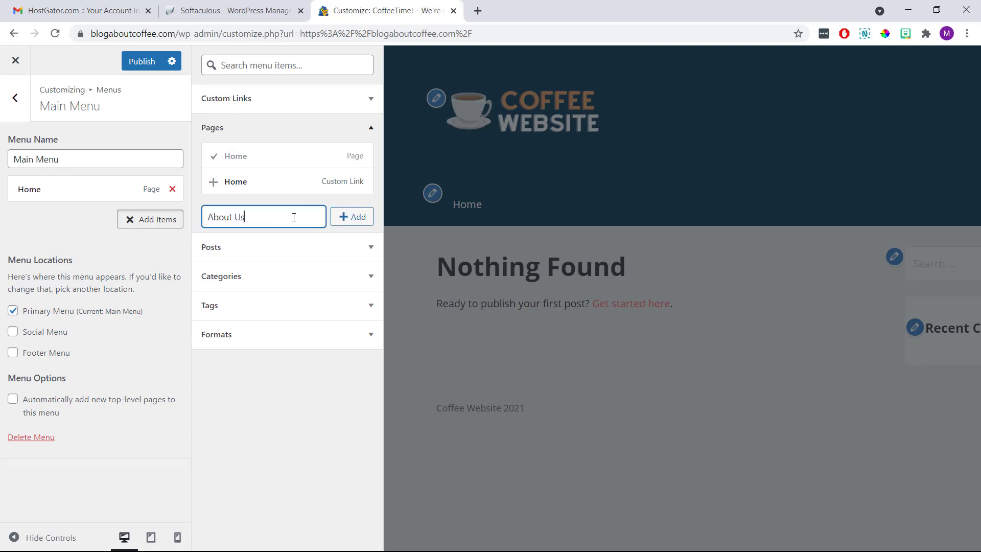
pyautogui.click(343, 220)
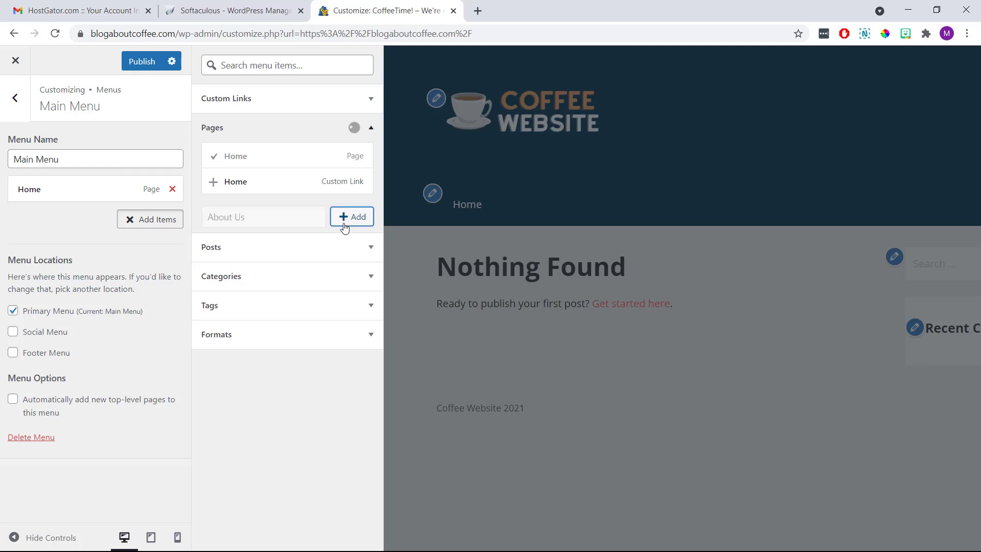
# Add new pages 'Contact Us' and 'Types of Coffee' to the menu.
pyautogui.click(287, 244)
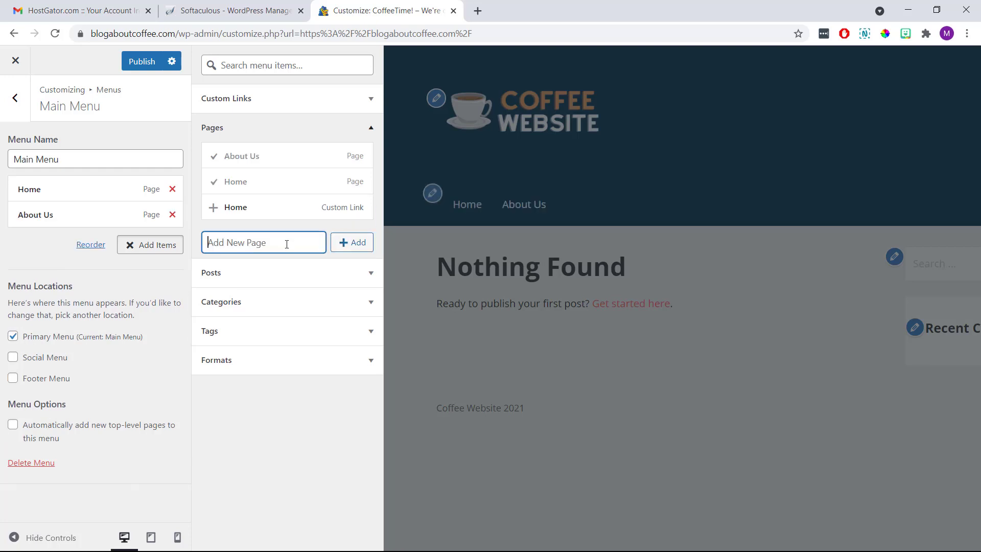
pyautogui.write('Contact Us')
pyautogui.click(345, 244)
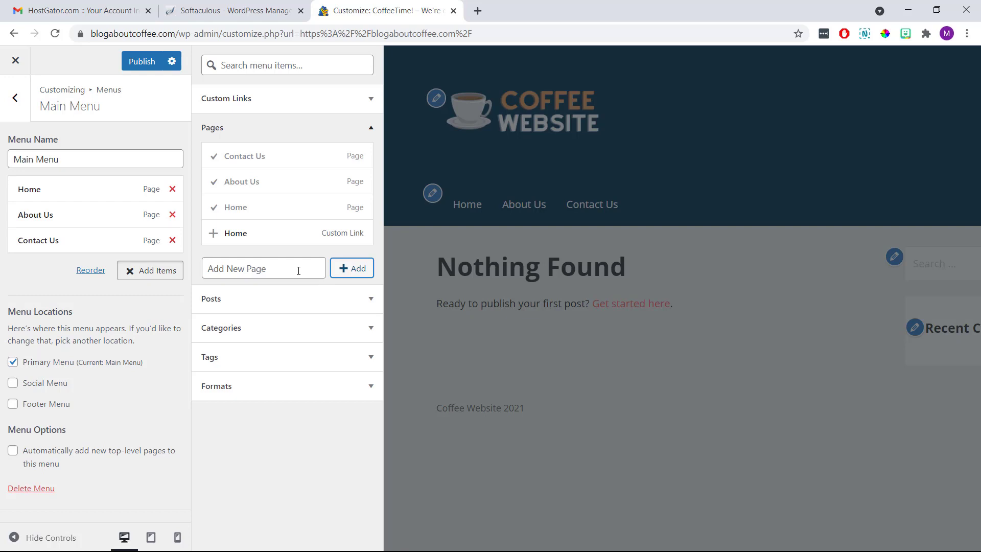
pyautogui.click(298, 271)
pyautogui.write('Types ')
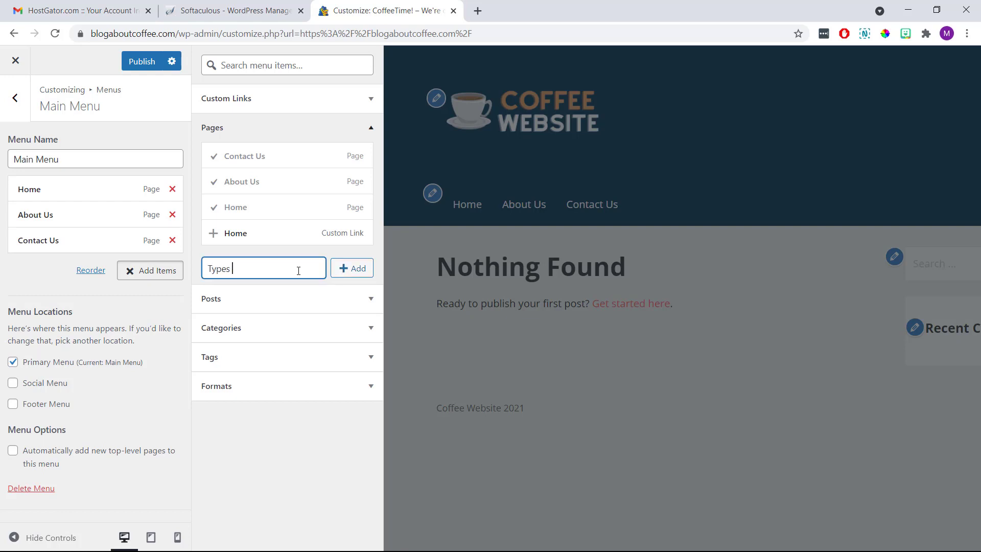
pyautogui.write('of Coffee')
pyautogui.click(342, 274)
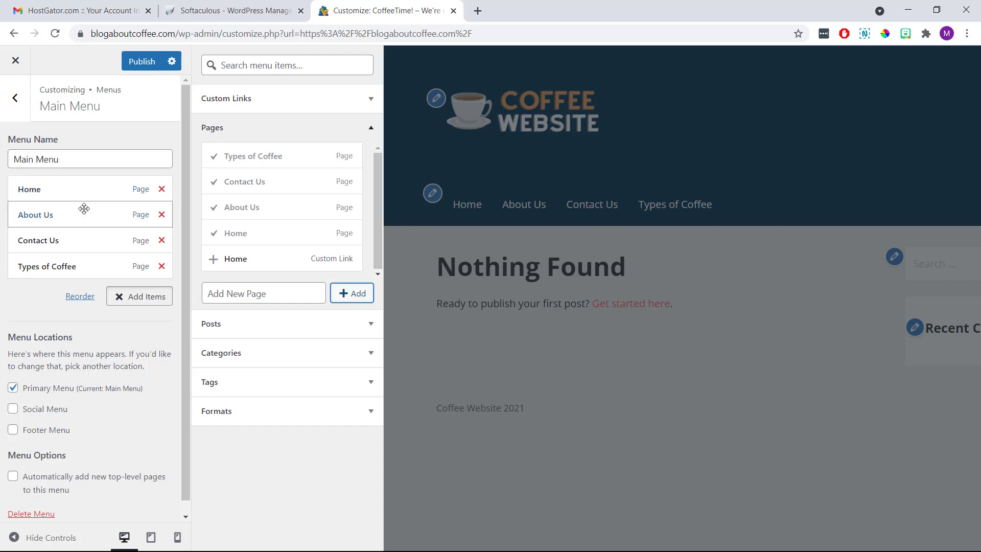
# Move Types of Coffee up two places so it sits second in Main Menu.
pyautogui.click(87, 299)
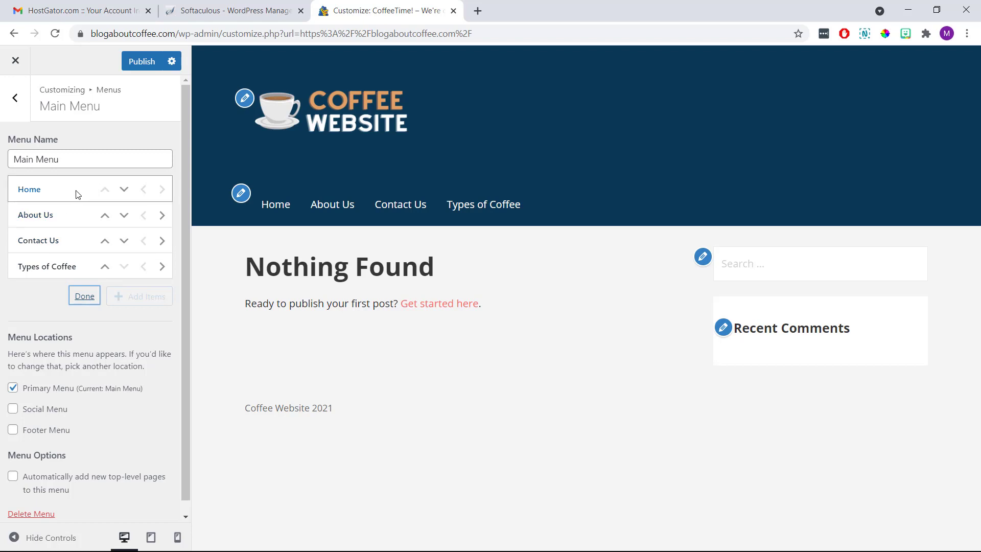
pyautogui.click(105, 267)
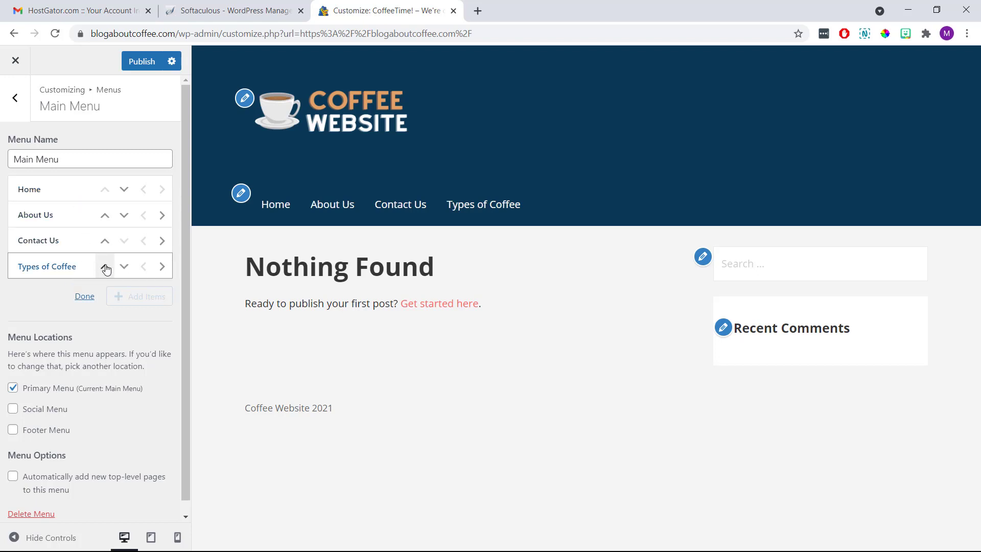
pyautogui.click(105, 241)
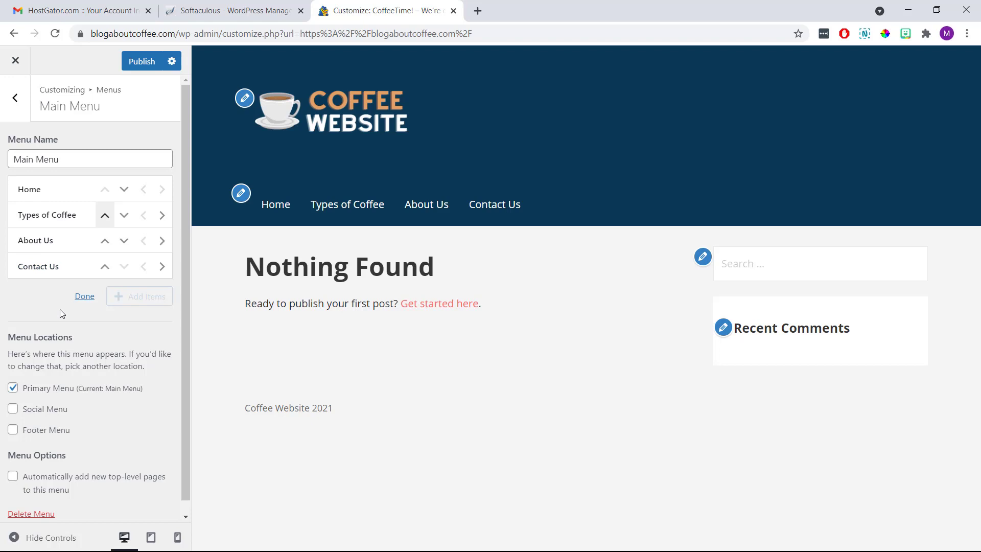
pyautogui.click(85, 297)
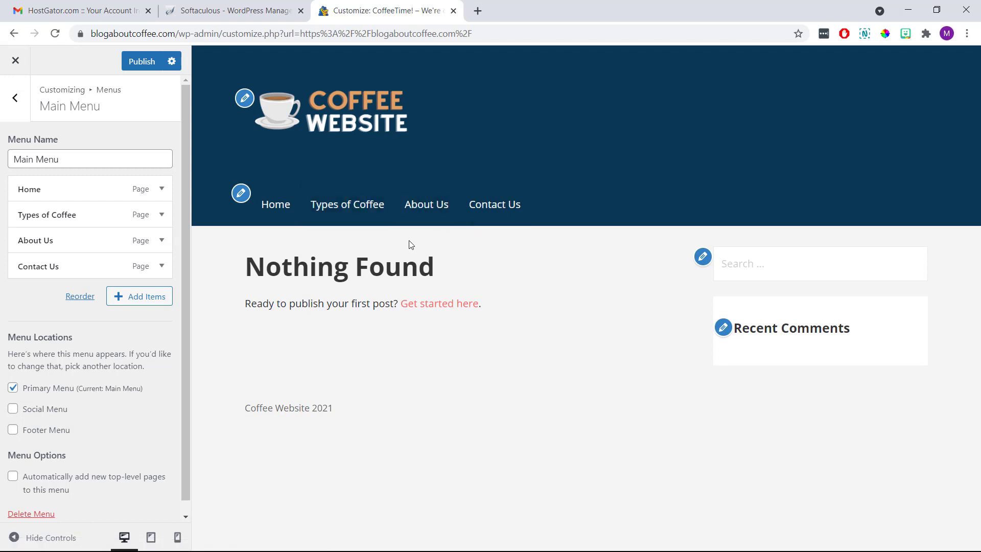
# Preview the Types of Coffee page and publish the menu.
pyautogui.click(361, 214)
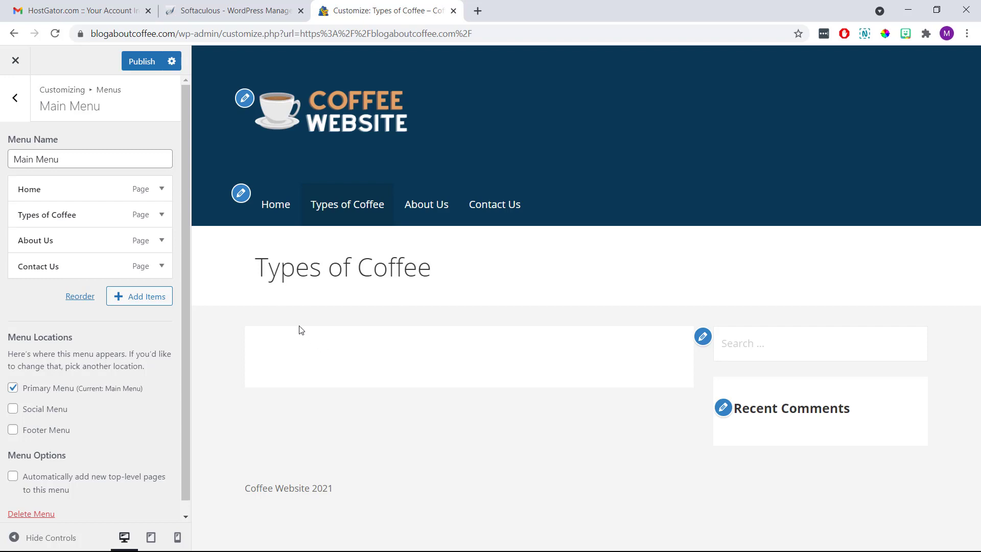
pyautogui.click(146, 62)
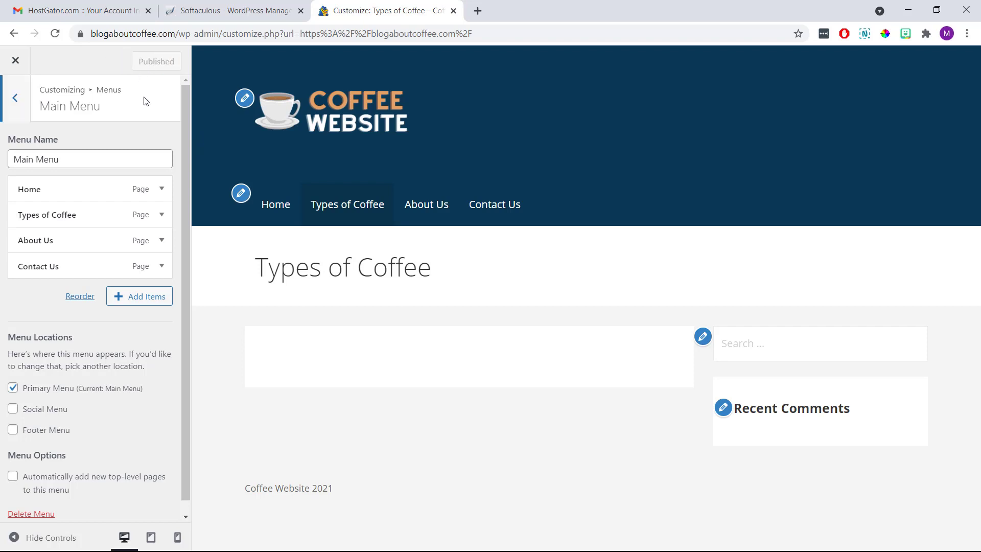
pyautogui.click(16, 100)
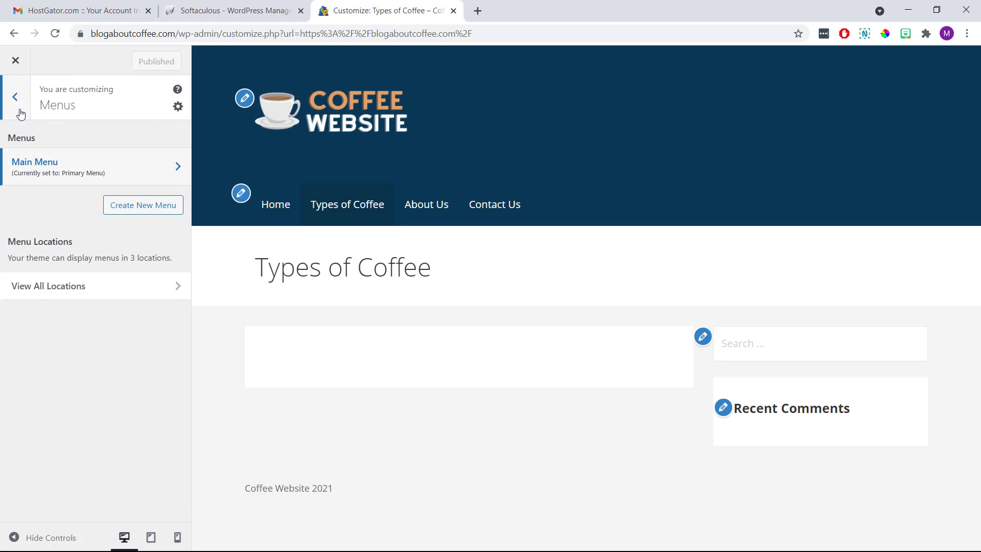
# Open the Sidebar area under Widgets, showing Search, Recent Posts and Recent Comments.
pyautogui.click(25, 107)
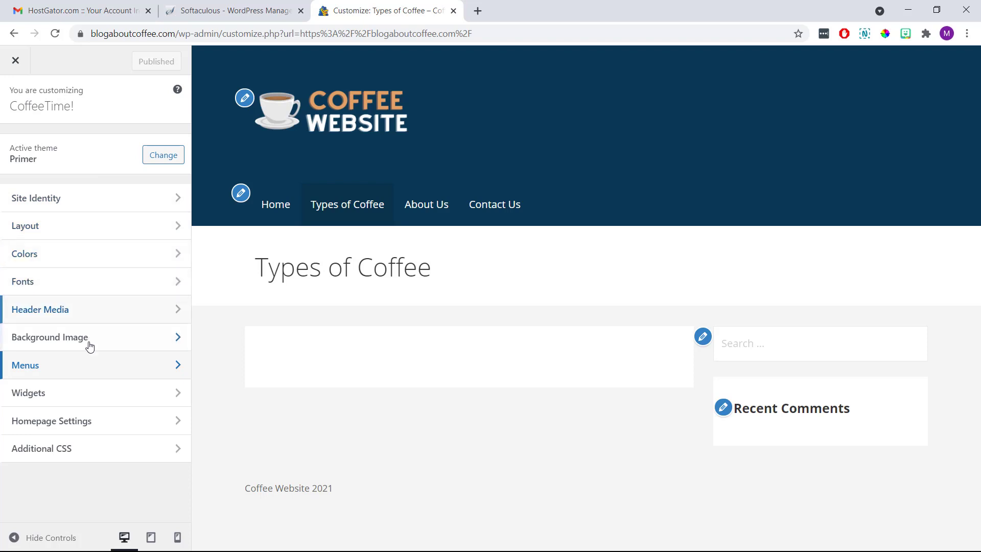
pyautogui.click(106, 392)
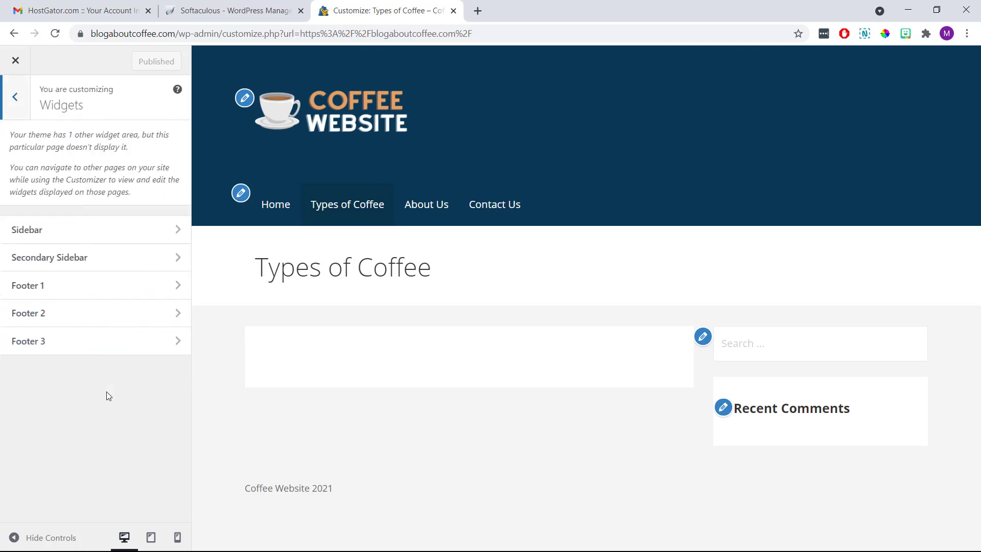
pyautogui.click(105, 238)
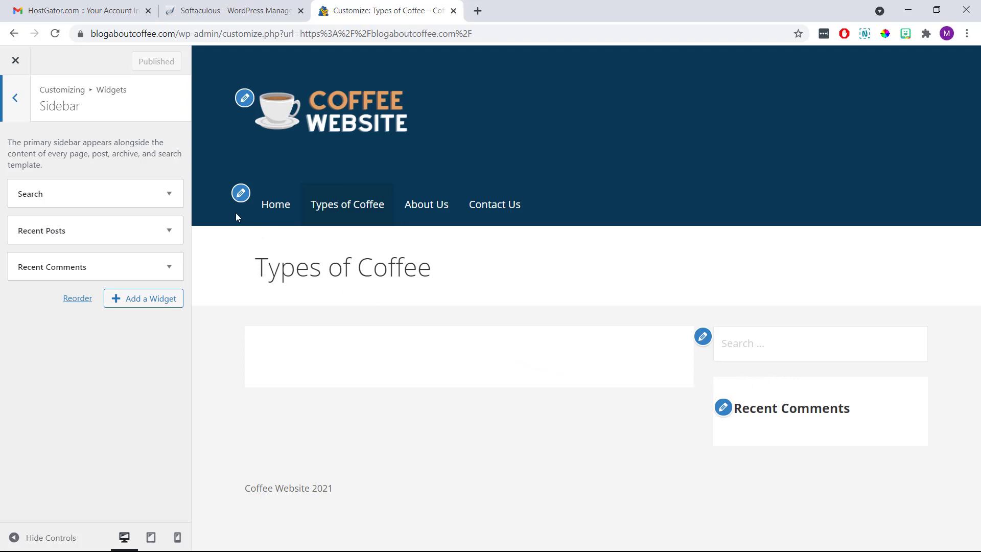
# Delete the Search, Recent Posts and Recent Comments widgets so the sidebar is empty.
pyautogui.click(168, 196)
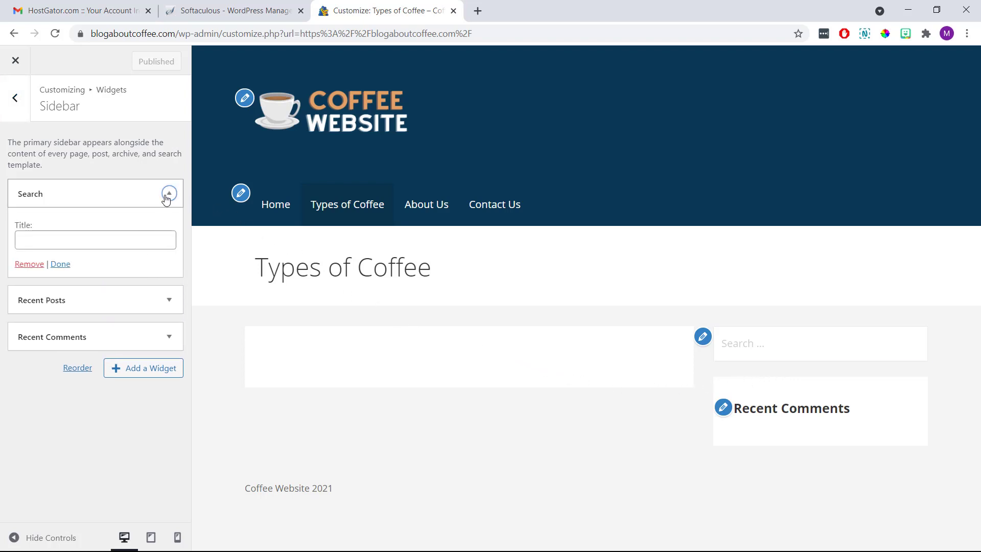
pyautogui.click(35, 264)
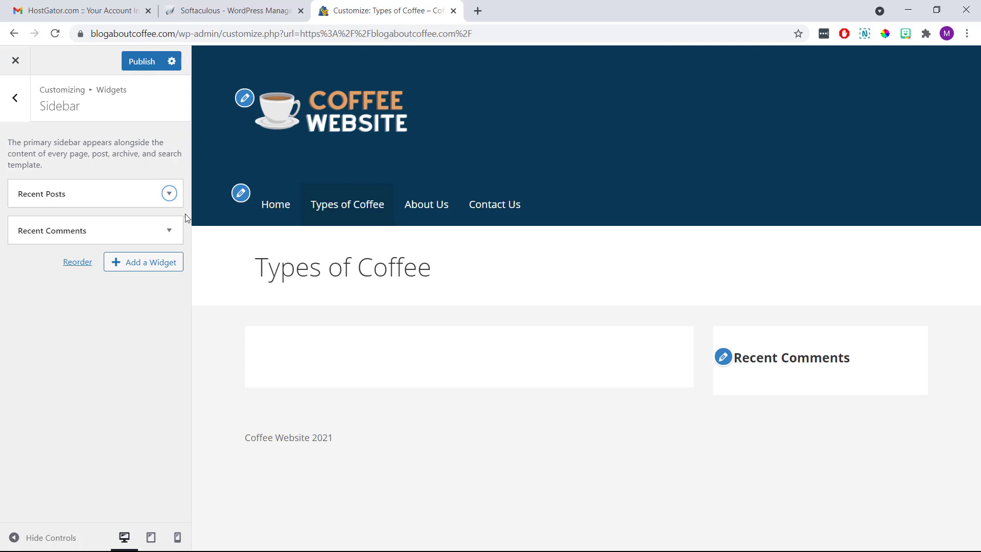
pyautogui.click(148, 193)
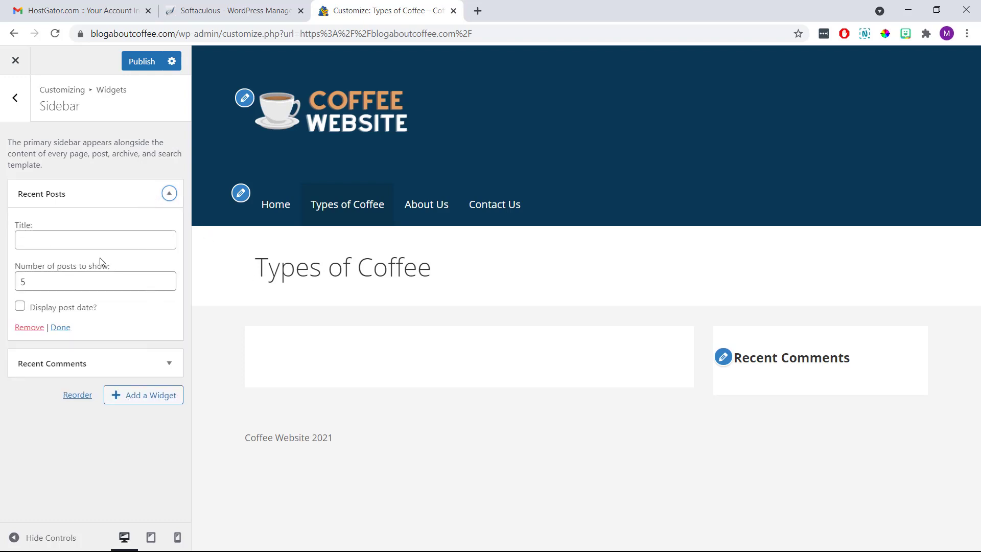
pyautogui.click(31, 328)
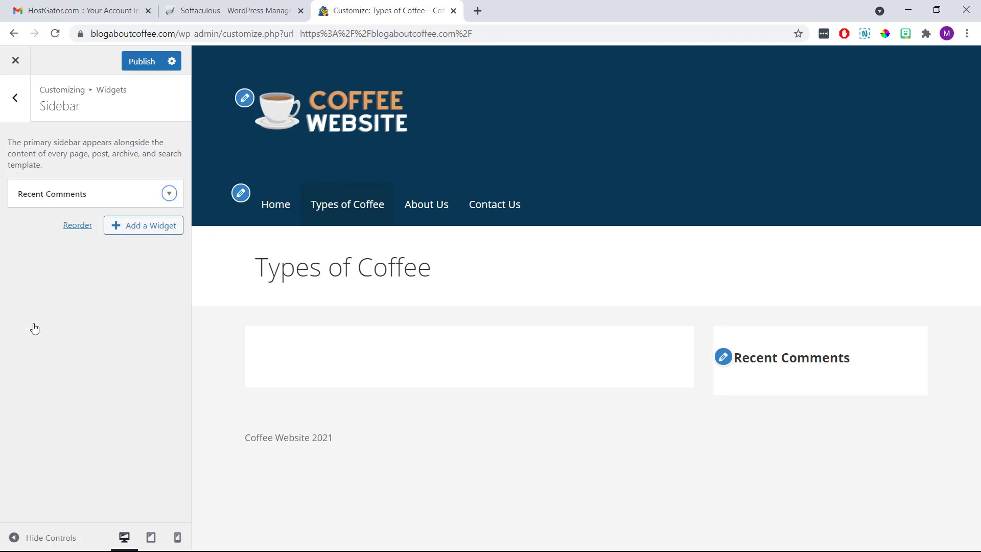
pyautogui.click(102, 189)
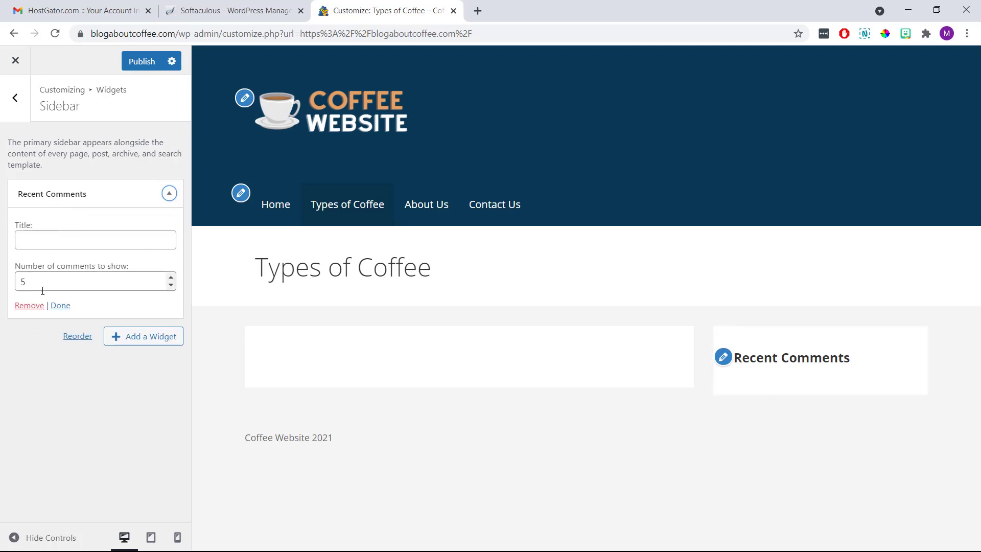
pyautogui.click(32, 306)
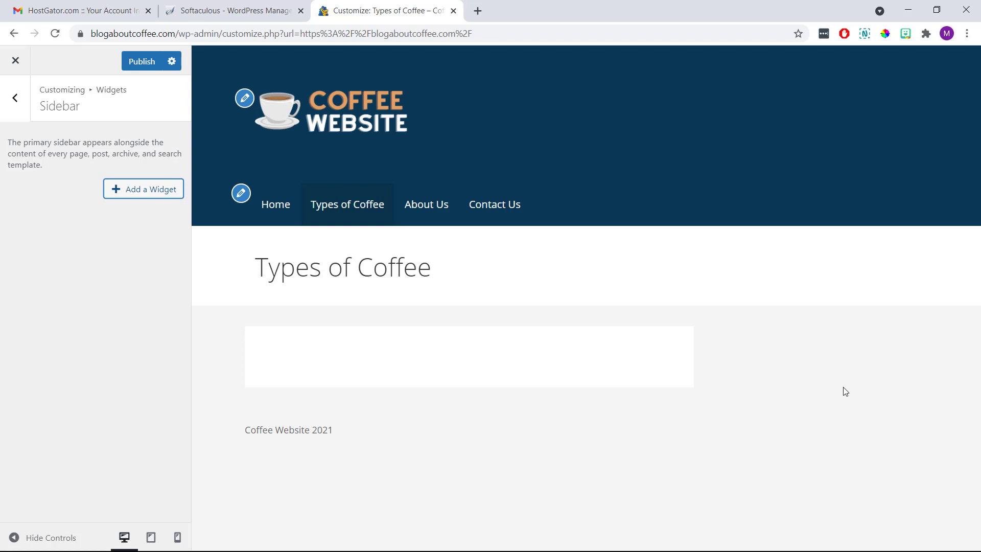
pyautogui.click(142, 197)
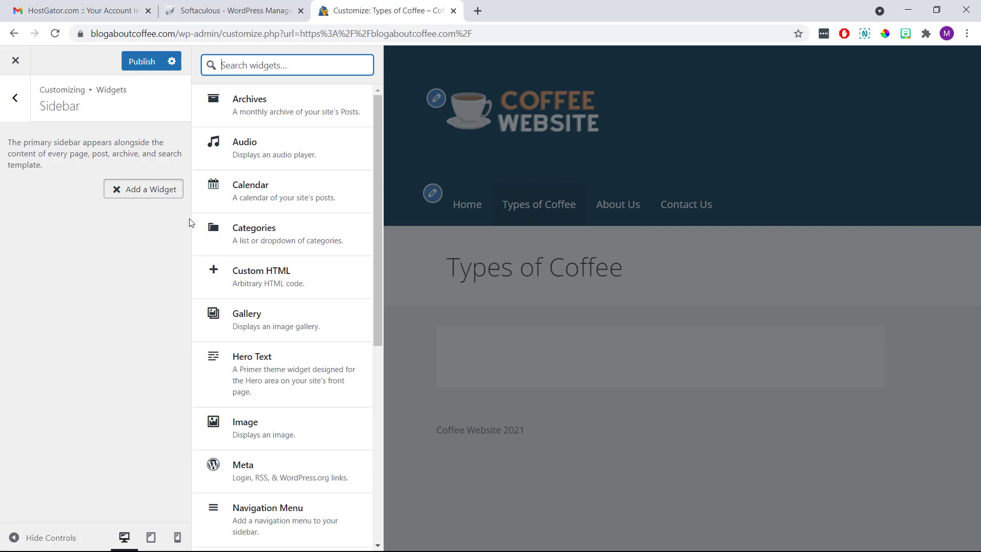
# Add a Text widget titled 'Coffee Website' describing what people can expect to find on the site.
pyautogui.scroll(-7, 286, 225)
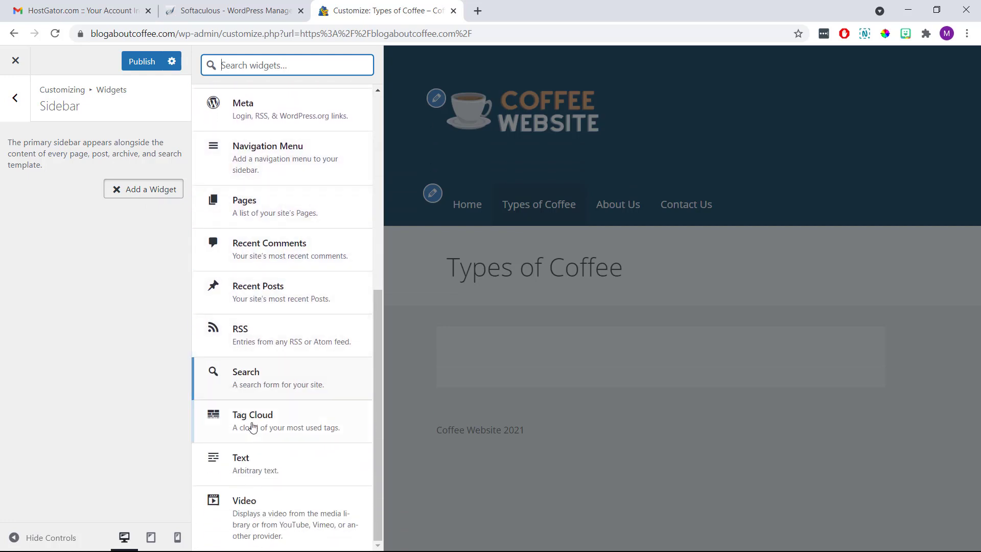
pyautogui.click(283, 463)
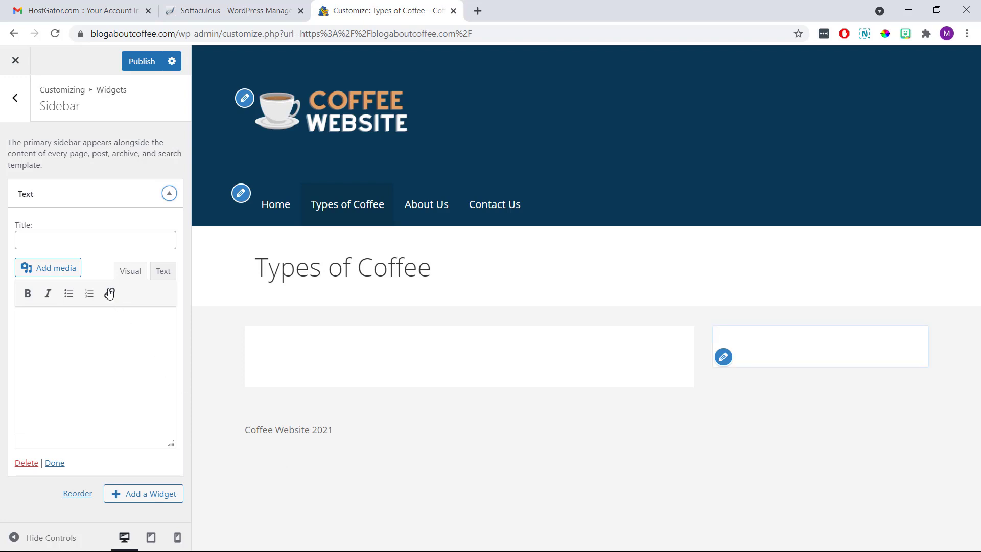
pyautogui.click(105, 241)
pyautogui.write('C')
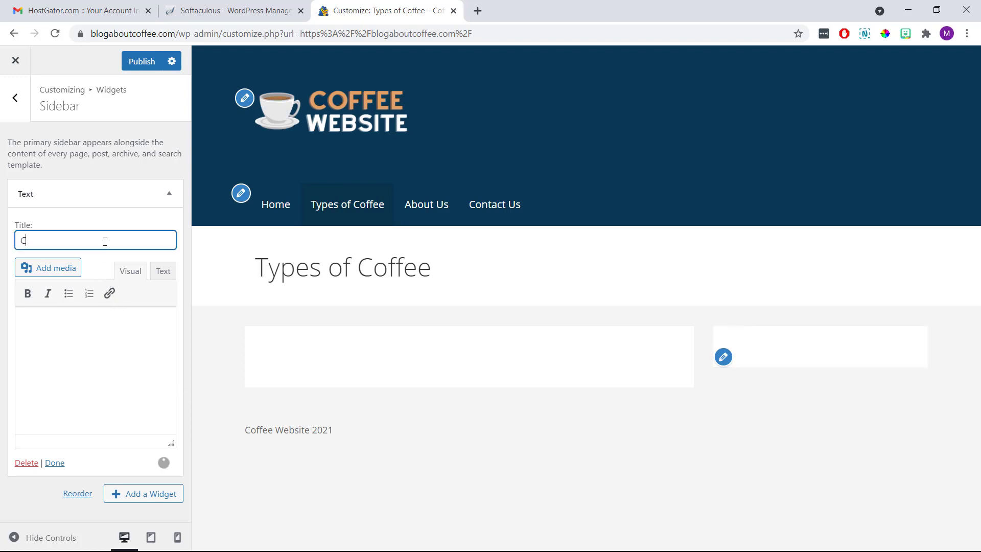
pyautogui.write('offee Website')
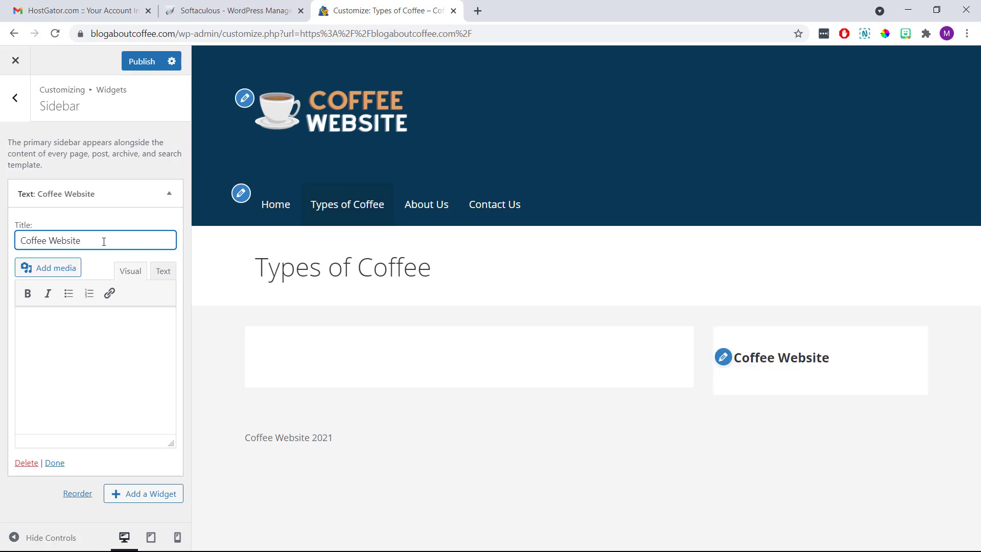
pyautogui.click(78, 331)
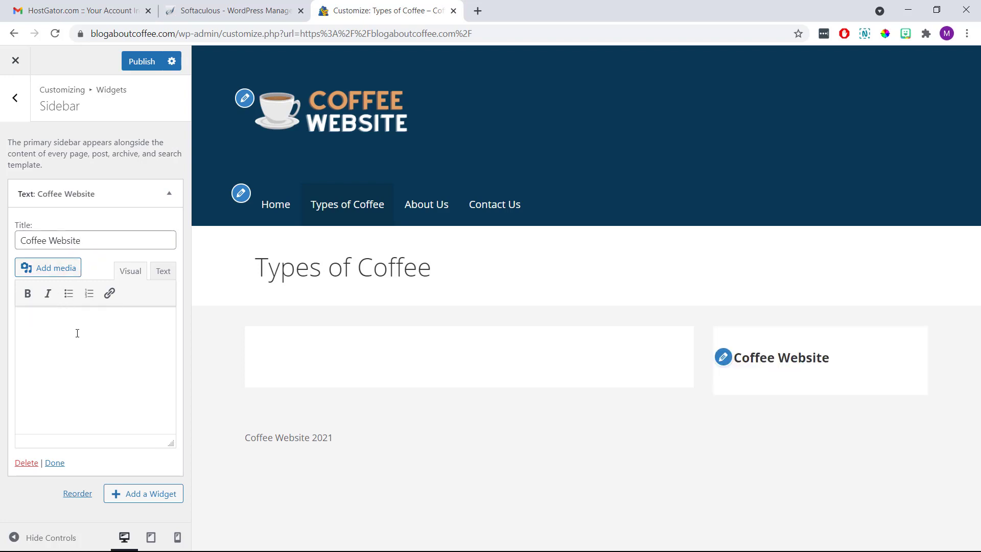
pyautogui.write('This is some text about my website and what people can expect to find here. Really this is to show what it can ')
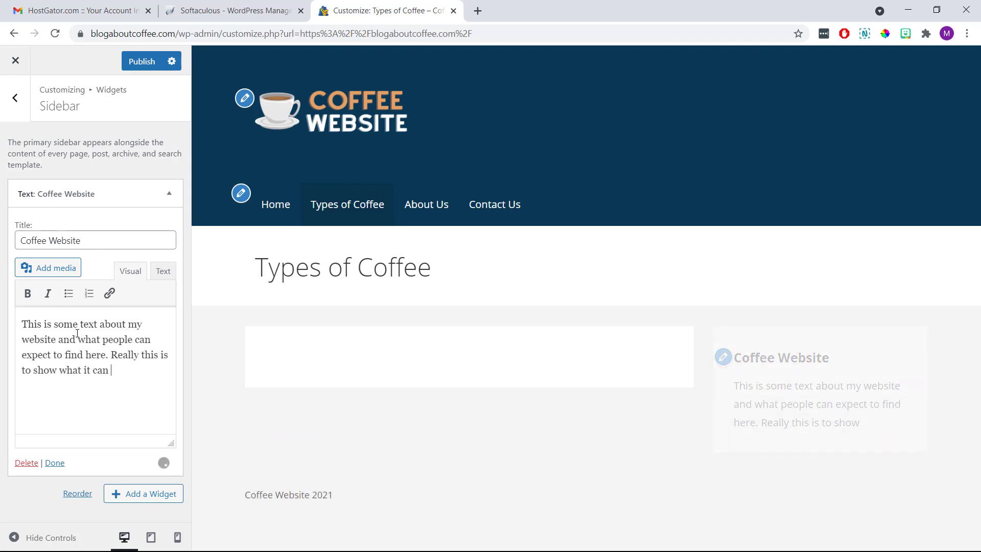
pyautogui.write('look like.')
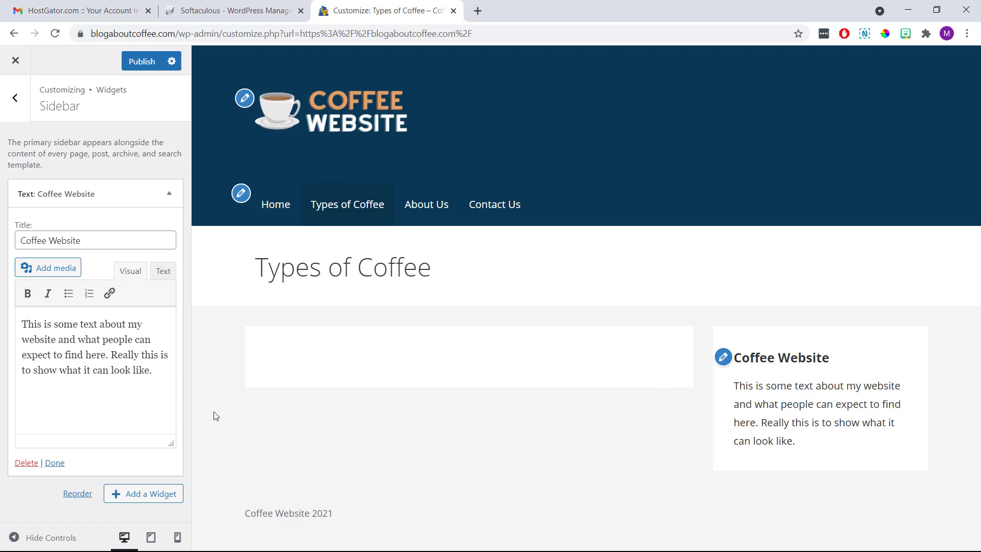
pyautogui.click(55, 462)
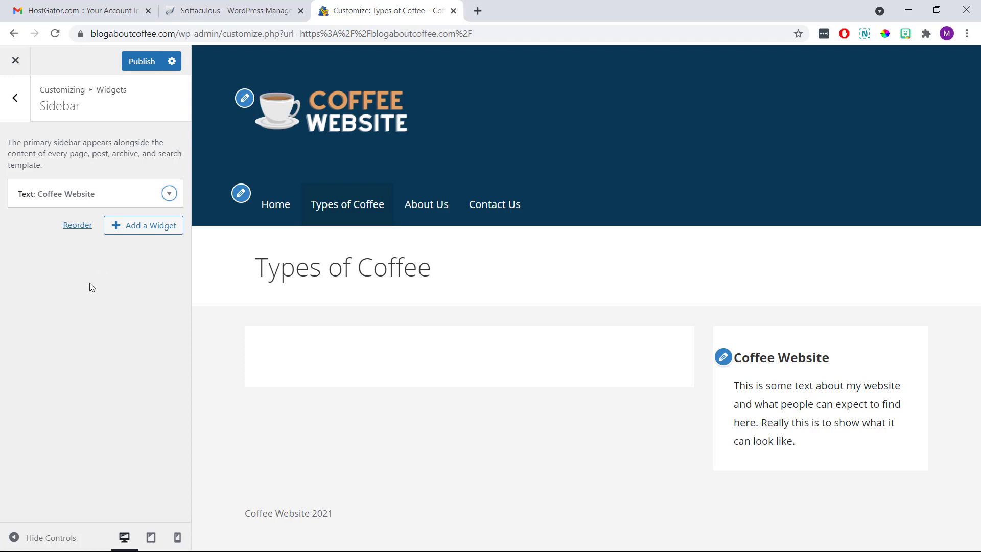
pyautogui.click(151, 232)
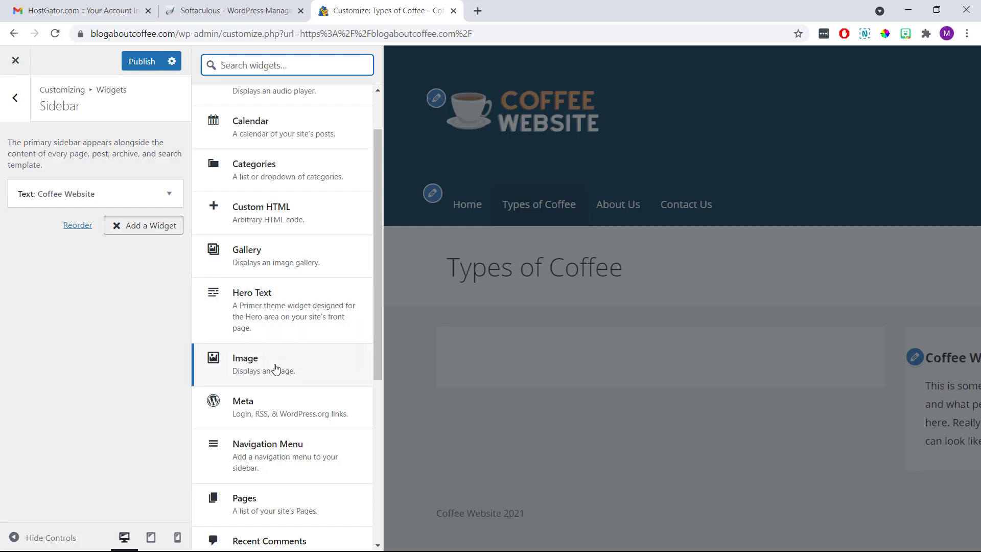
# Add an Image widget showing the uploaded clipart2173284 coffee cup picture.
pyautogui.click(276, 369)
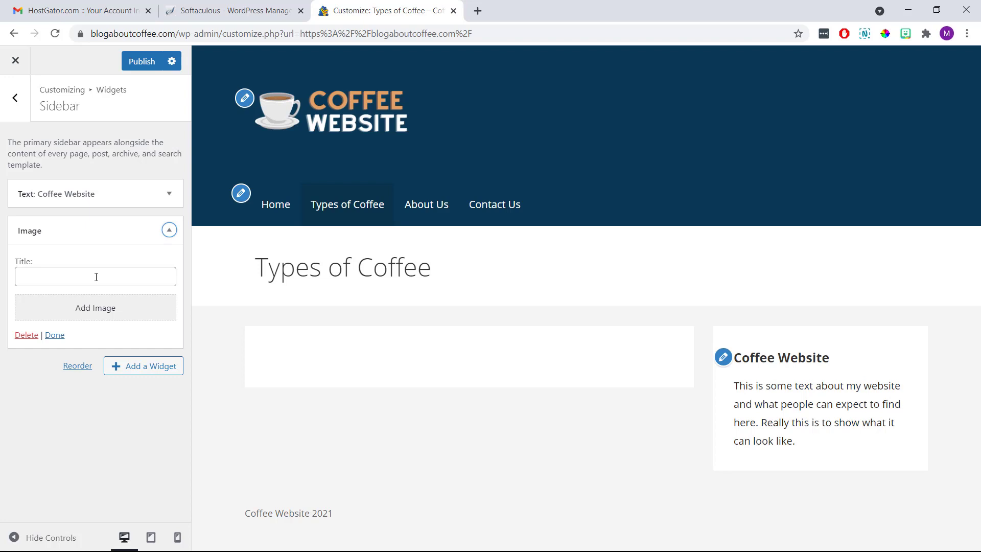
pyautogui.click(90, 309)
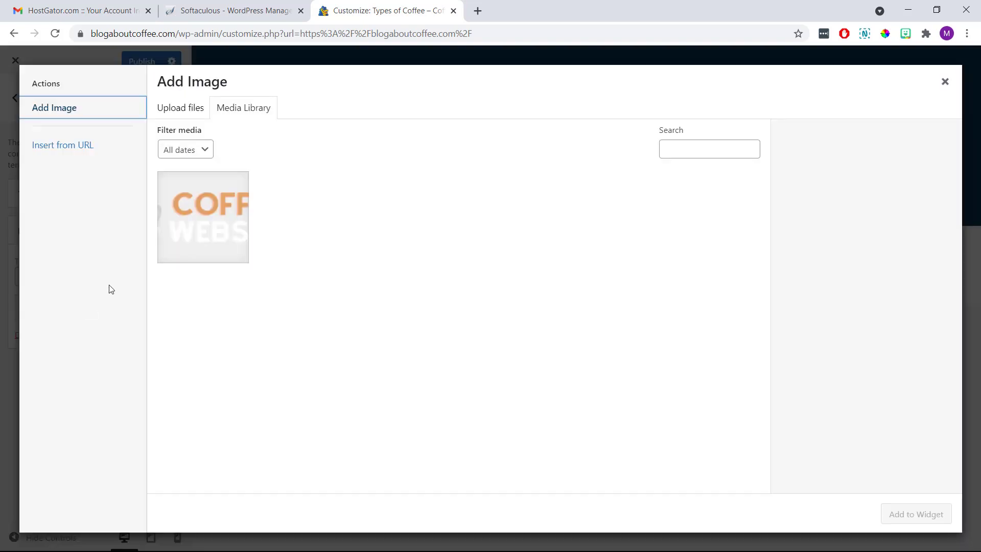
pyautogui.click(185, 112)
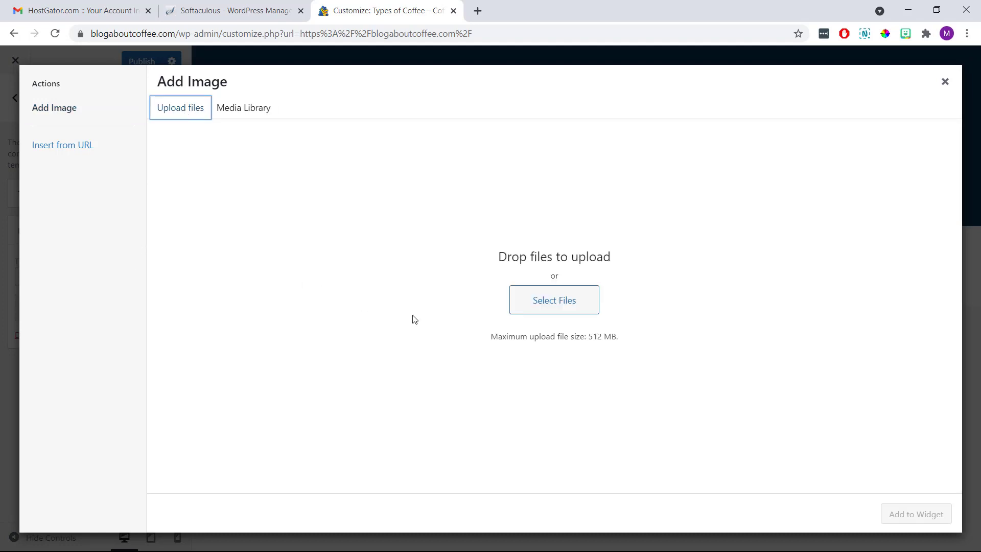
pyautogui.click(532, 310)
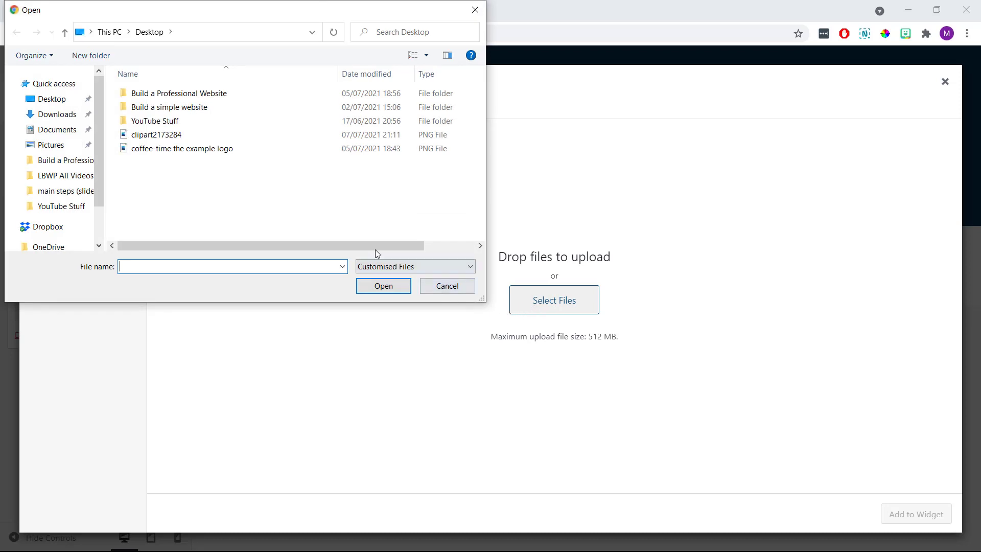
pyautogui.click(264, 140)
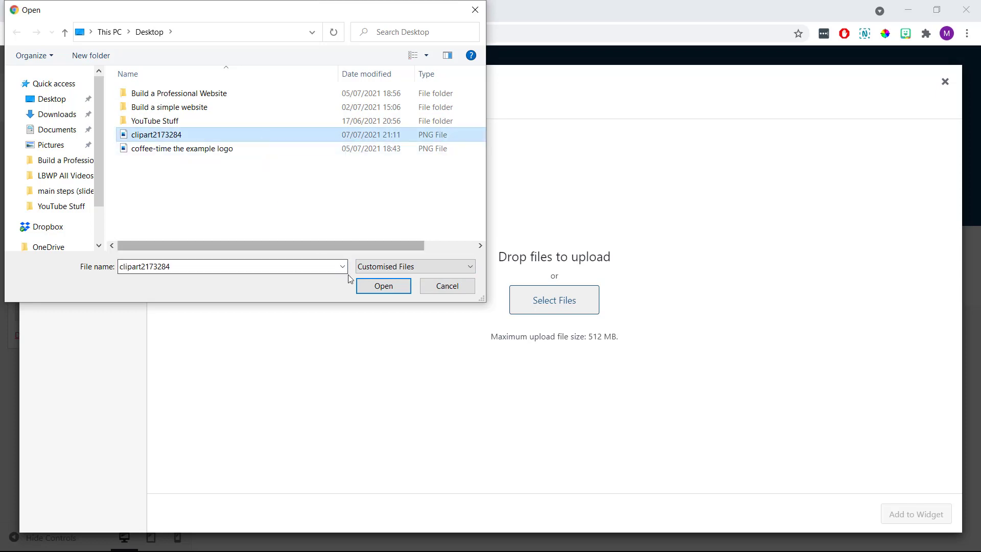
pyautogui.click(367, 287)
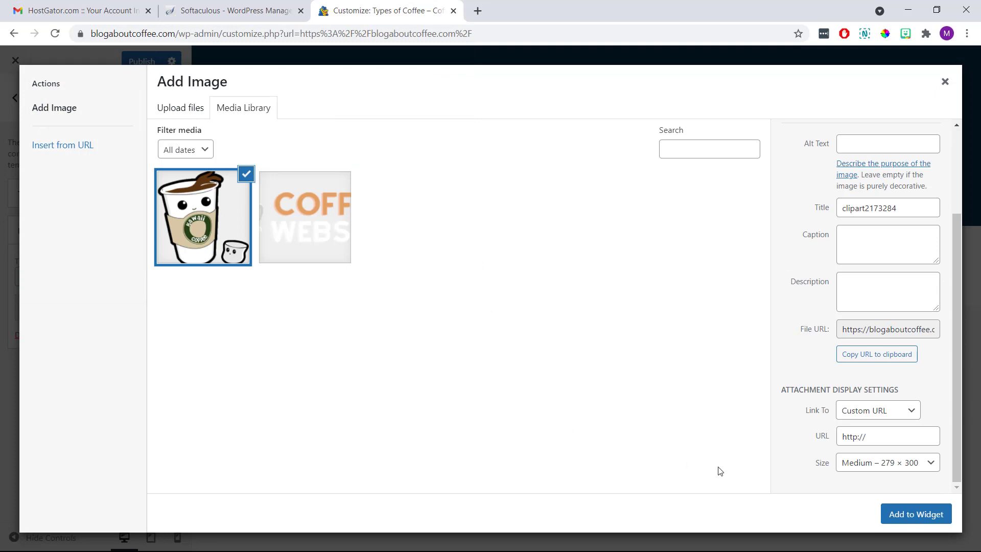
pyautogui.click(895, 516)
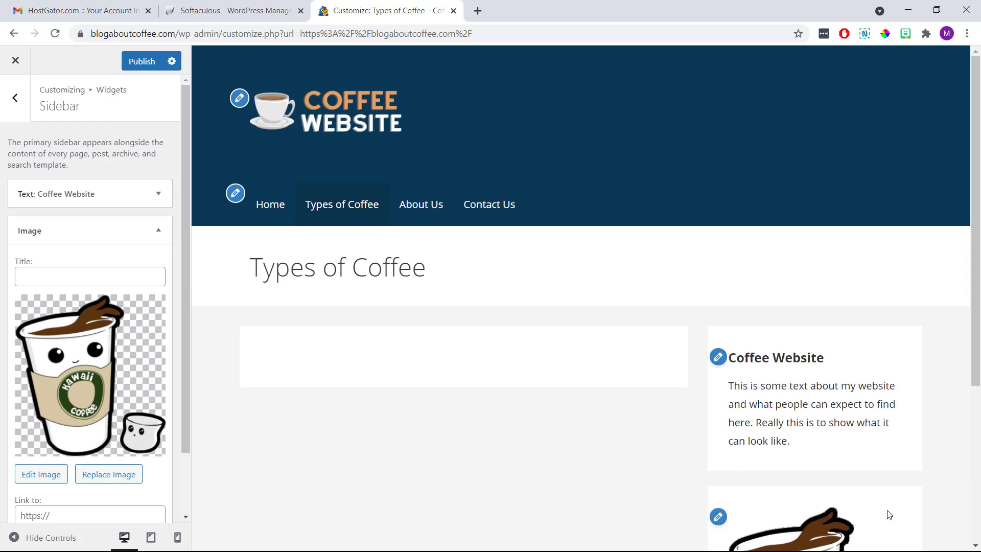
pyautogui.scroll(-5, 887, 514)
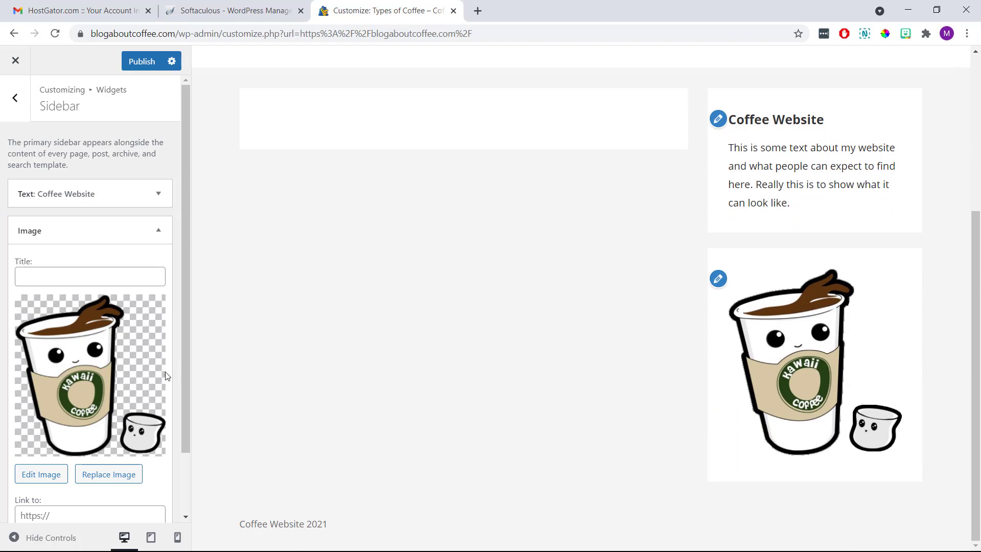
pyautogui.scroll(-2, 132, 391)
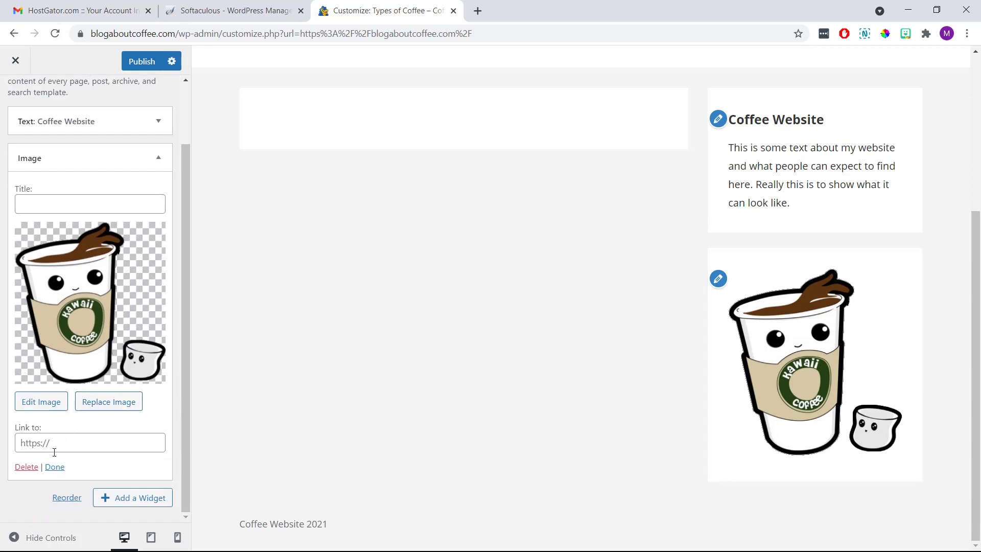
pyautogui.click(55, 467)
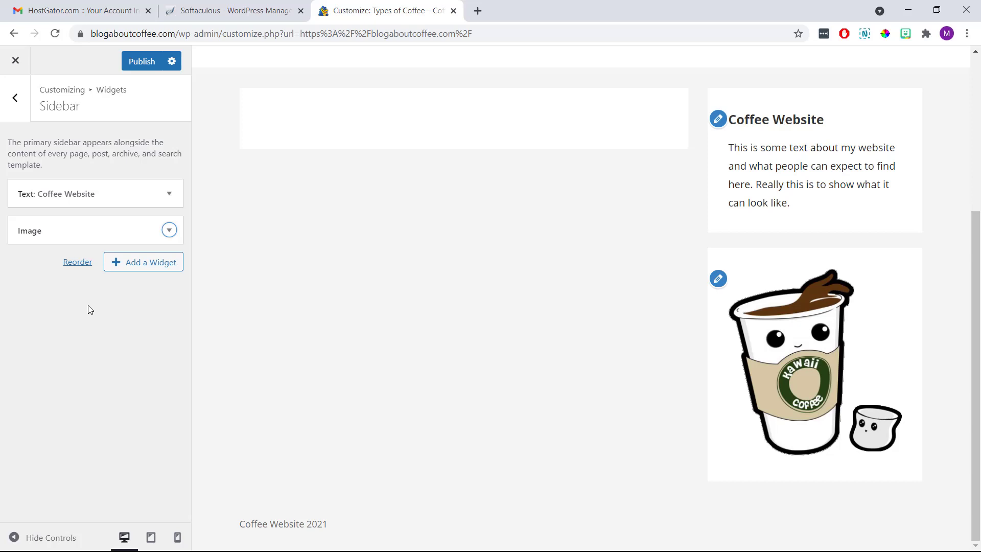
# Add a Pages widget titled 'Main Pages' to the sidebar.
pyautogui.click(136, 264)
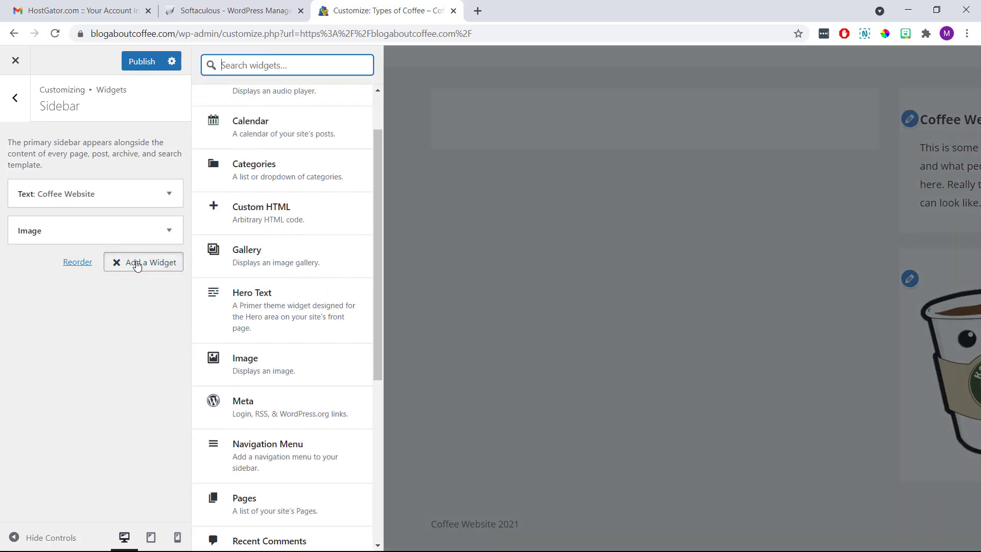
pyautogui.scroll(-2, 274, 322)
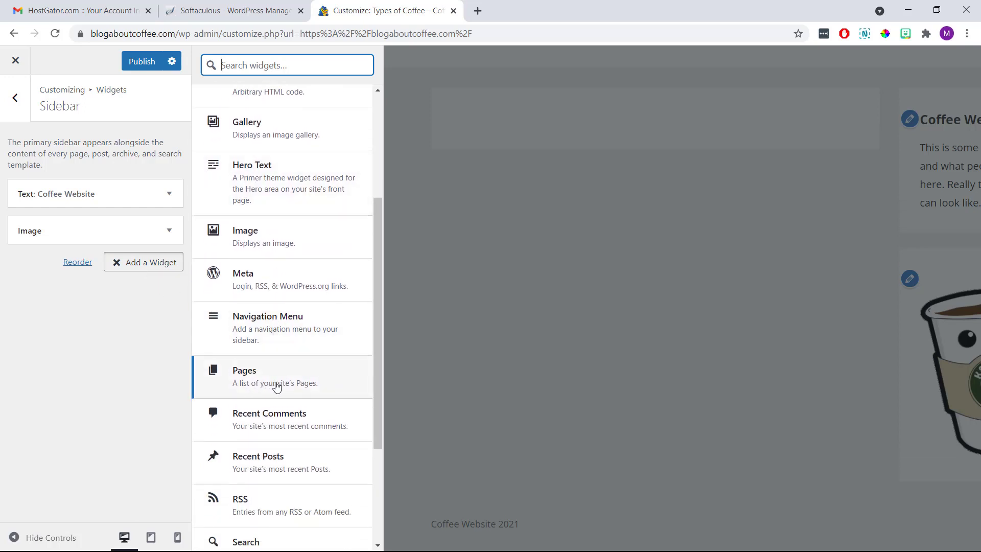
pyautogui.click(275, 387)
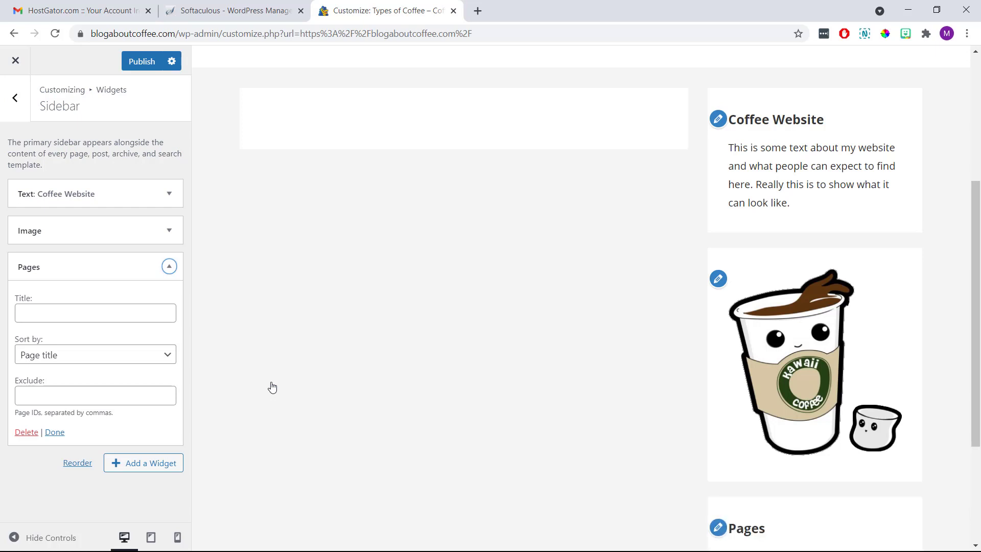
pyautogui.click(142, 308)
pyautogui.write('M')
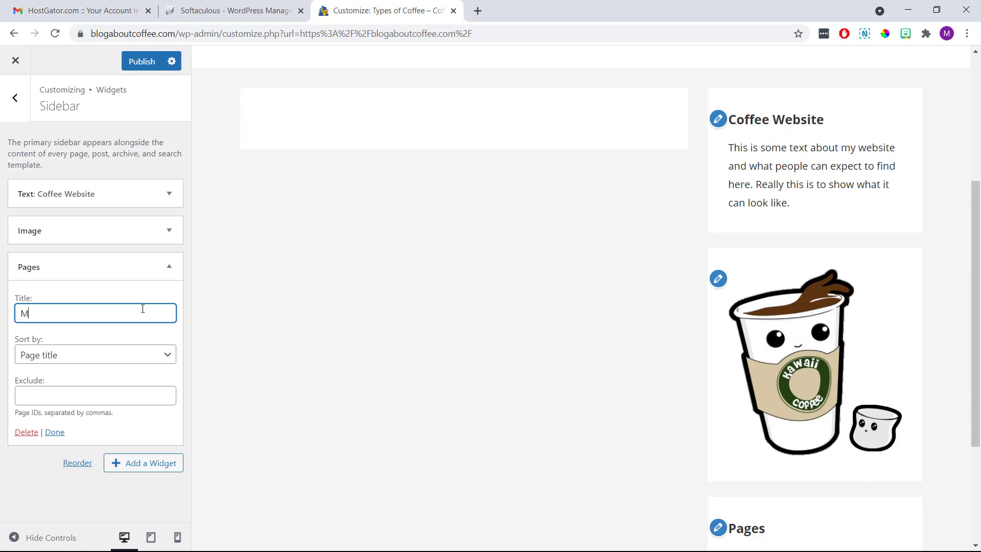
pyautogui.write('ain Pagws')
pyautogui.press('BackSpace')
pyautogui.press('BackSpace')
pyautogui.write('es')
pyautogui.click(145, 332)
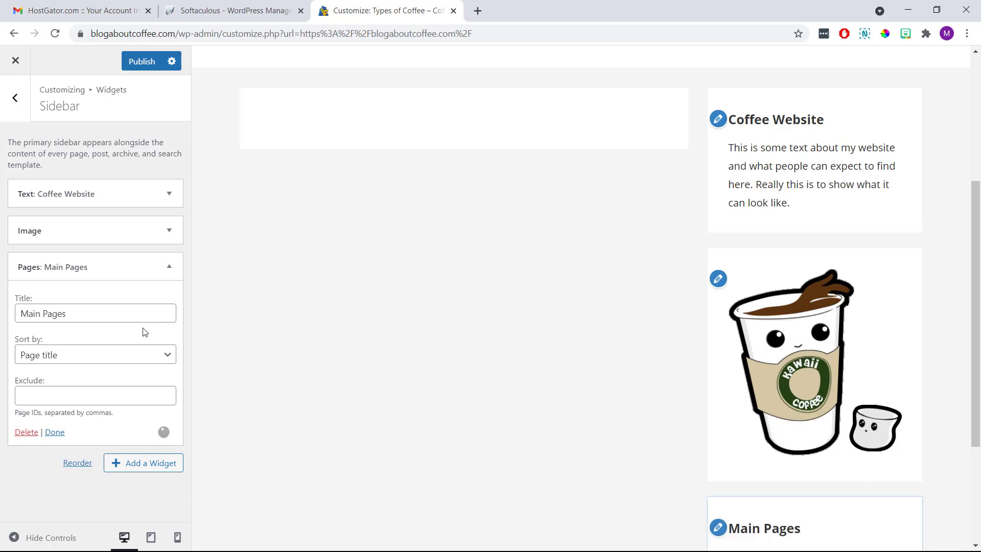
# Sort the Main Pages widget's list by page order and finish editing it.
pyautogui.click(136, 354)
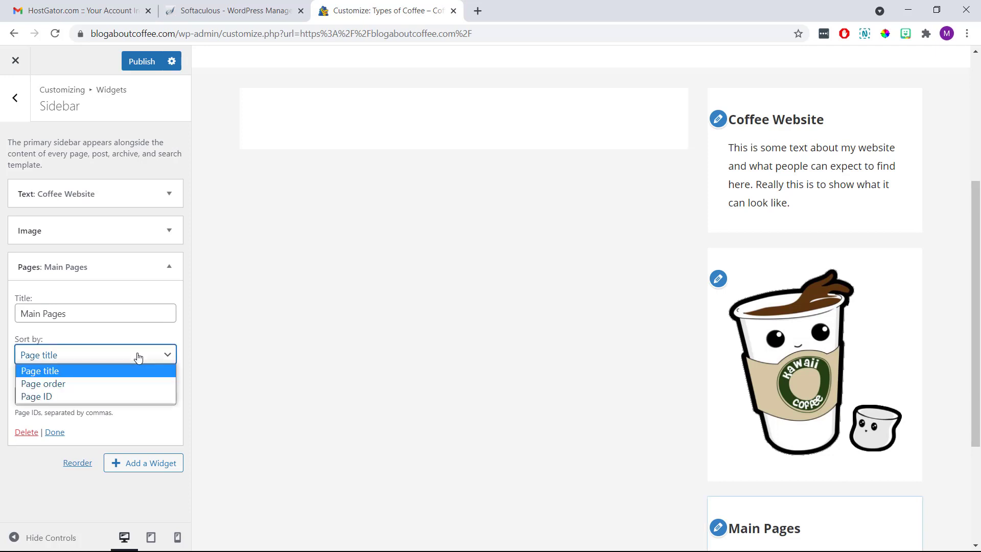
pyautogui.click(131, 383)
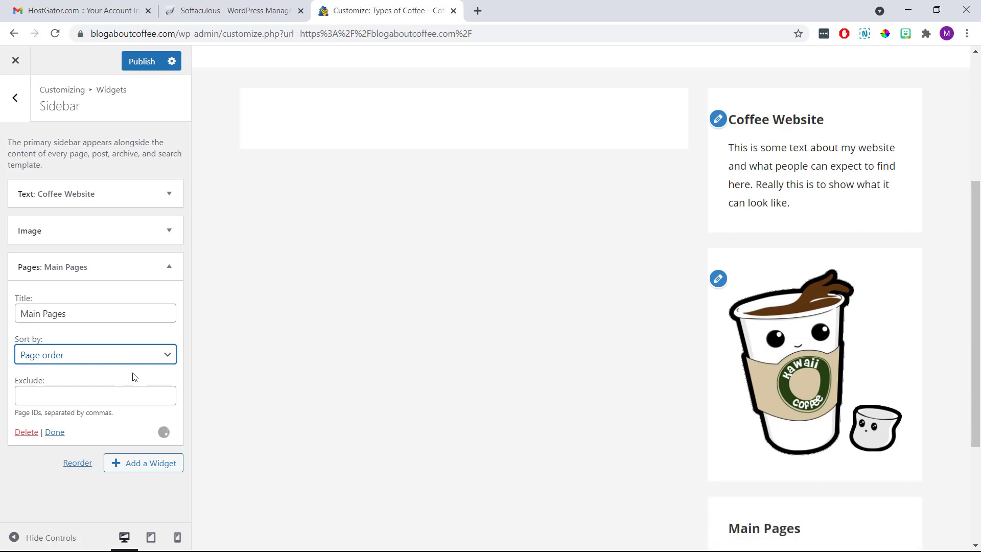
pyautogui.click(133, 374)
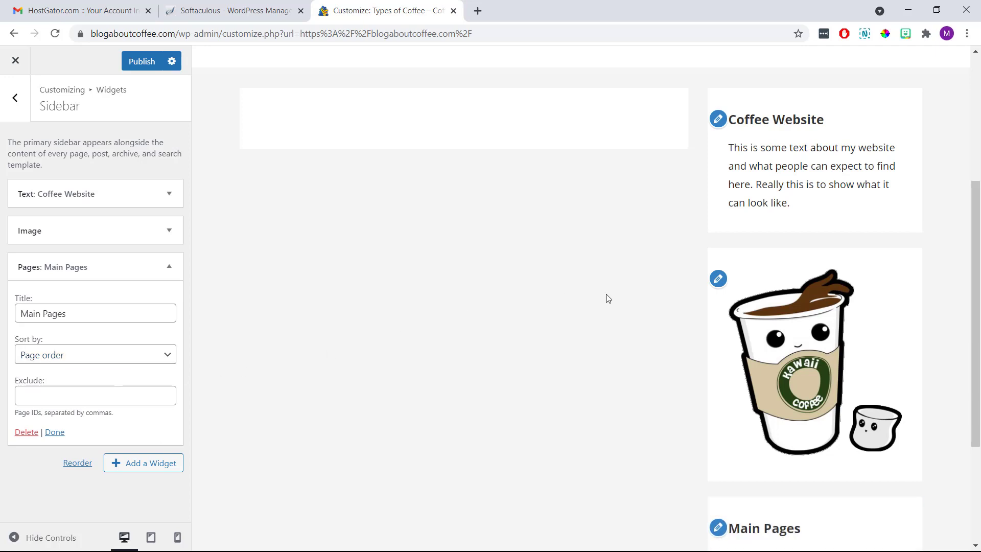
pyautogui.scroll(-2, 631, 305)
pyautogui.scroll(-2, 631, 306)
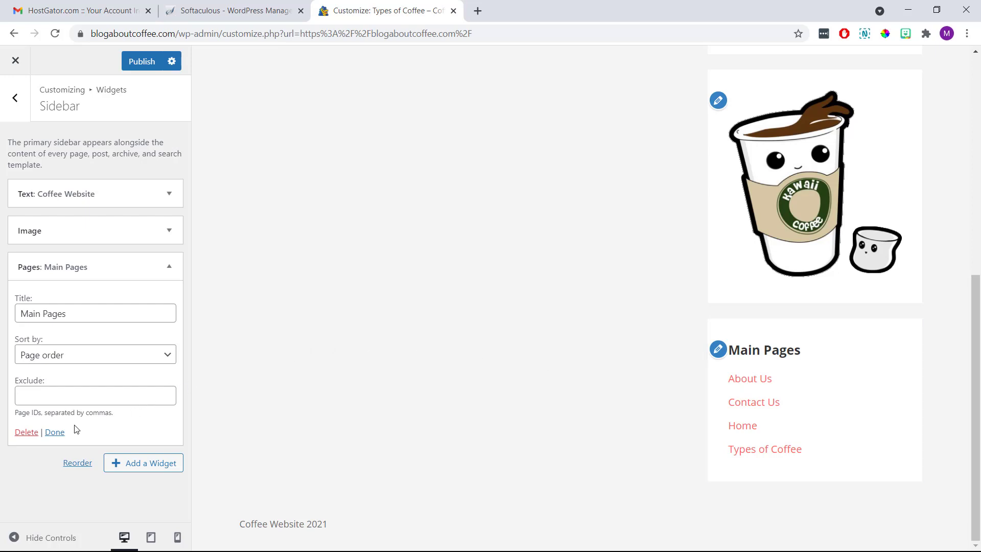
pyautogui.click(60, 432)
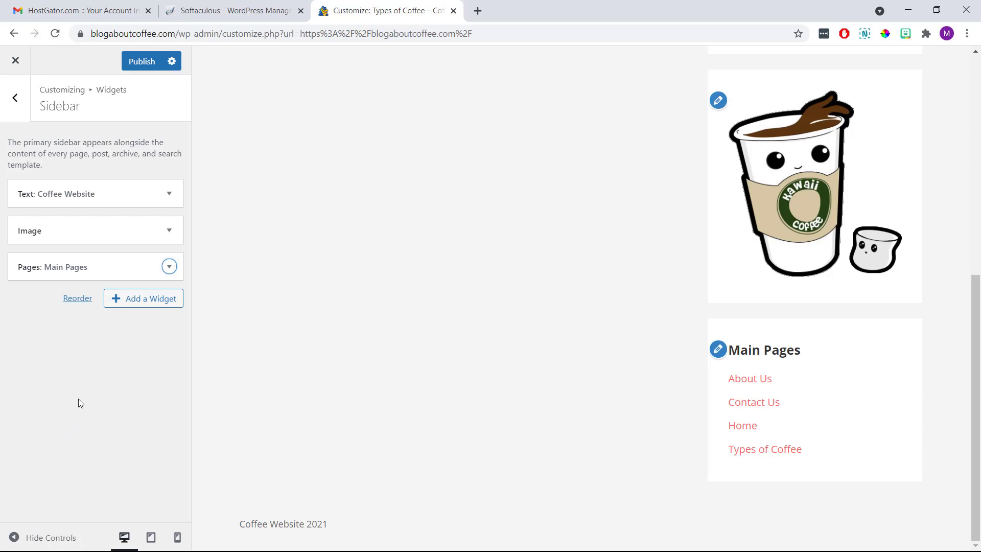
pyautogui.click(78, 299)
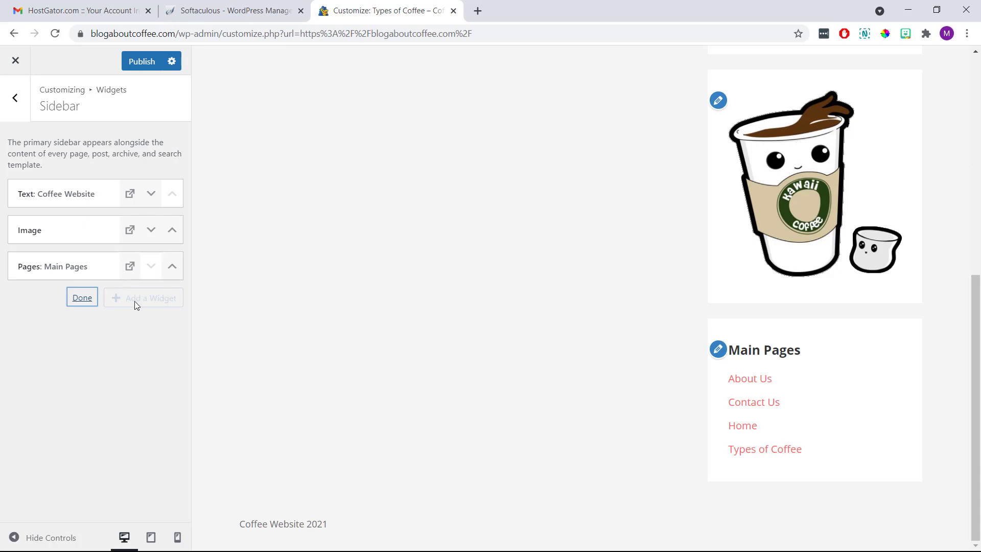
# Move the Image and Main Pages widgets above the Coffee Website text and publish.
pyautogui.click(171, 233)
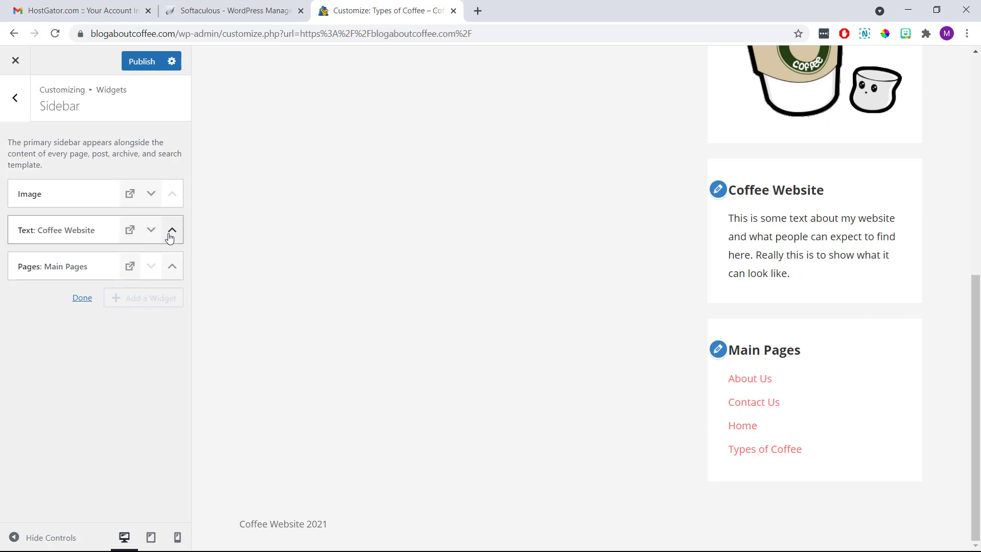
pyautogui.click(172, 265)
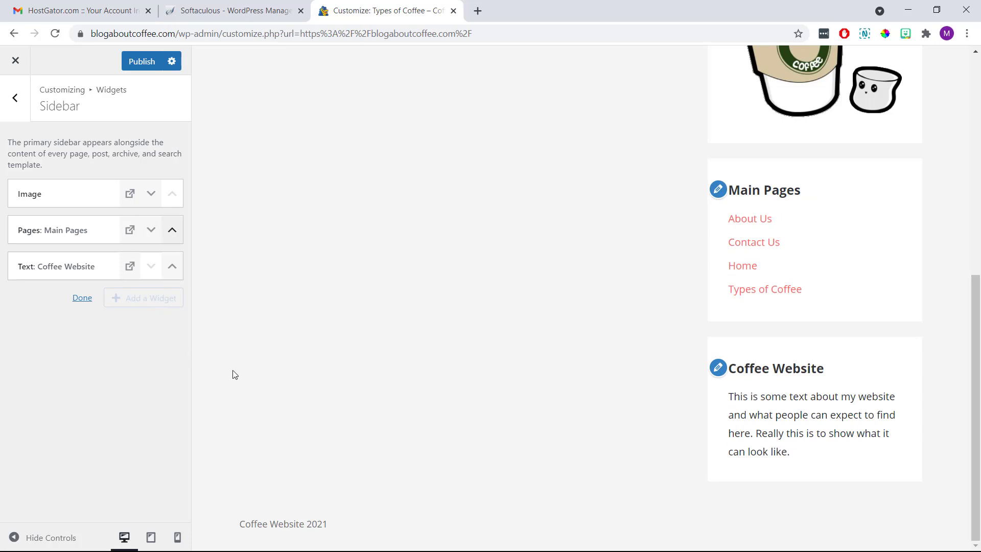
pyautogui.scroll(5, 653, 221)
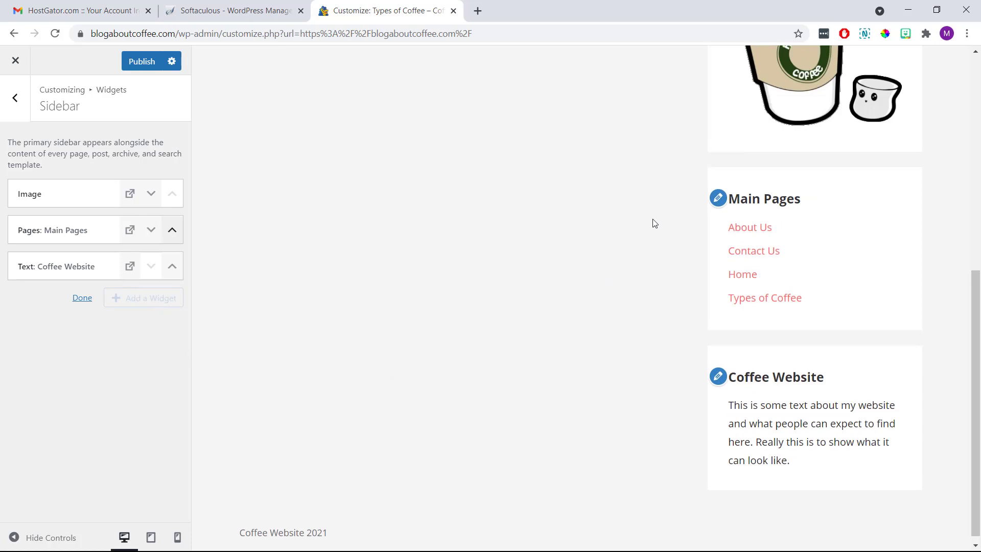
pyautogui.scroll(-5, 655, 223)
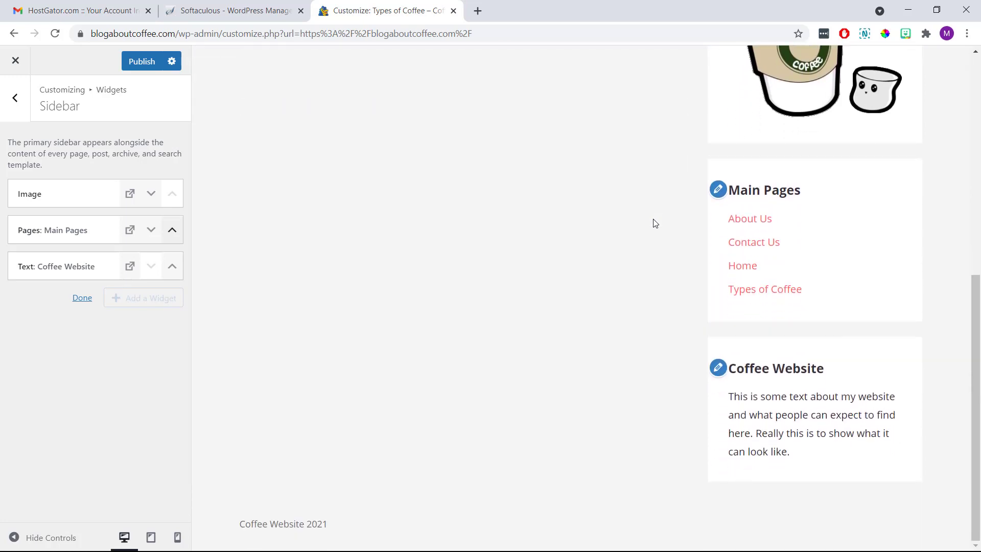
pyautogui.scroll(5, 655, 224)
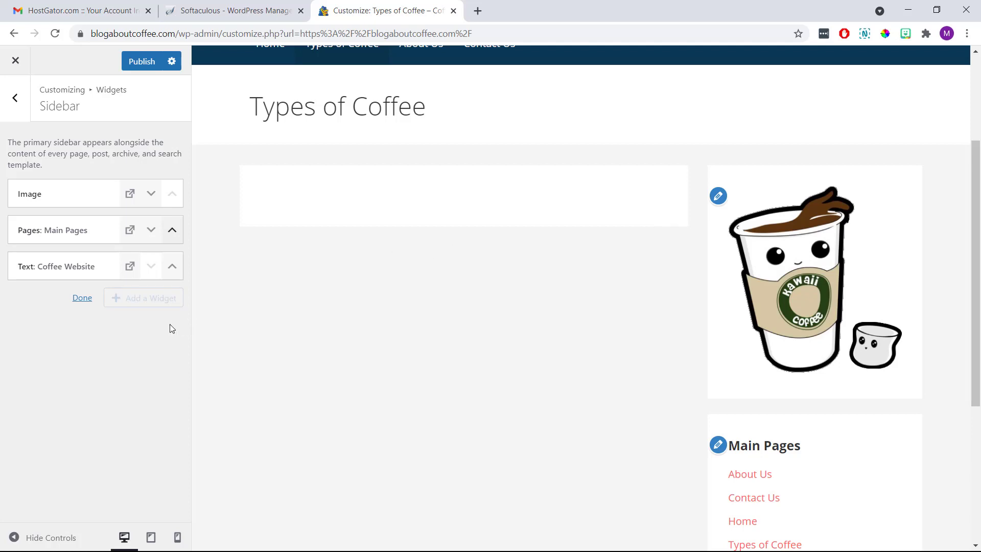
pyautogui.click(83, 299)
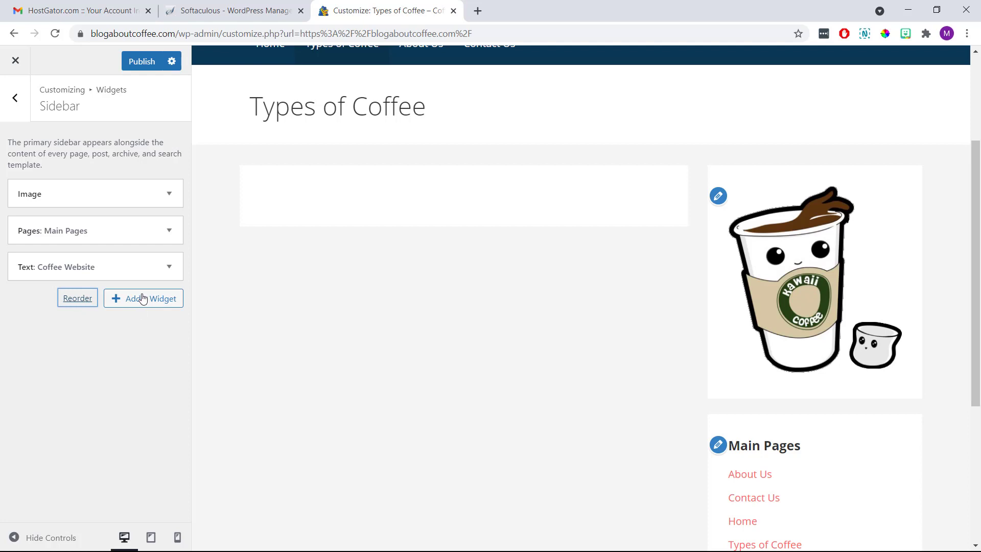
pyautogui.click(144, 60)
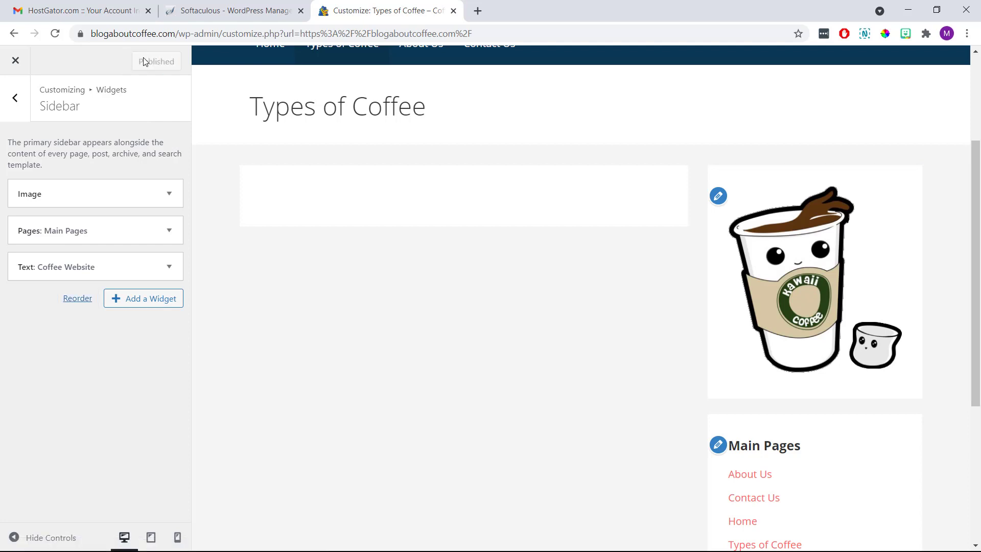
pyautogui.click(15, 98)
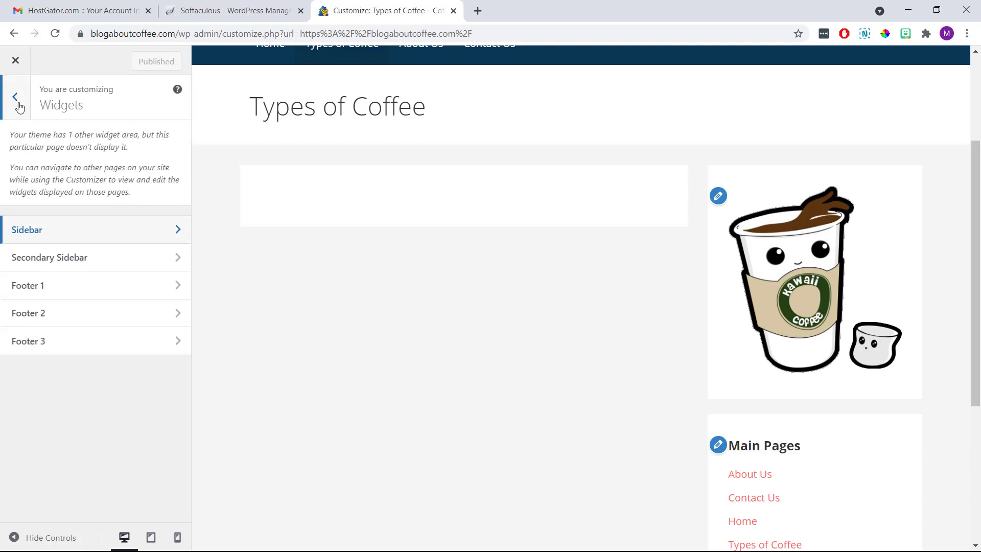
# Set the homepage to display the static page Home and publish the setting.
pyautogui.click(15, 98)
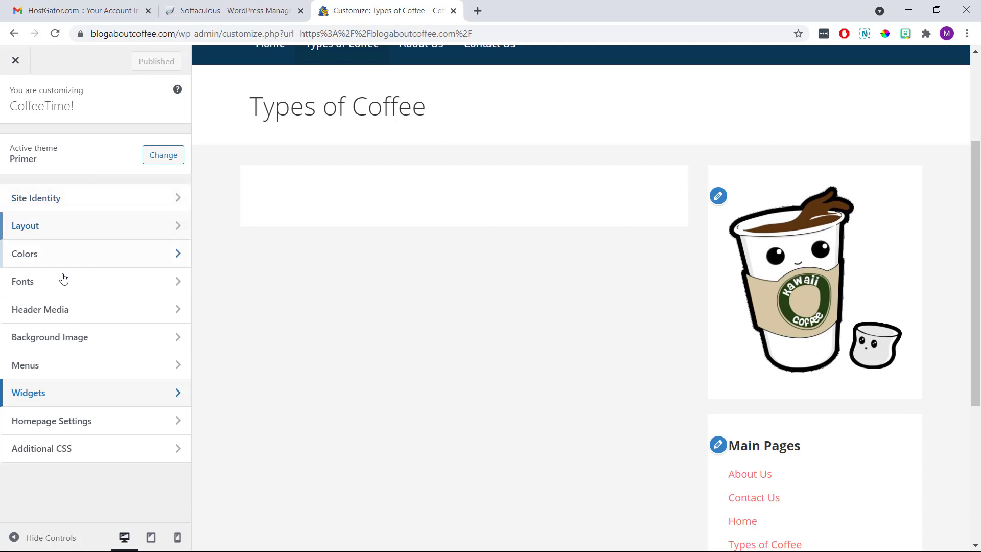
pyautogui.click(118, 421)
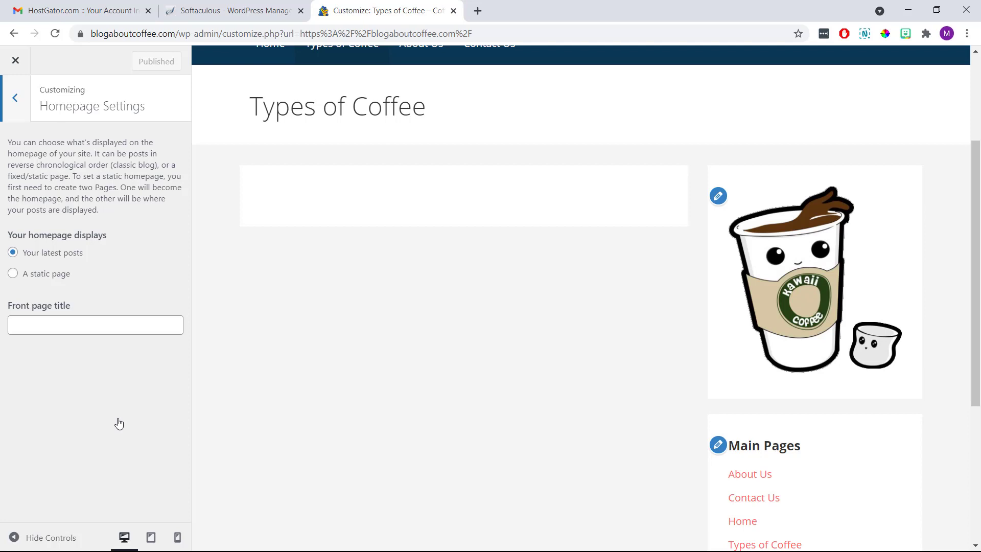
pyautogui.click(12, 275)
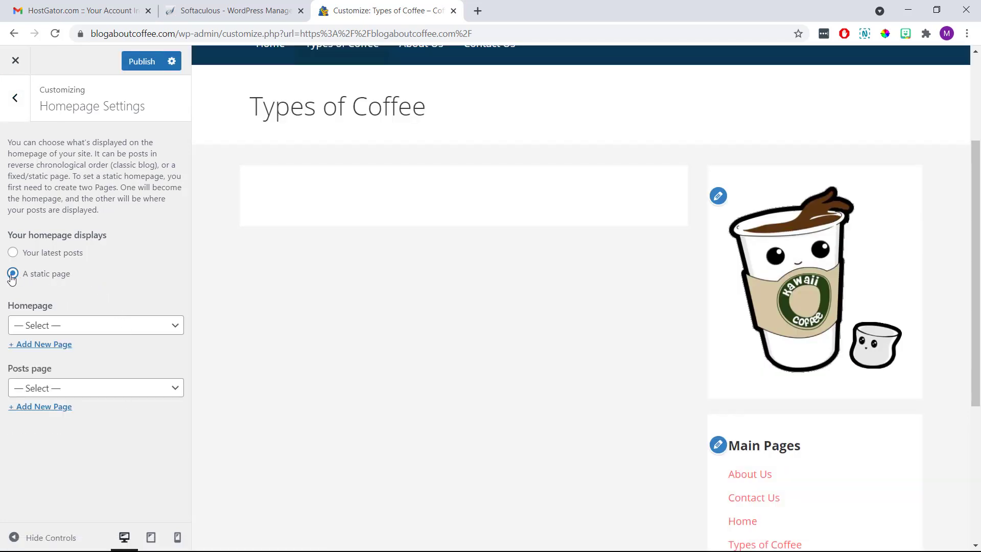
pyautogui.click(88, 327)
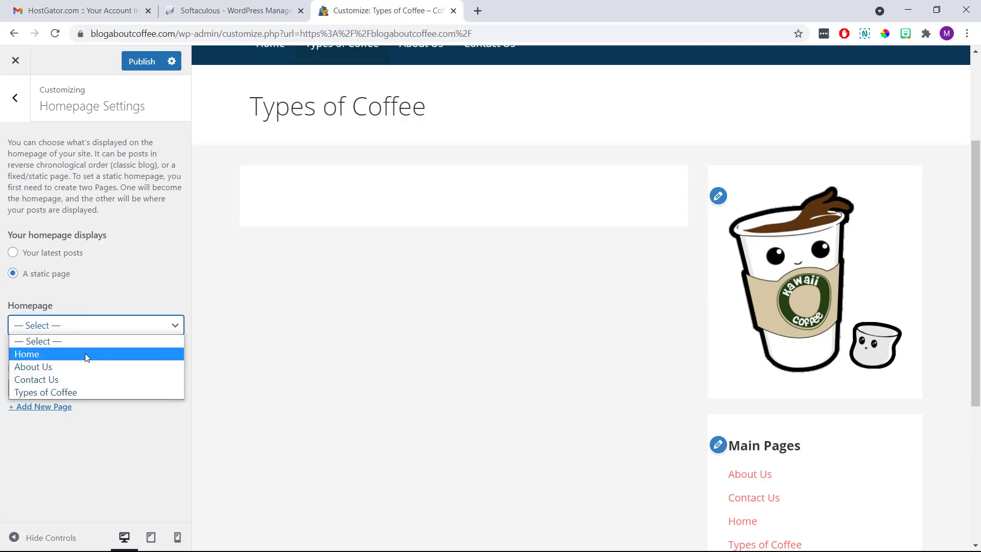
pyautogui.click(84, 353)
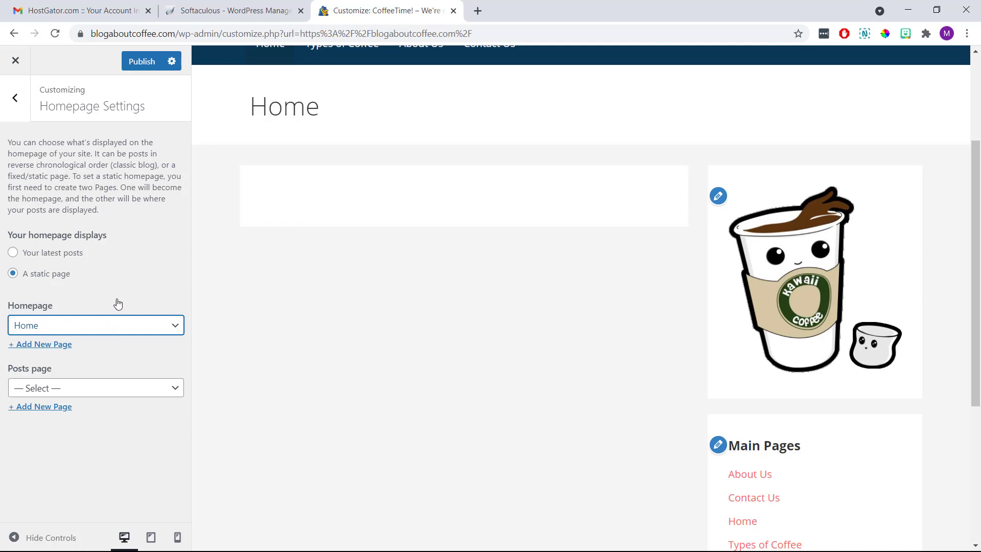
pyautogui.click(142, 62)
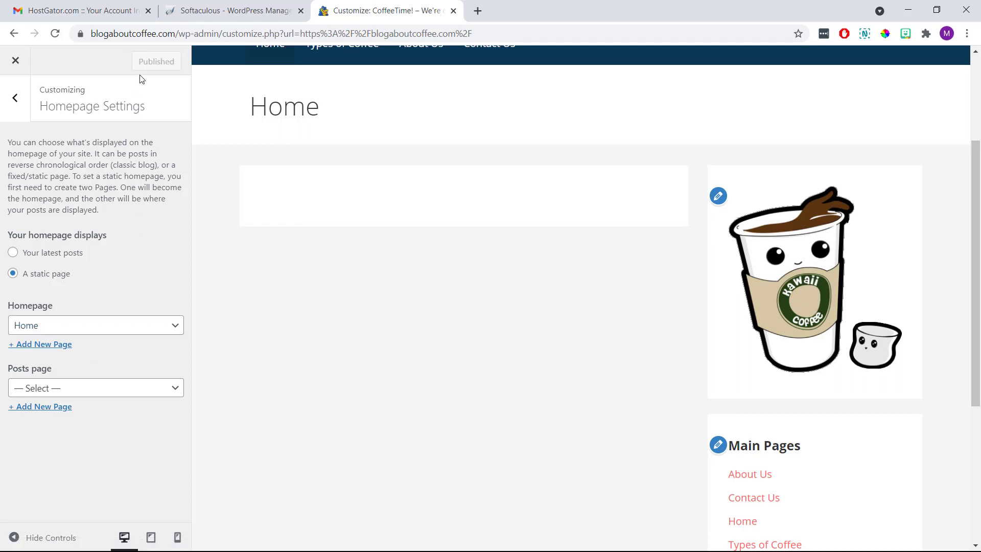
pyautogui.click(15, 98)
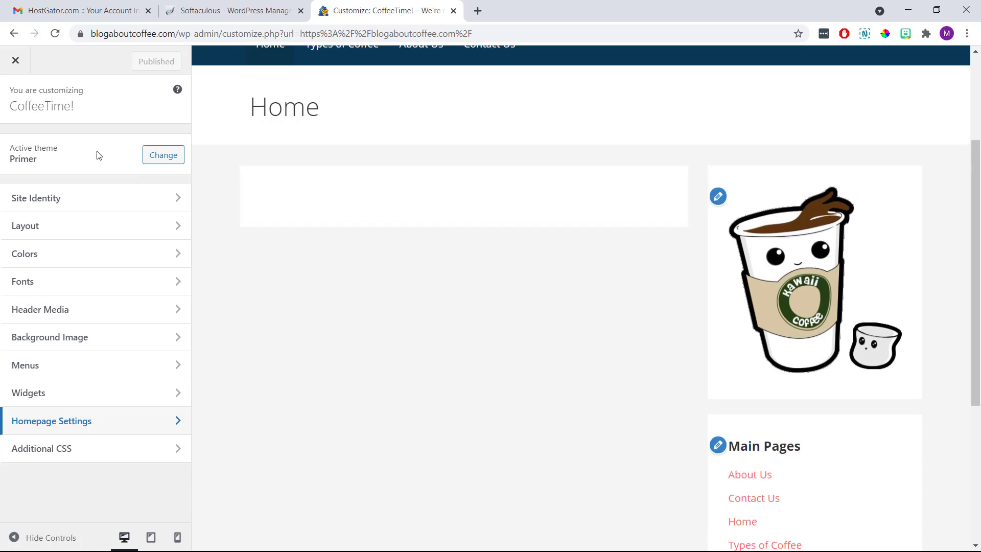
# Leave the Customizer, navigate to the Home page and open it in the block editor.
pyautogui.click(17, 66)
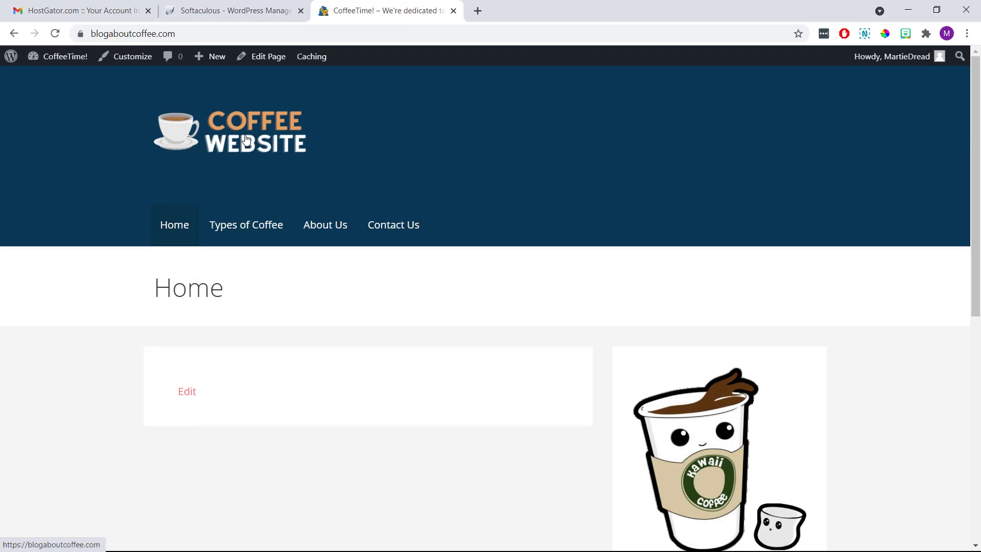
pyautogui.scroll(-8, 514, 208)
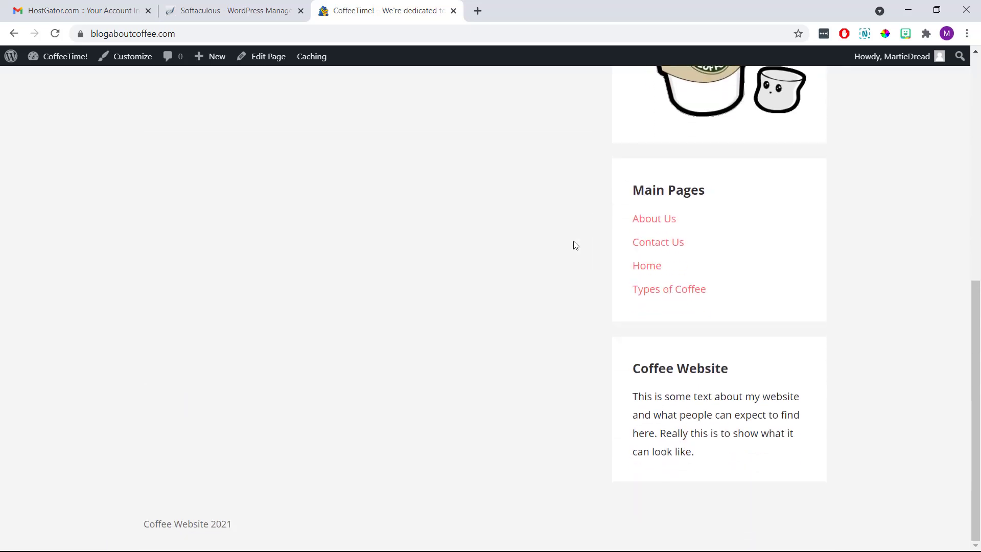
pyautogui.scroll(8, 576, 246)
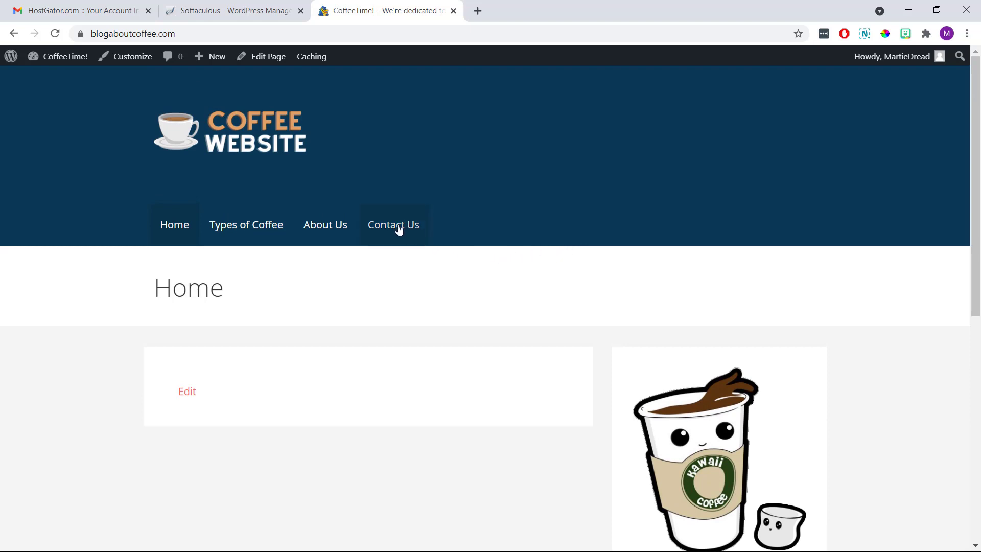
pyautogui.click(272, 228)
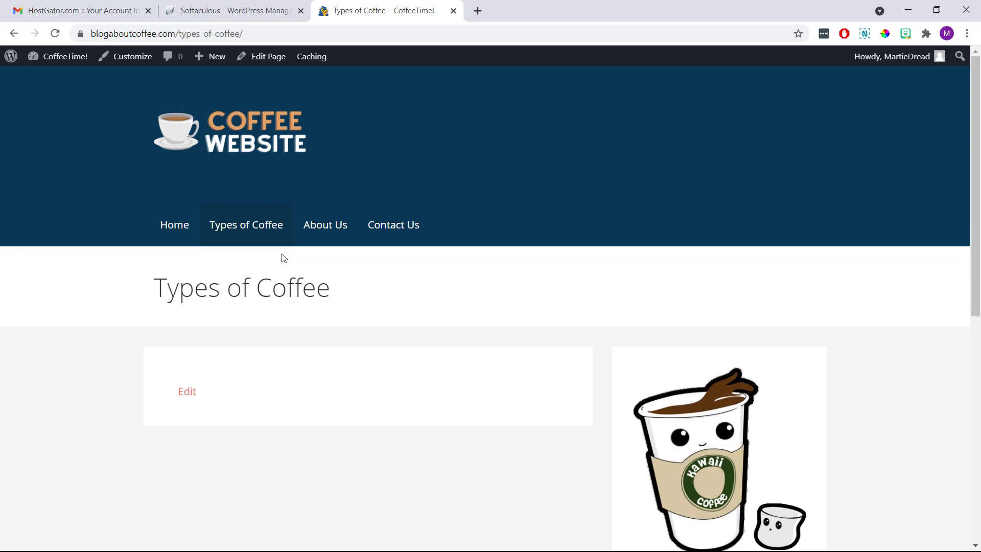
pyautogui.click(180, 240)
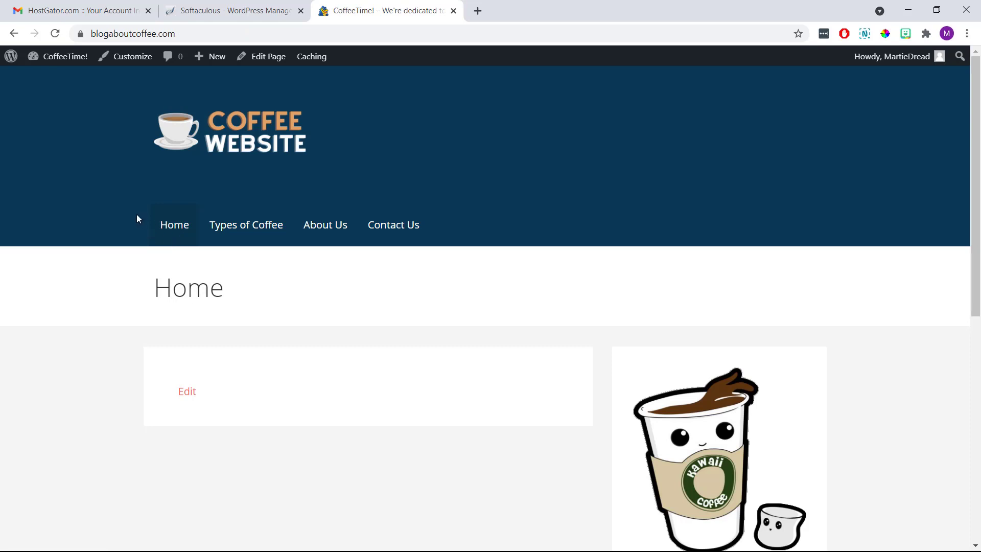
pyautogui.click(254, 59)
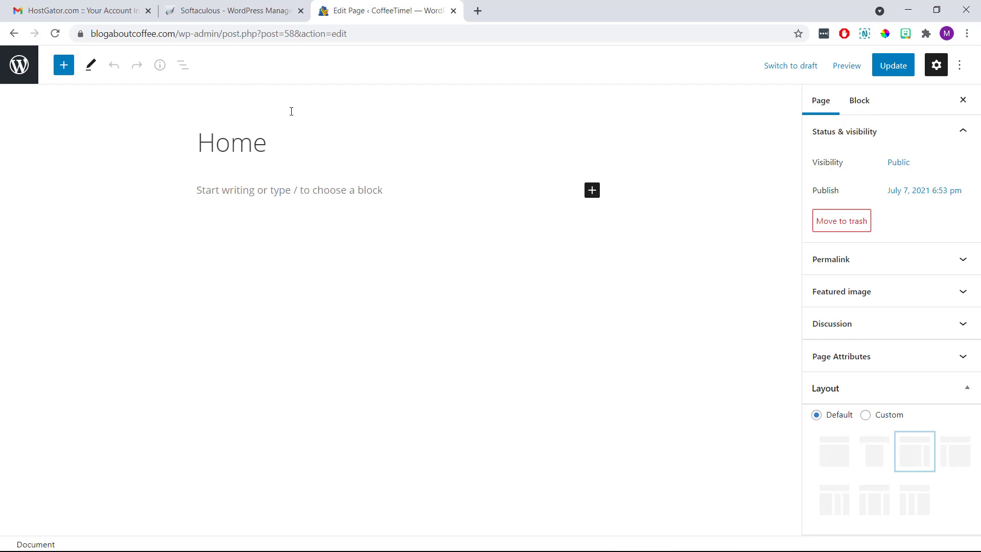
# Type the body text 'This is the main text I want on my page...' and copy it.
pyautogui.click(295, 141)
pyautogui.click(275, 193)
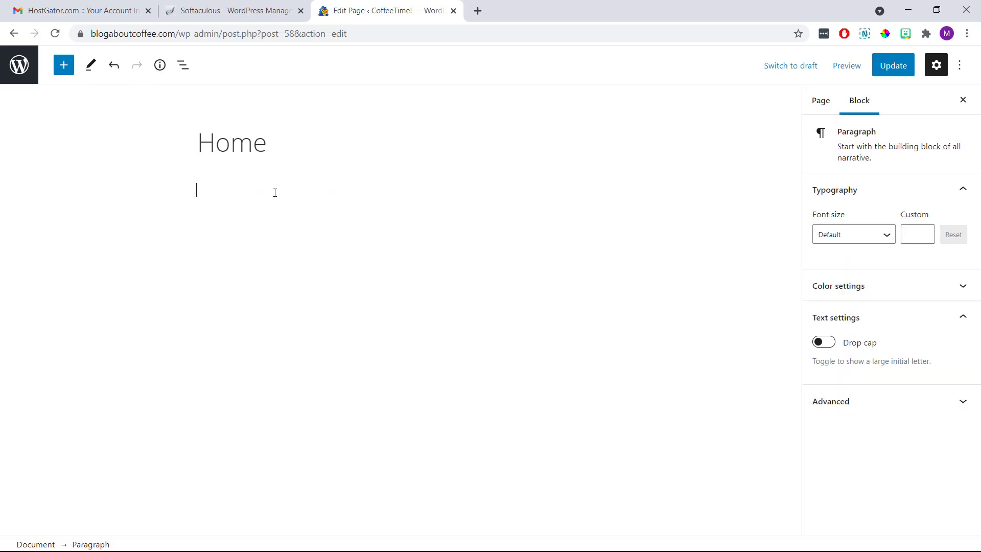
pyautogui.write('This is the main text I want on m')
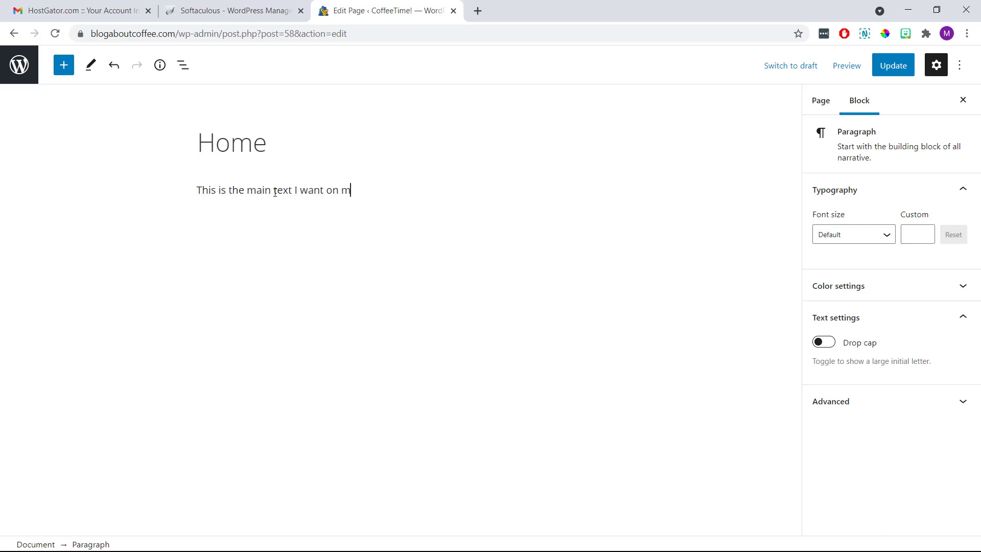
pyautogui.write('y page...')
pyautogui.tripleClick(275, 192)
pyautogui.rightClick(275, 194)
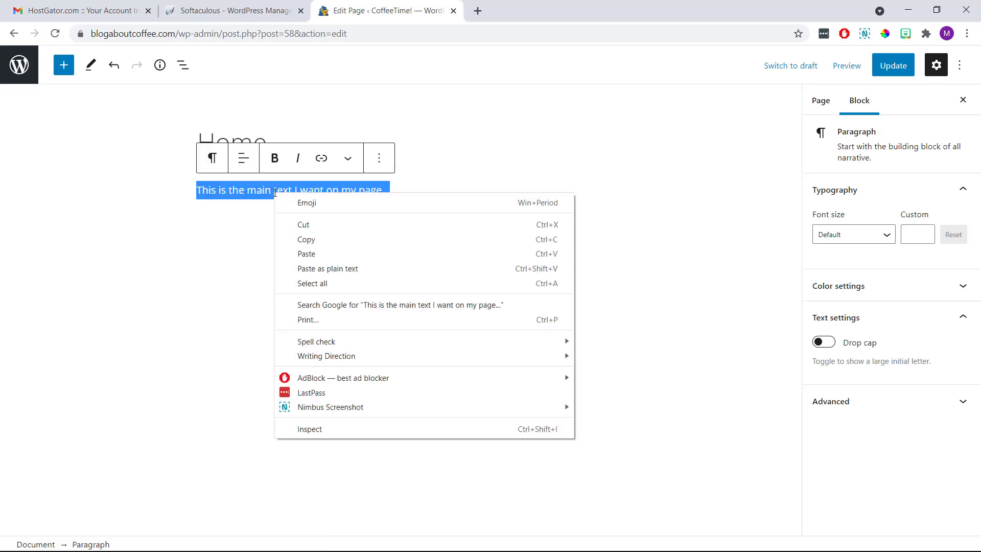
pyautogui.click(294, 240)
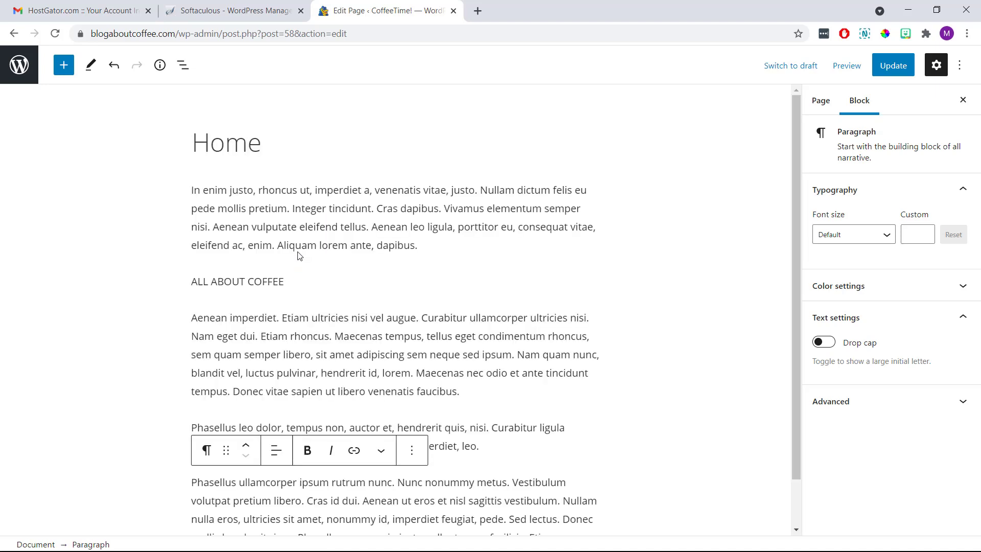
pyautogui.click(158, 248)
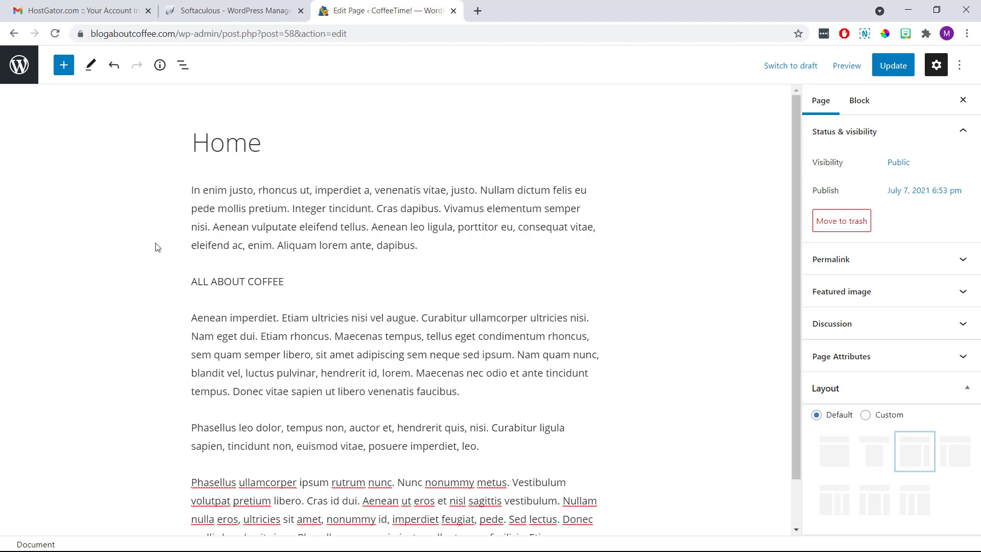
# Turn ALL ABOUT COFFEE into a heading and add an empty paragraph after 'faucibus.'.
pyautogui.click(236, 283)
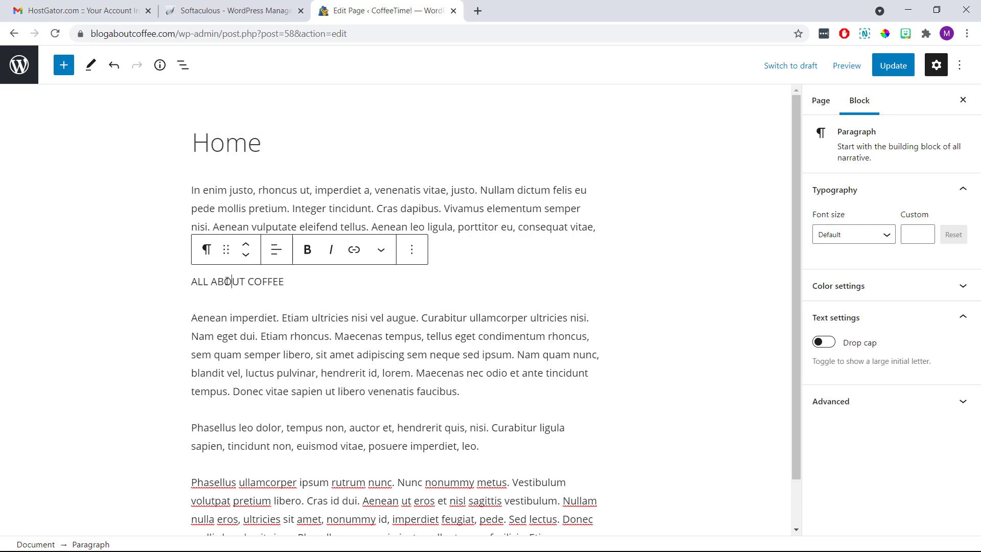
pyautogui.click(204, 250)
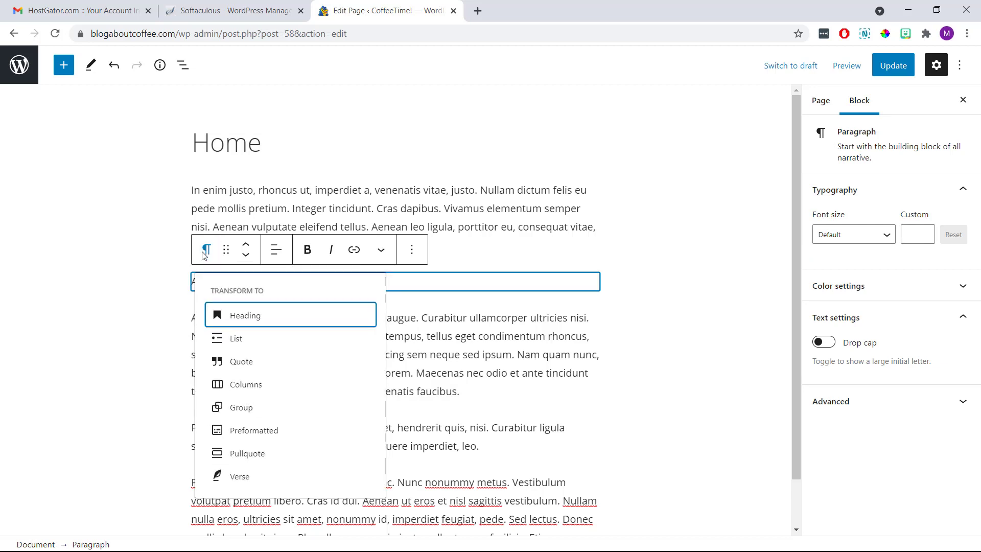
pyautogui.click(239, 316)
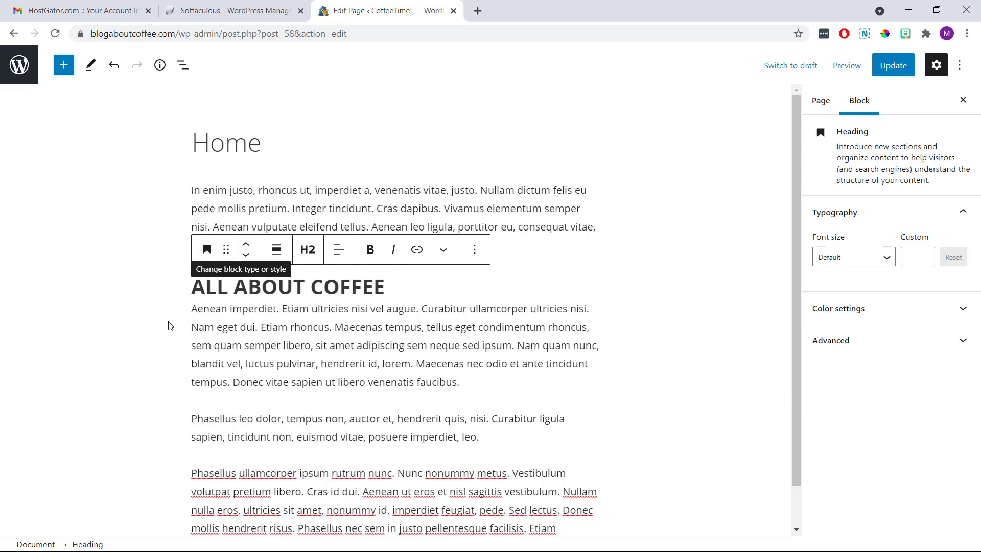
pyautogui.click(144, 317)
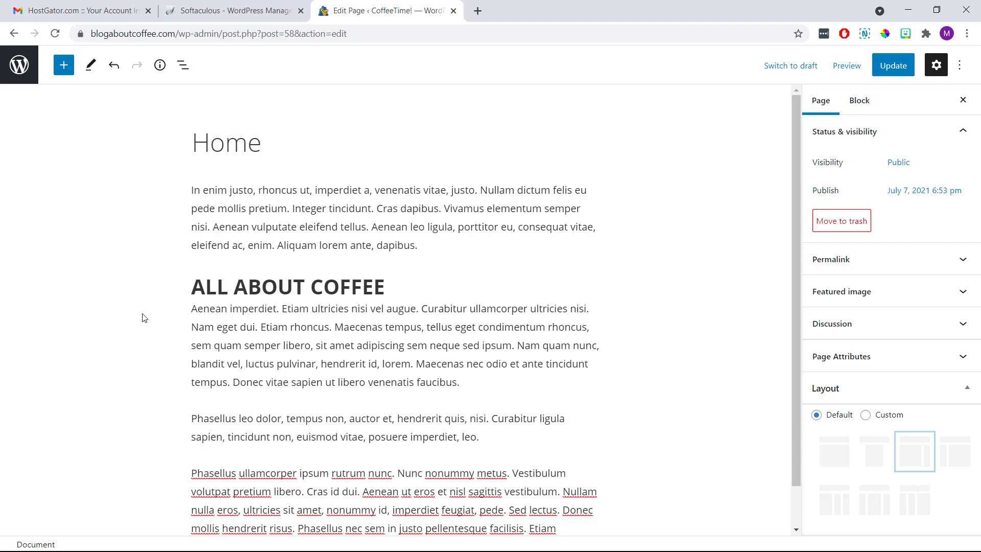
pyautogui.click(495, 385)
pyautogui.press('Return')
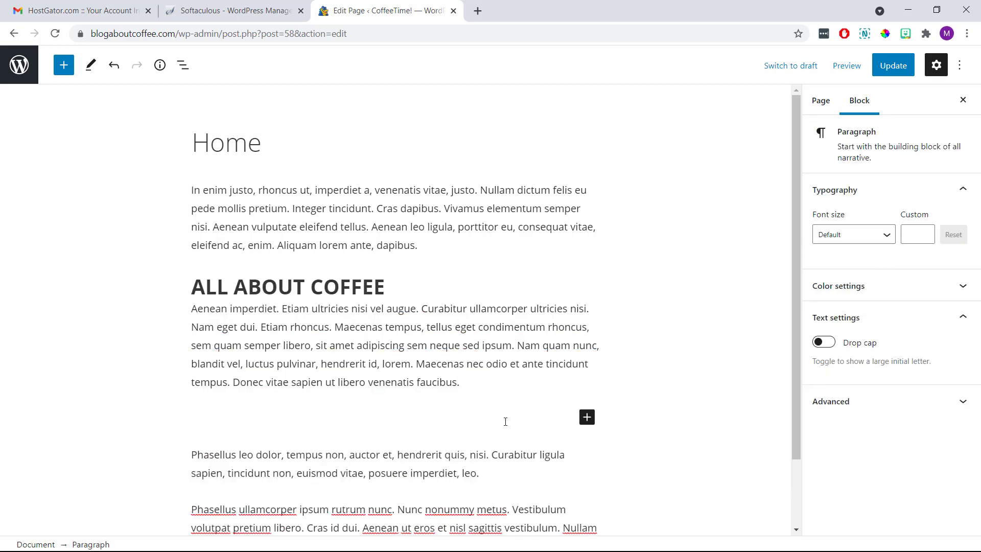
# Insert an Image block with the uploaded 'eXampleSite - Homepage Image' file.
pyautogui.click(587, 417)
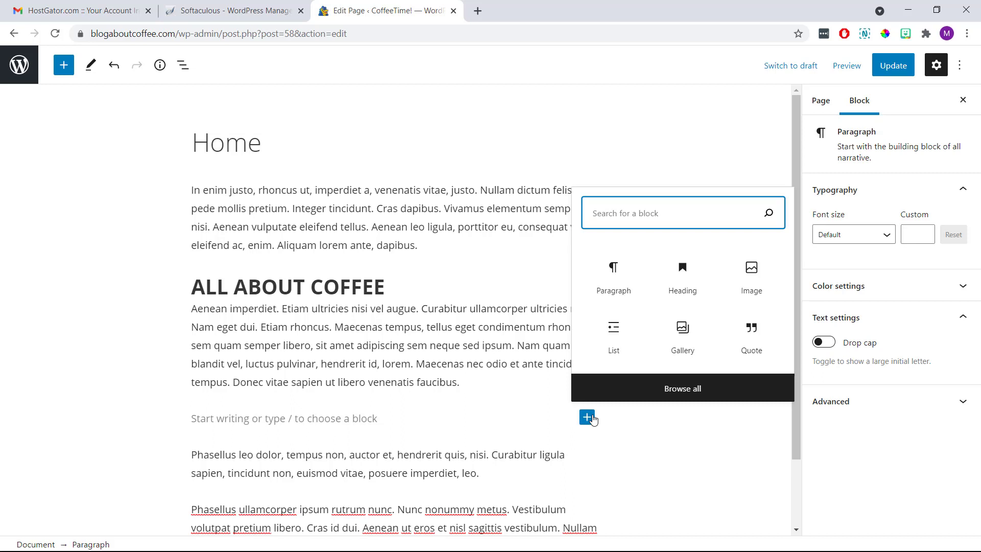
pyautogui.click(748, 285)
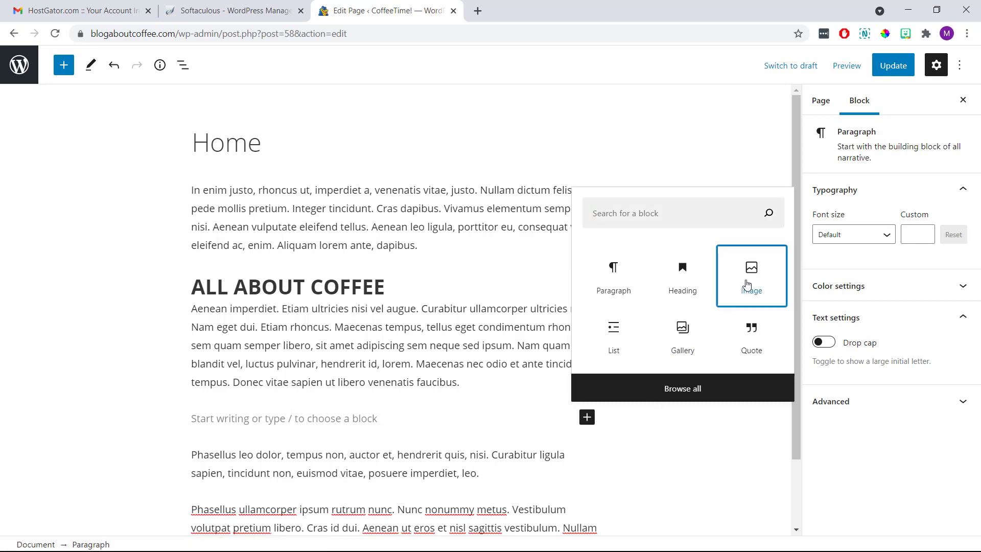
pyautogui.click(747, 285)
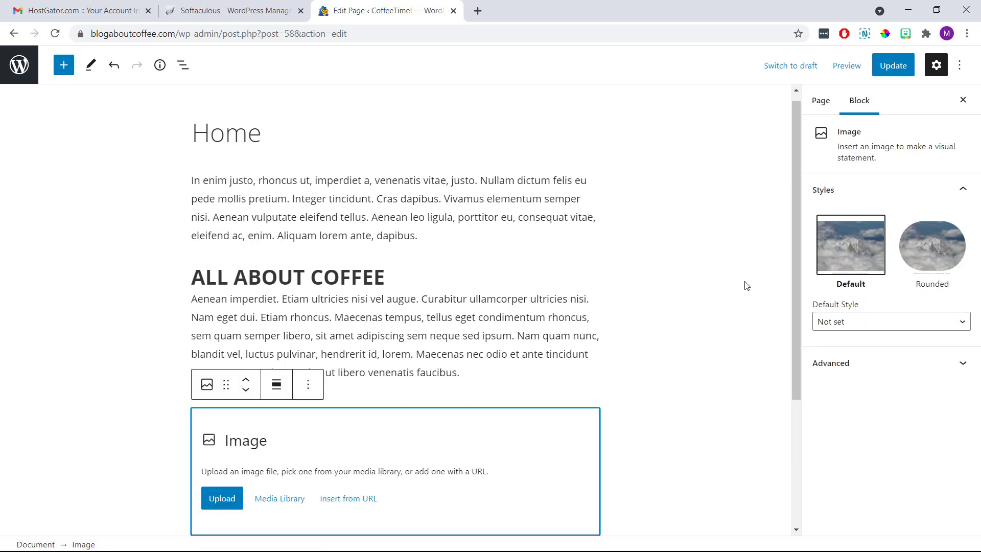
pyautogui.scroll(-3, 747, 285)
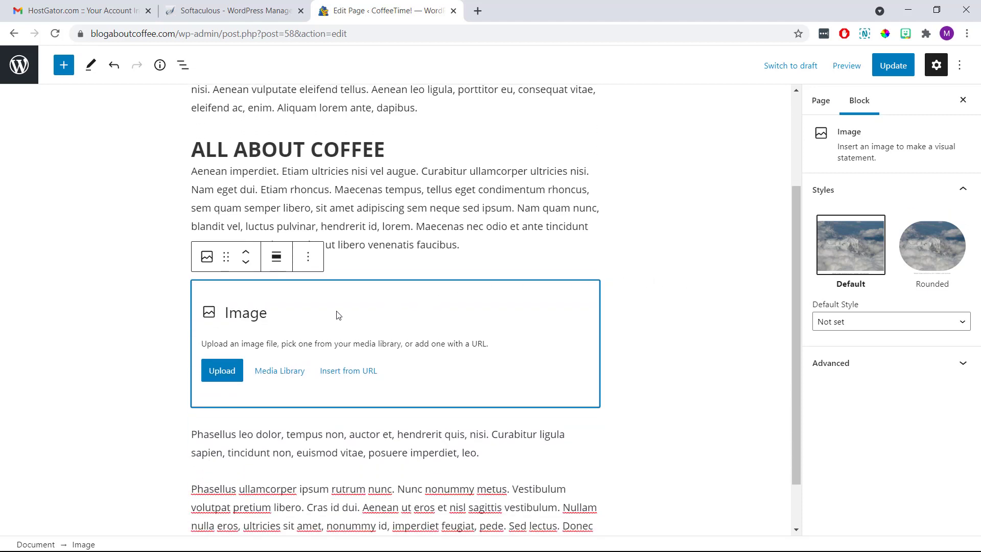
pyautogui.click(230, 376)
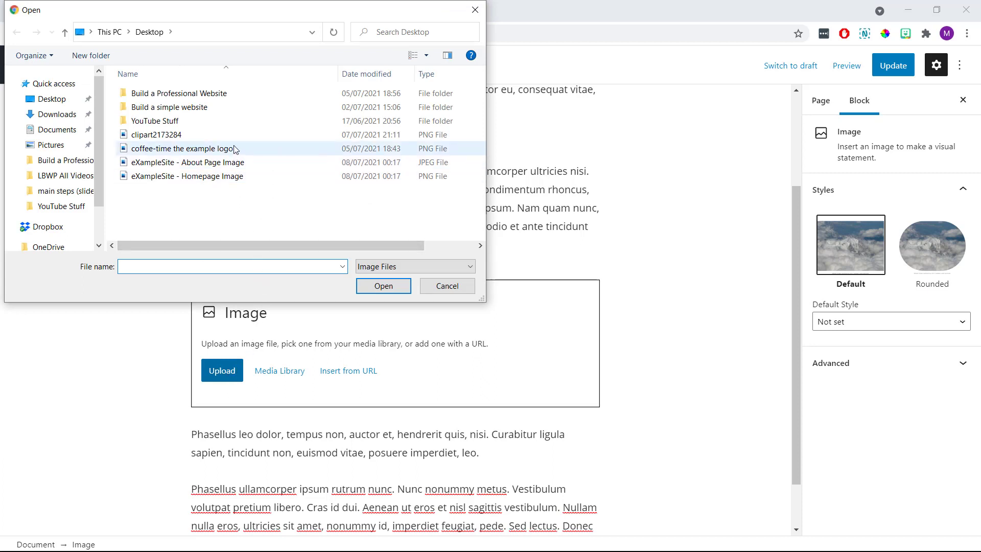
pyautogui.click(228, 177)
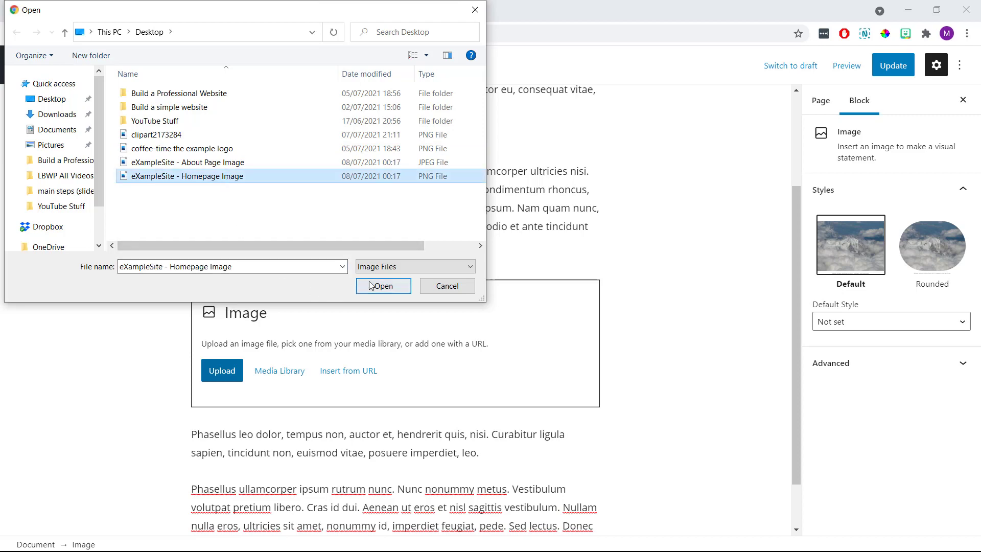
pyautogui.click(372, 285)
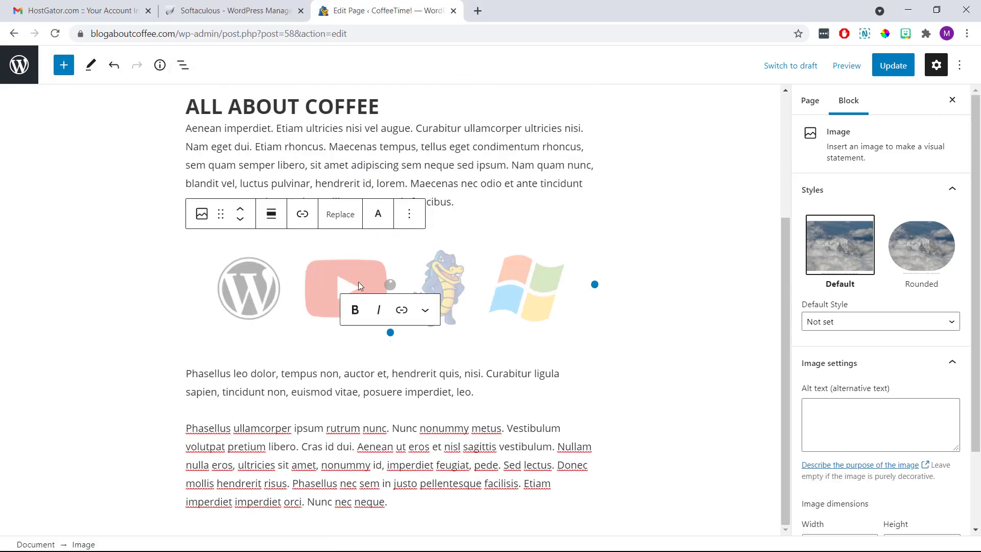
pyautogui.click(137, 310)
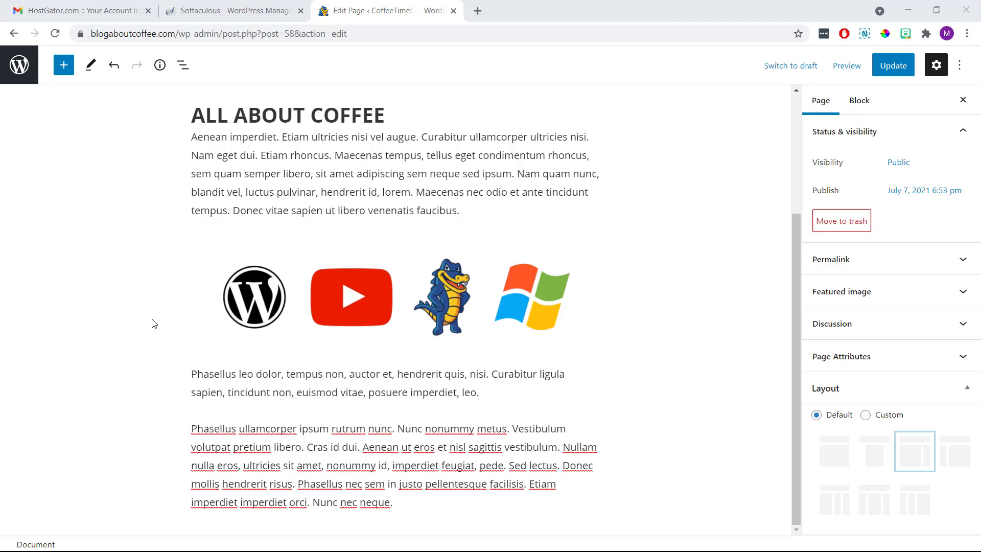
# Preview the Home page in a new tab and scroll through it.
pyautogui.click(852, 71)
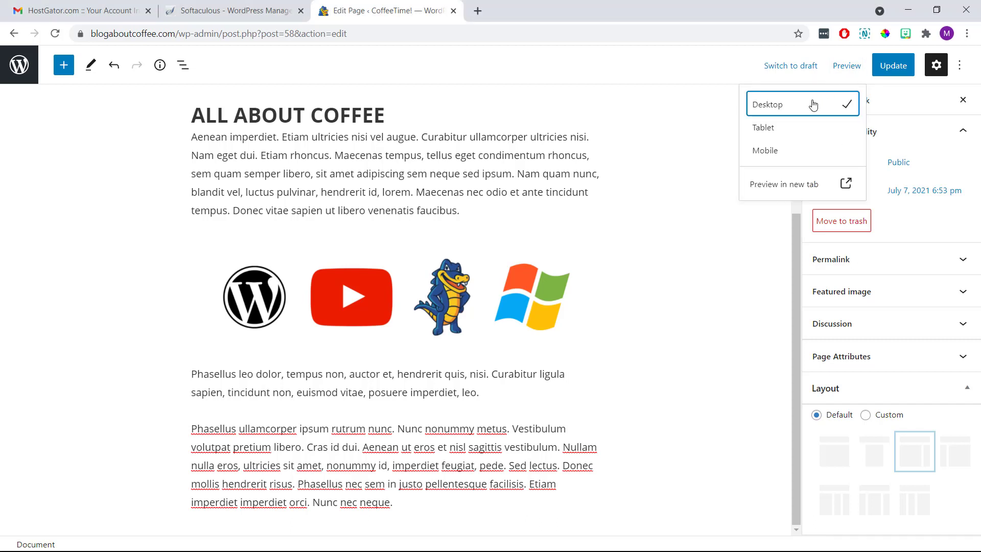
pyautogui.click(786, 187)
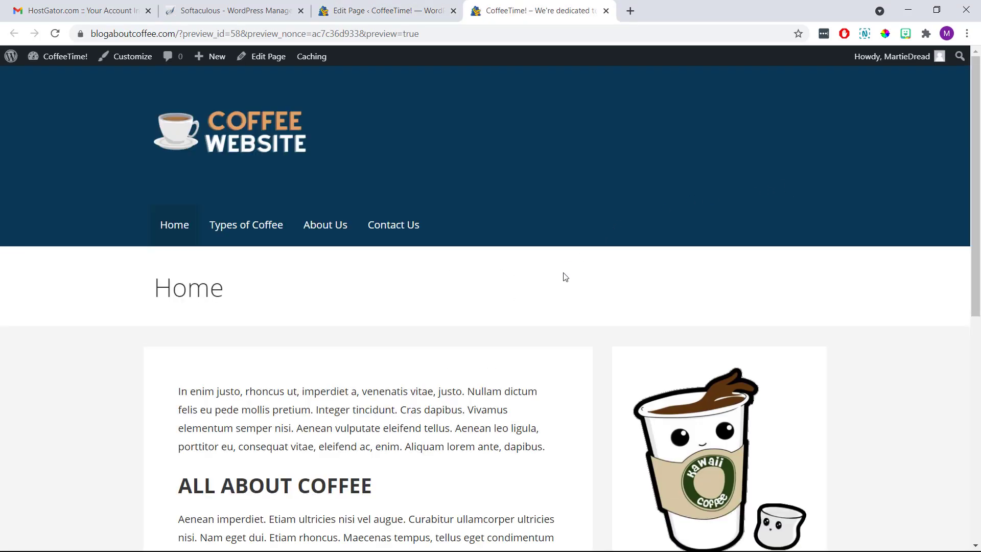
pyautogui.scroll(-4, 562, 277)
pyautogui.scroll(-5, 563, 278)
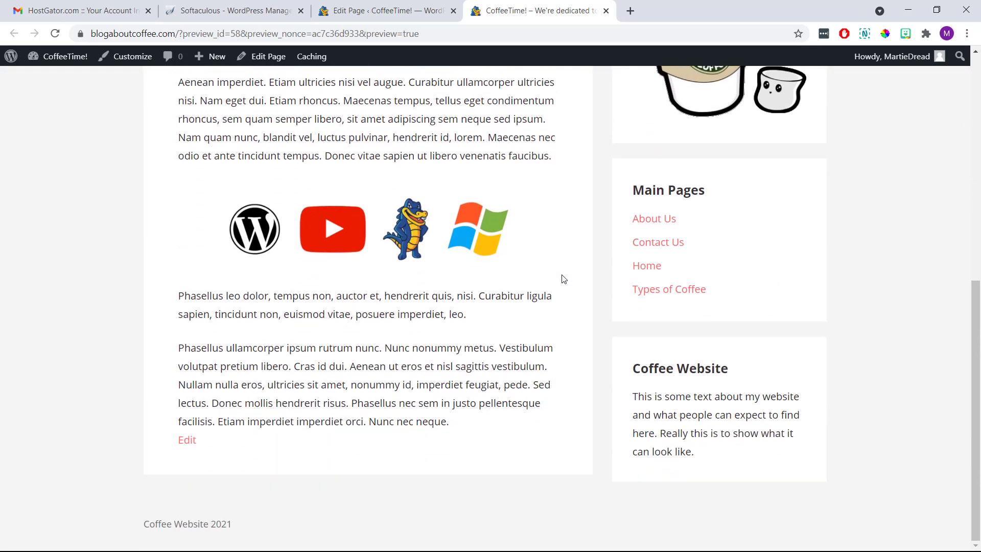
pyautogui.scroll(5, 563, 278)
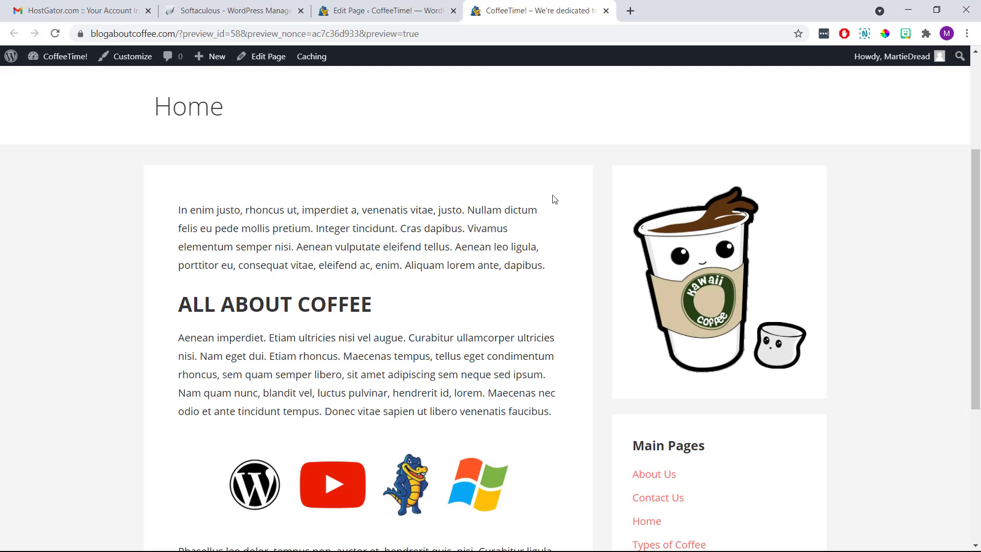
pyautogui.click(605, 10)
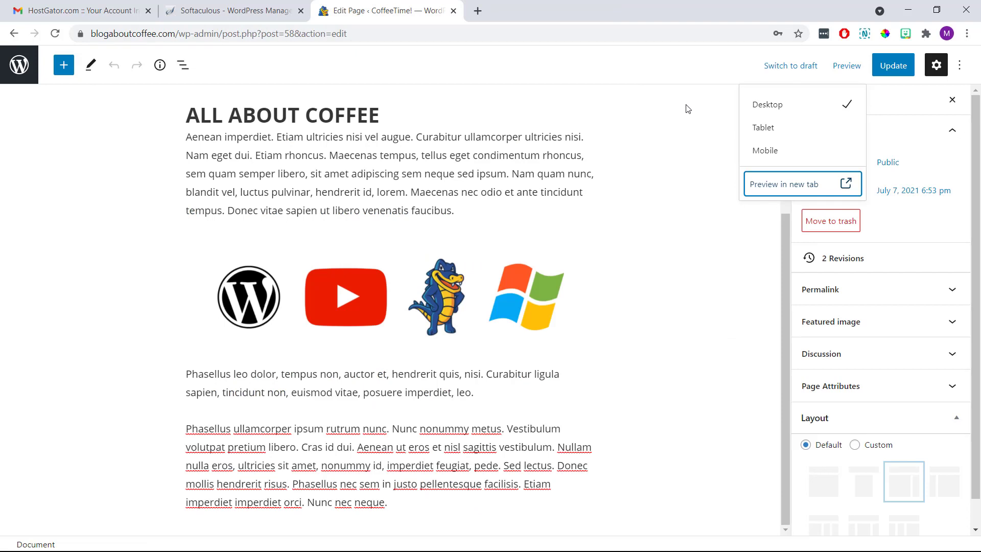
# Save the Home page and scroll through the live version to the footer and back.
pyautogui.click(904, 67)
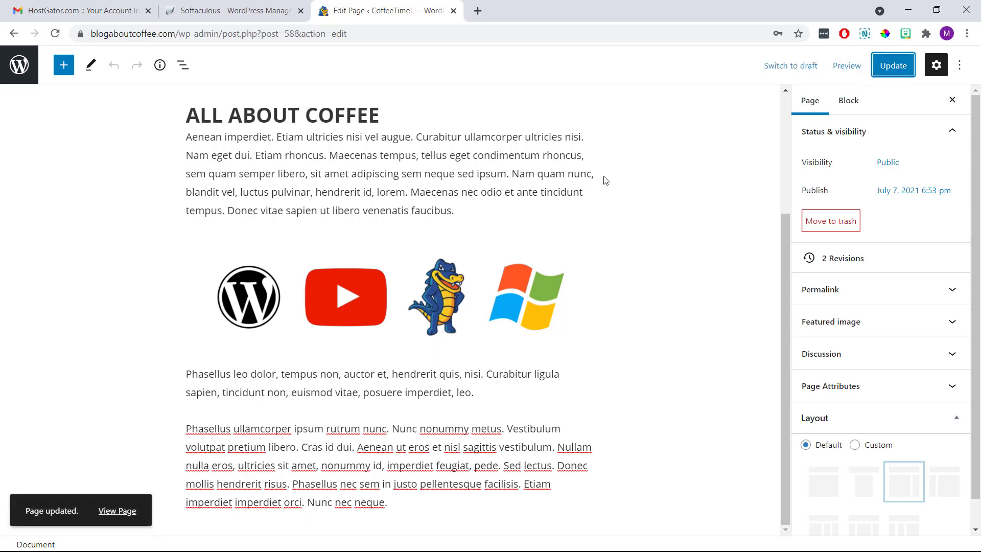
pyautogui.click(124, 511)
pyautogui.scroll(-4, 124, 515)
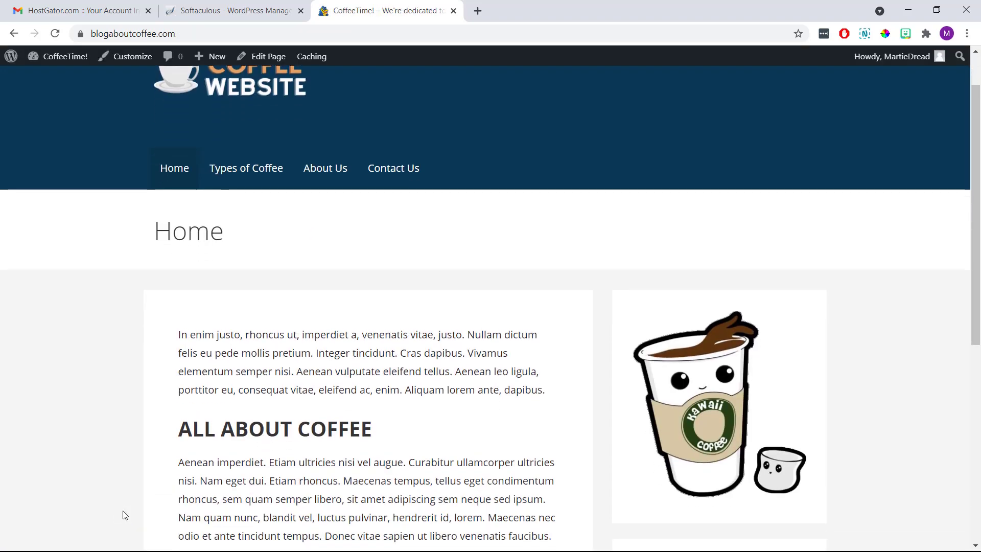
pyautogui.scroll(-4, 125, 515)
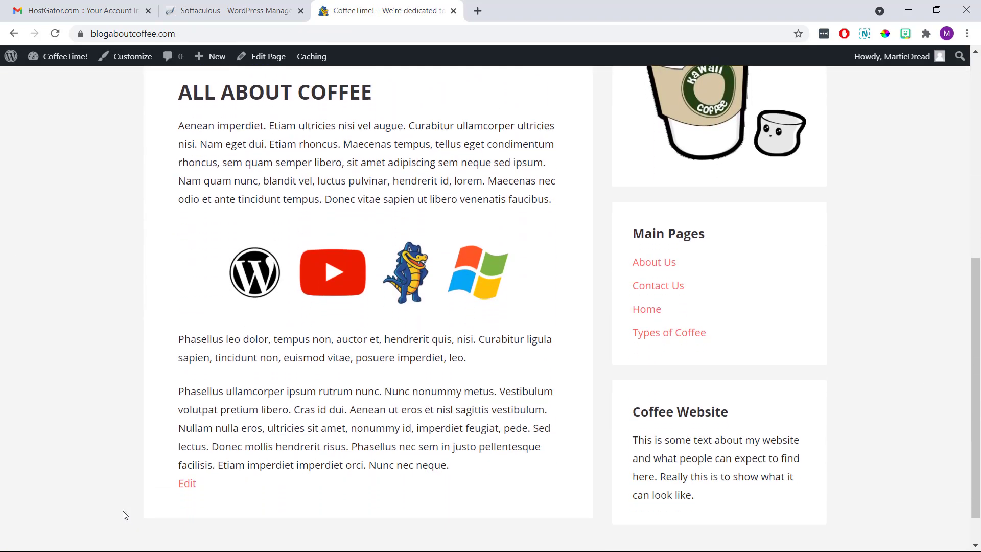
pyautogui.scroll(1, 124, 515)
pyautogui.scroll(7, 125, 515)
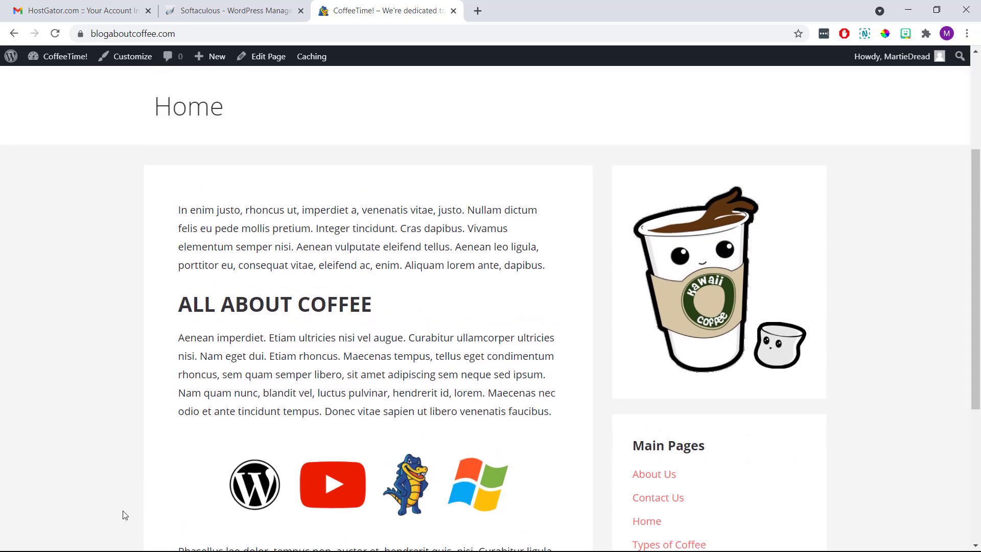
pyautogui.scroll(1, 124, 515)
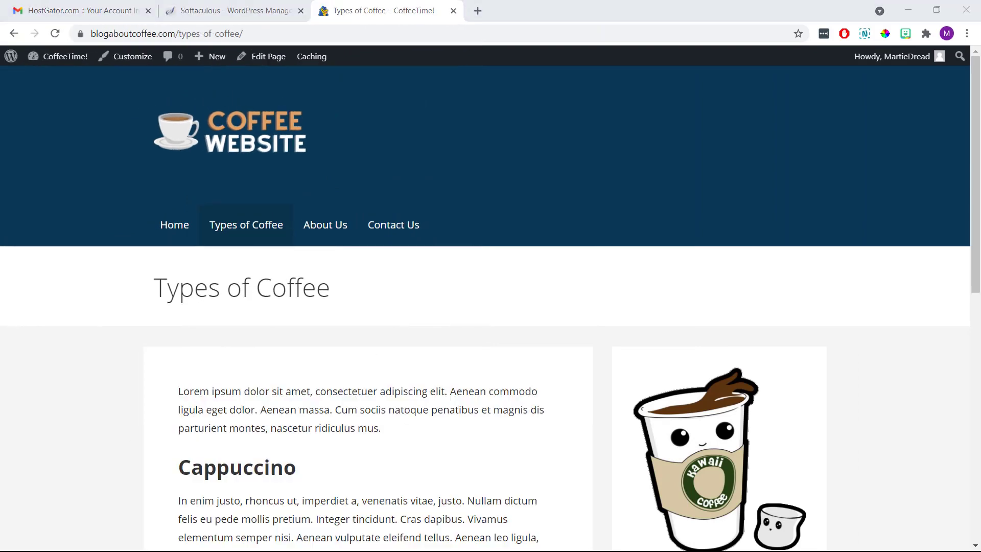
# Scroll up and down through the Types of Coffee, About Us and Contact Us pages.
pyautogui.scroll(-8, 491, 306)
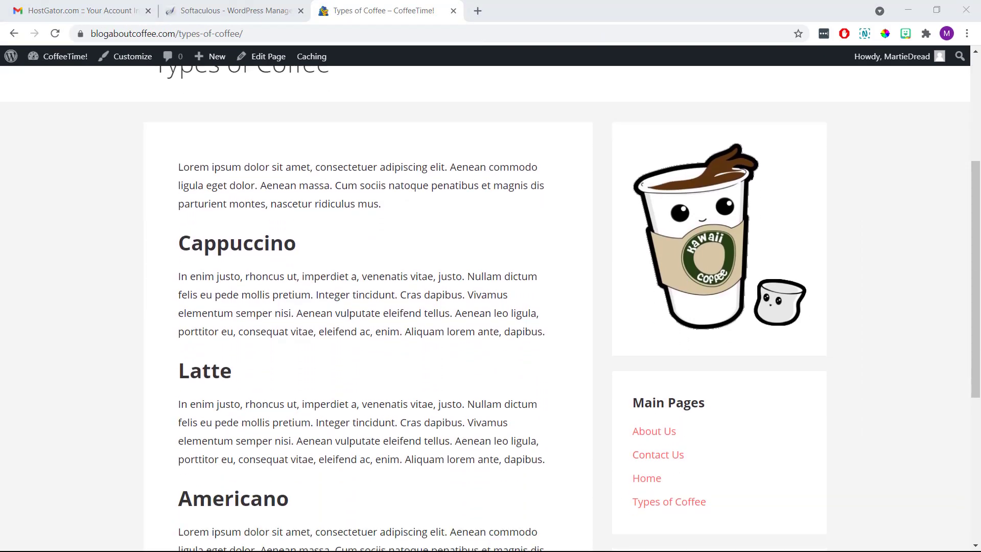
pyautogui.scroll(6, 490, 307)
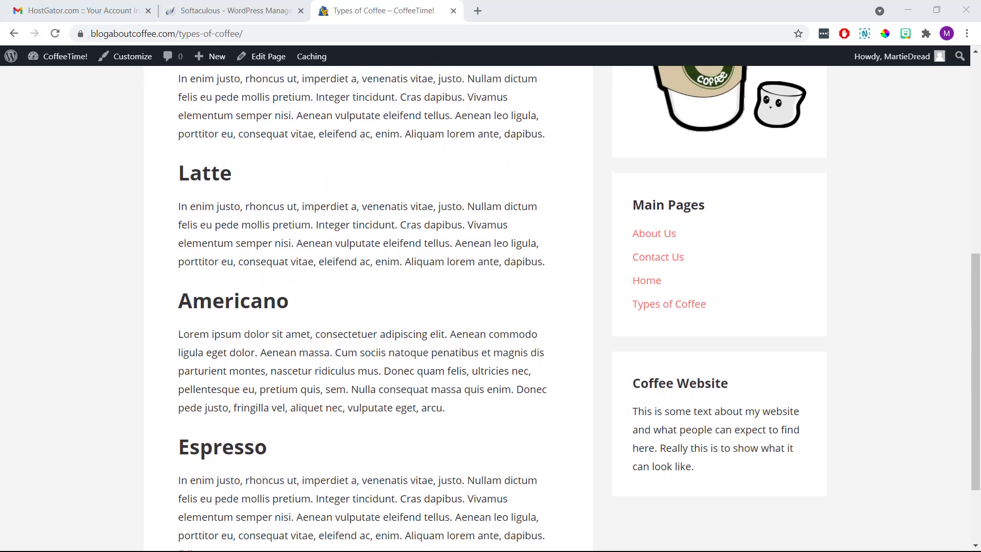
pyautogui.scroll(3, 490, 307)
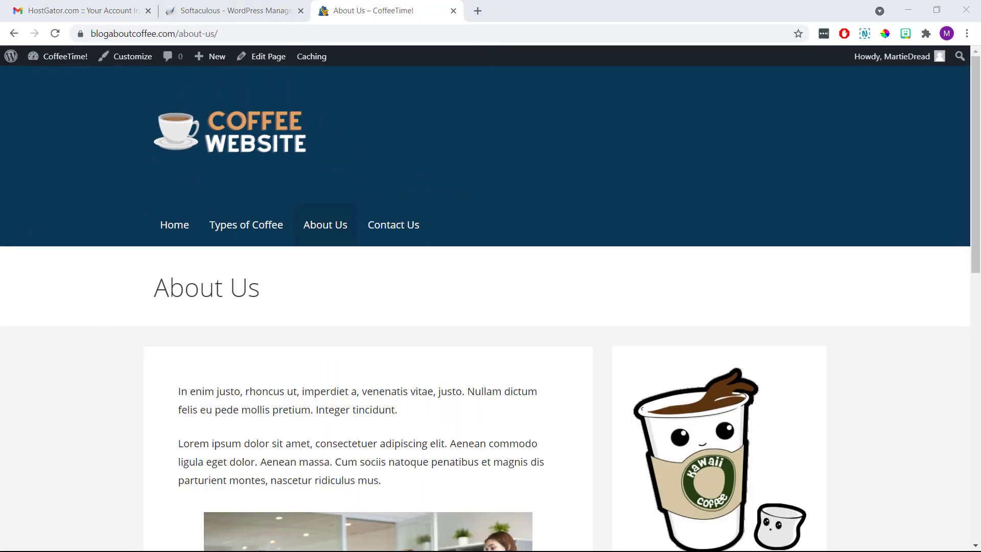
pyautogui.scroll(-10, 490, 307)
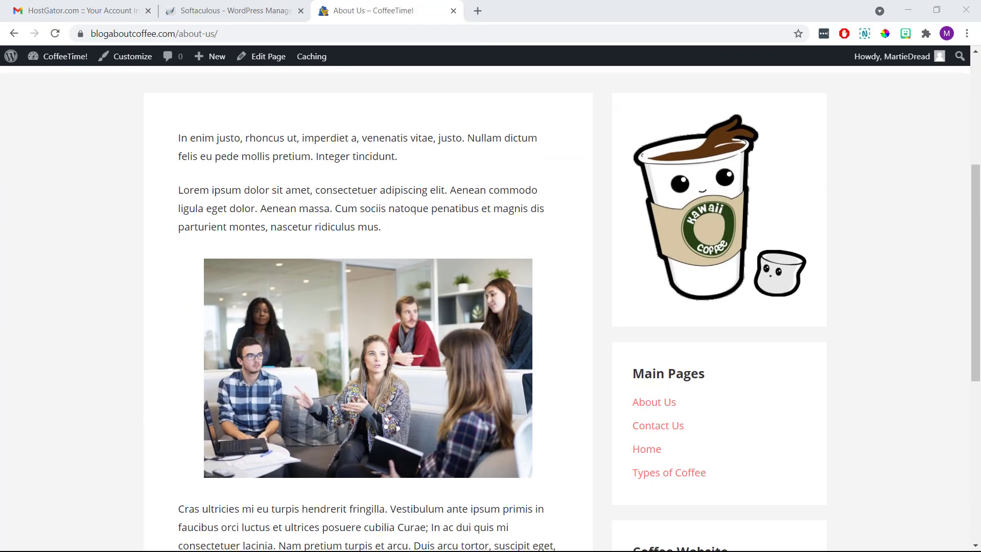
pyautogui.scroll(-1, 491, 307)
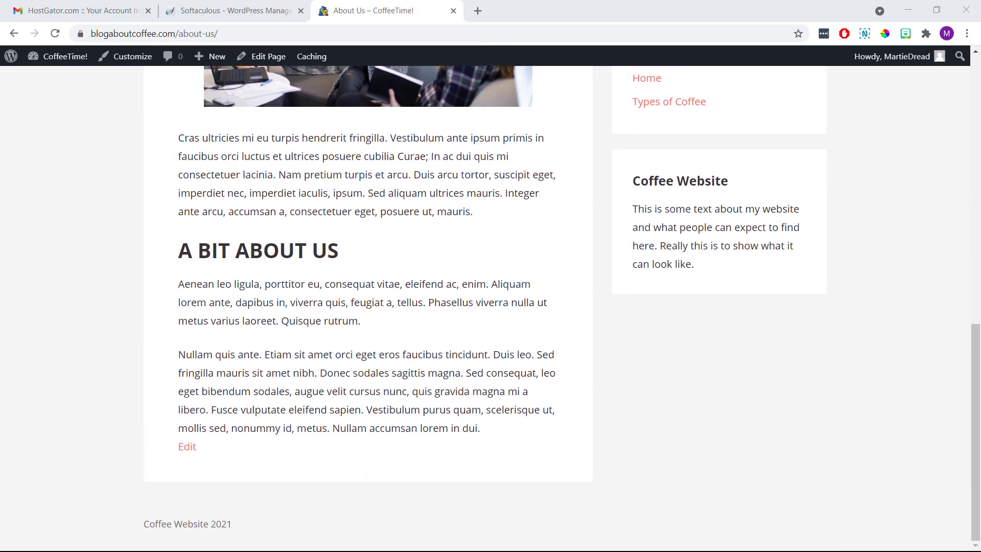
pyautogui.scroll(10, 490, 307)
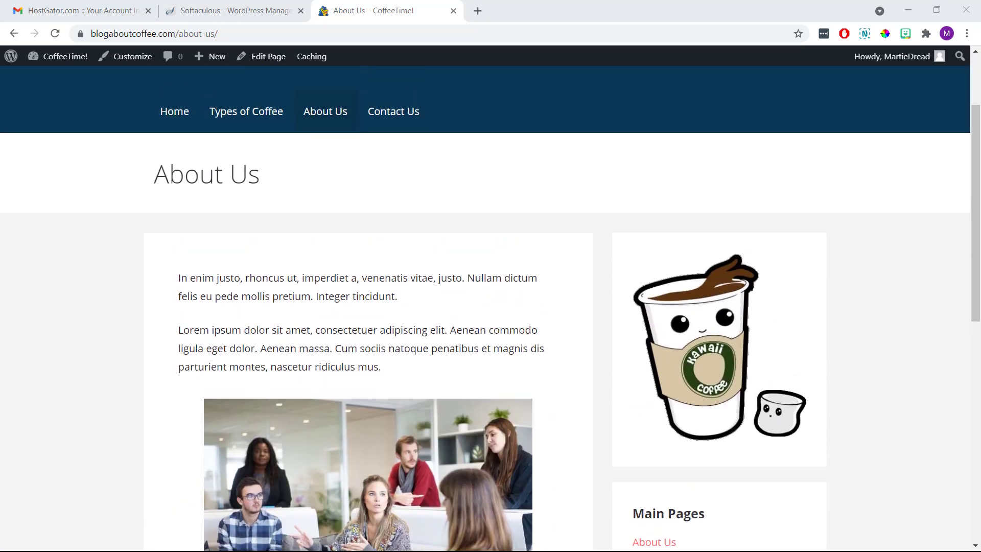
pyautogui.scroll(2, 491, 306)
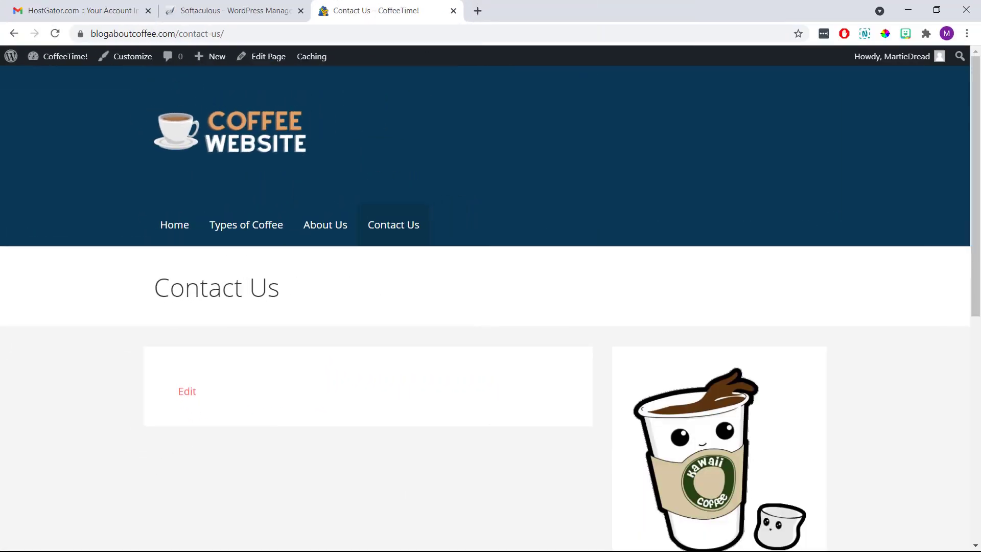
pyautogui.scroll(-4, 491, 307)
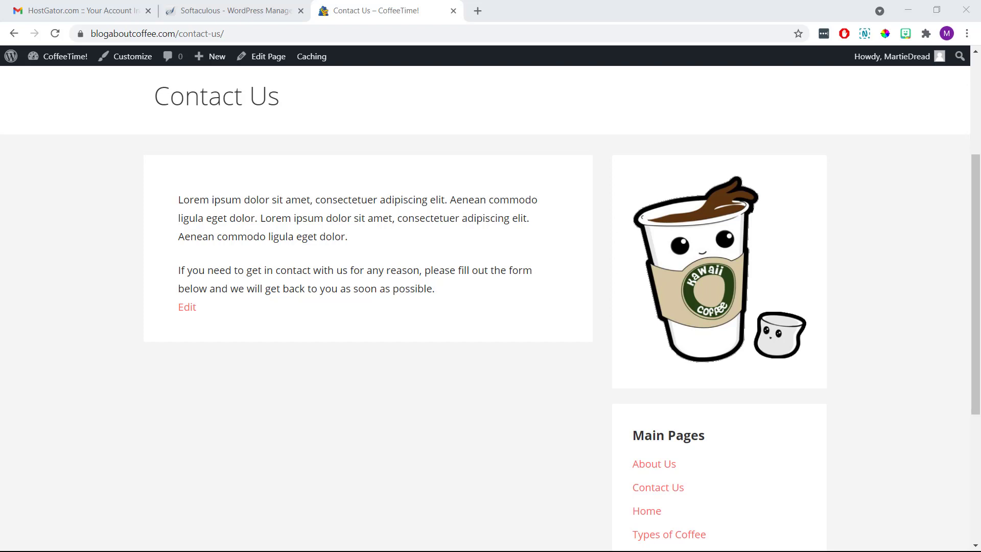
pyautogui.scroll(4, 76, 373)
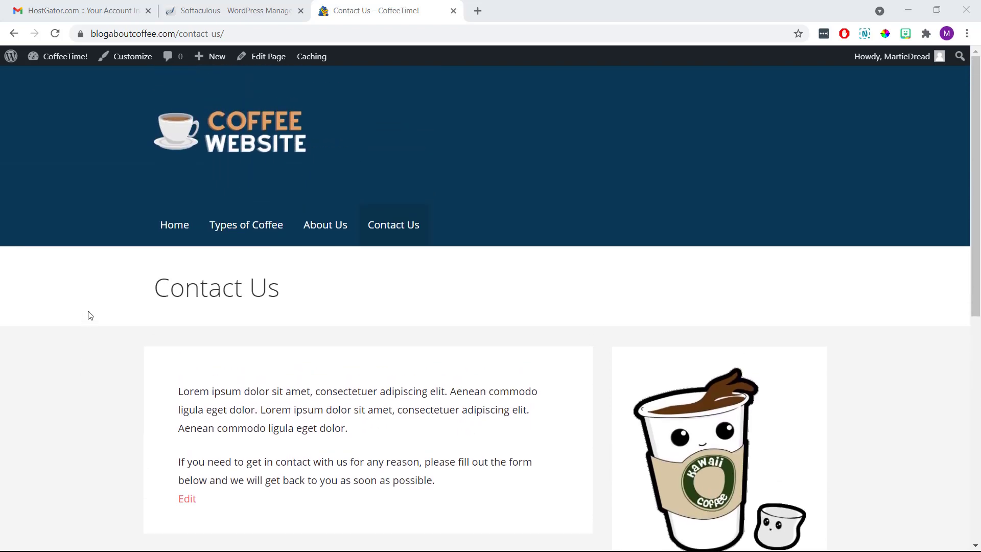
# Open the Customizer's Colors > Color Schemes settings and preview the Blush base scheme.
pyautogui.click(129, 58)
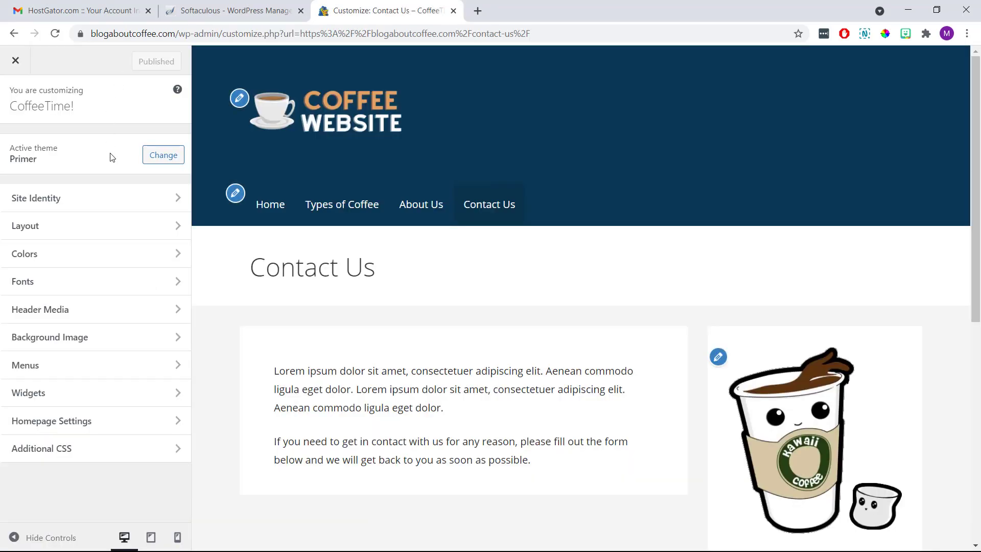
pyautogui.click(112, 259)
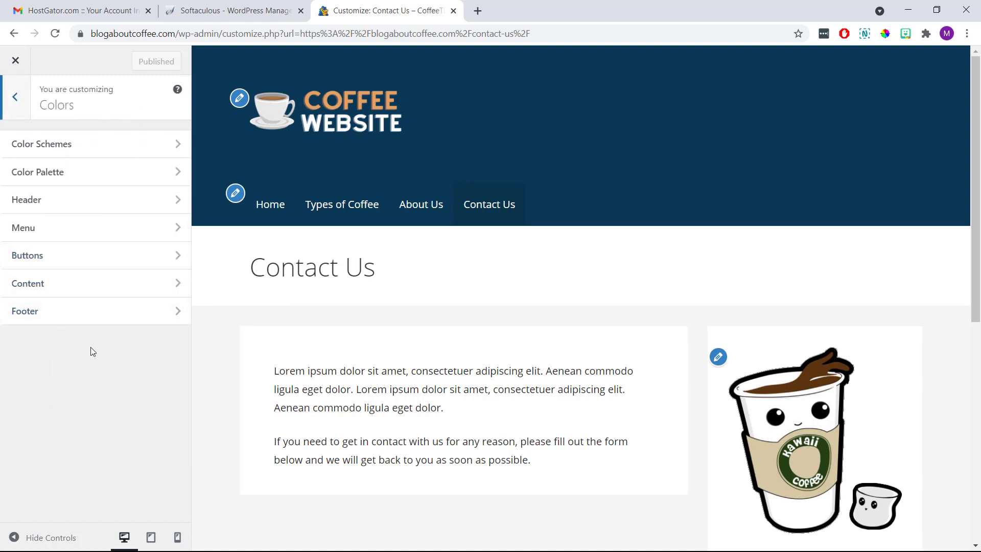
pyautogui.click(92, 155)
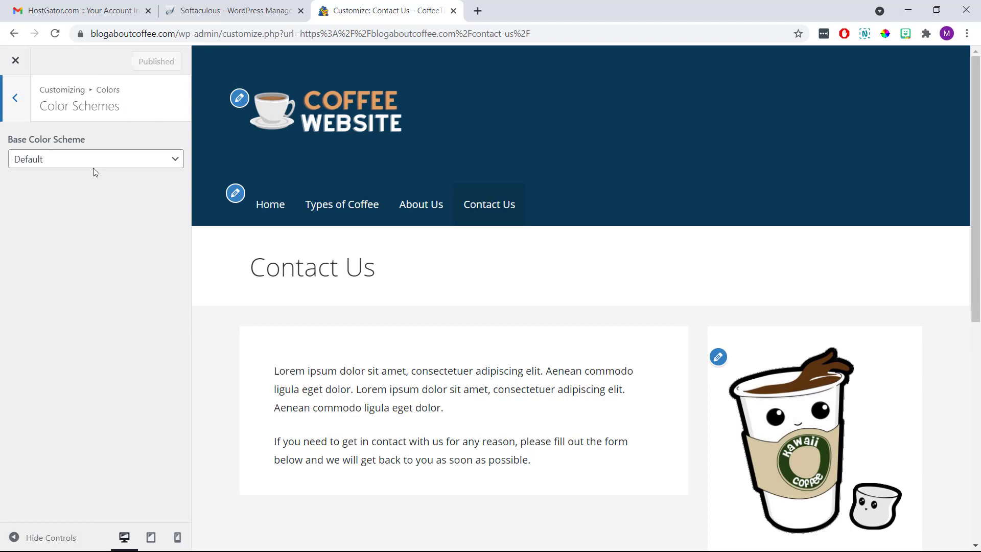
pyautogui.click(93, 168)
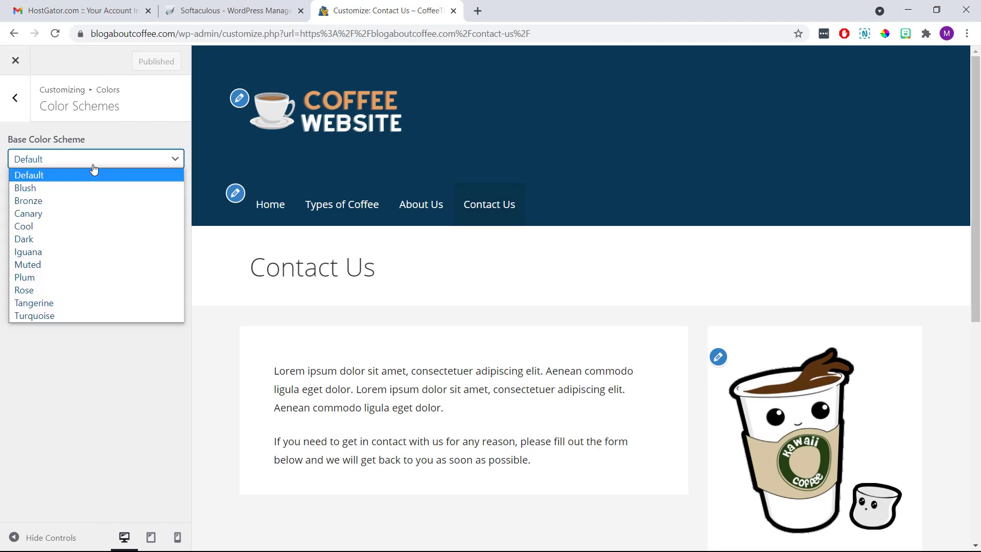
pyautogui.click(94, 188)
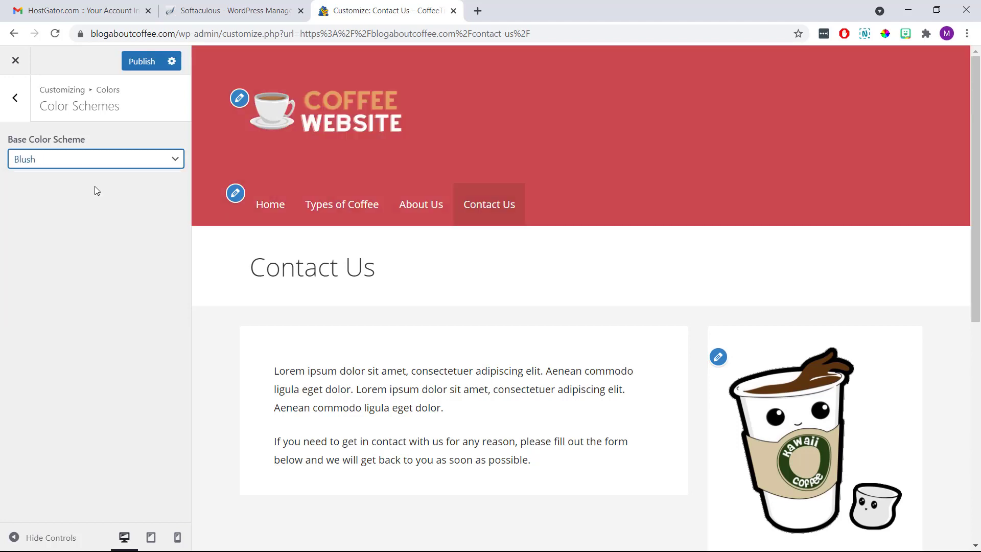
# Preview the Cool and Dark base schemes, then switch back to Default.
pyautogui.click(86, 167)
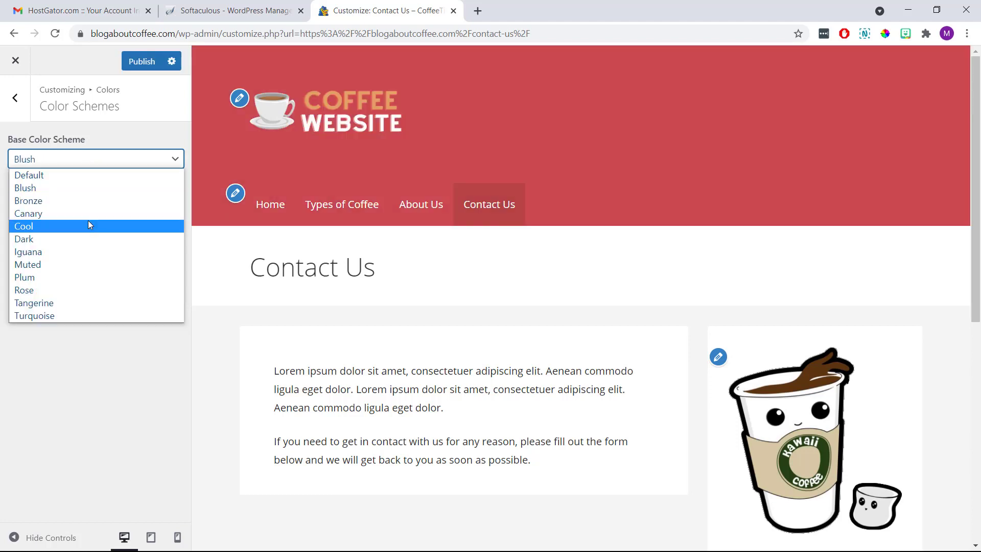
pyautogui.click(89, 223)
pyautogui.click(86, 165)
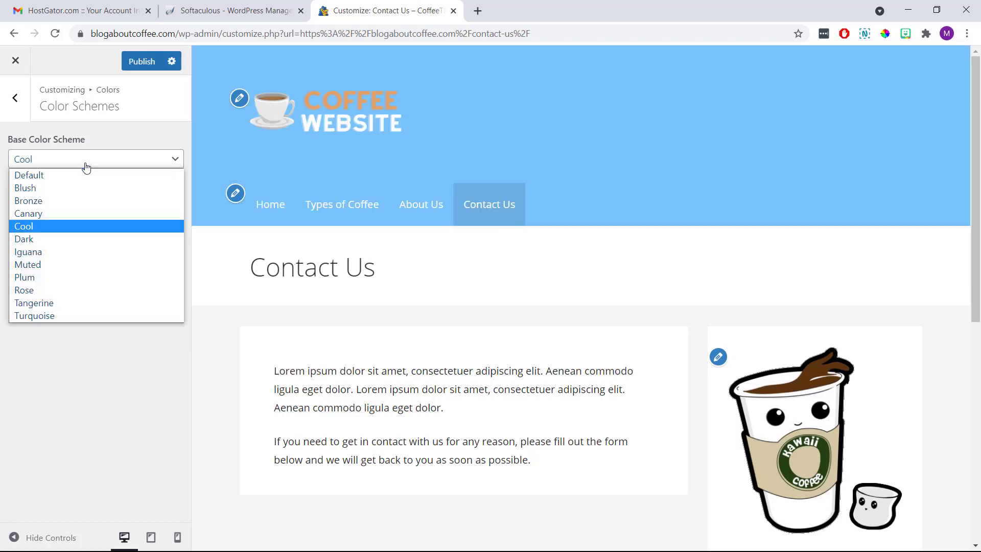
pyautogui.click(87, 238)
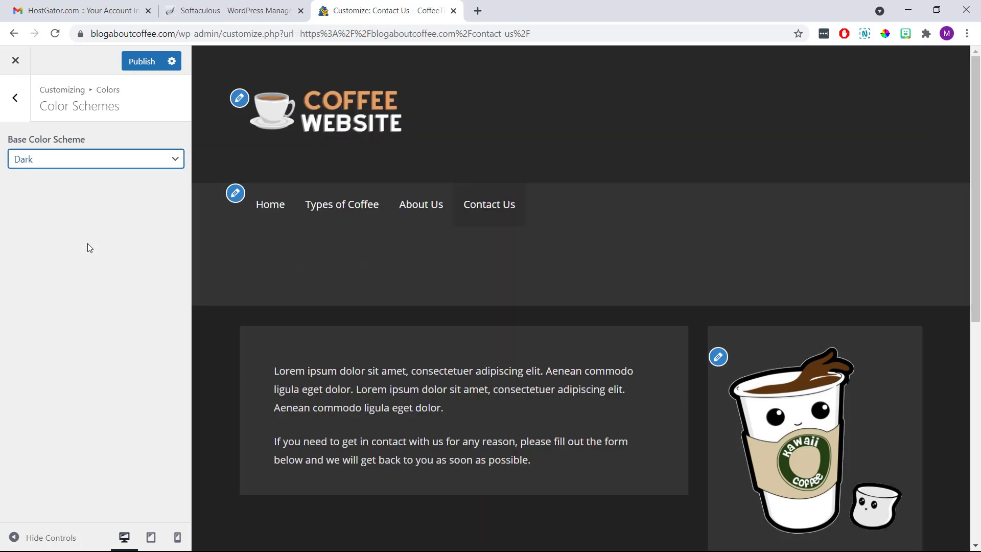
pyautogui.click(90, 161)
pyautogui.click(89, 175)
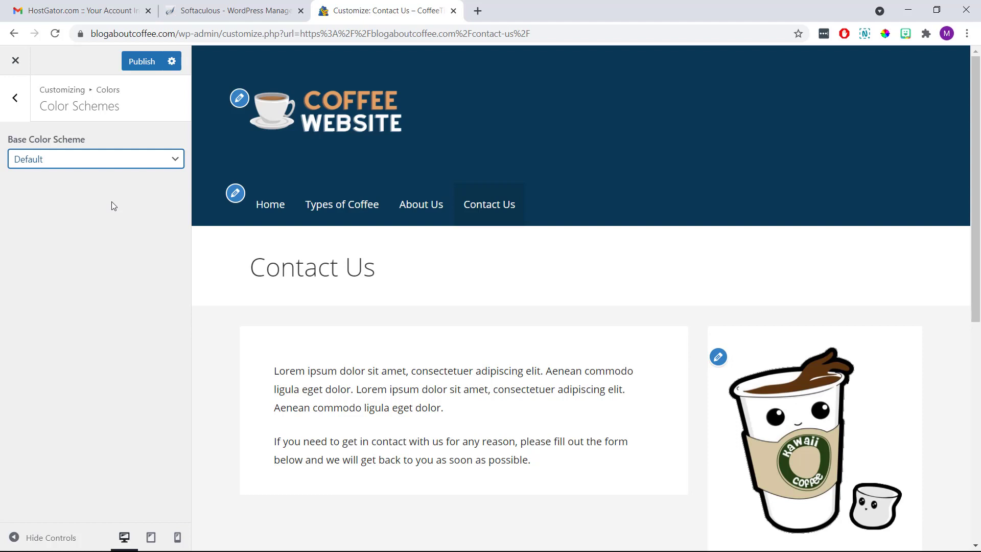
pyautogui.click(23, 105)
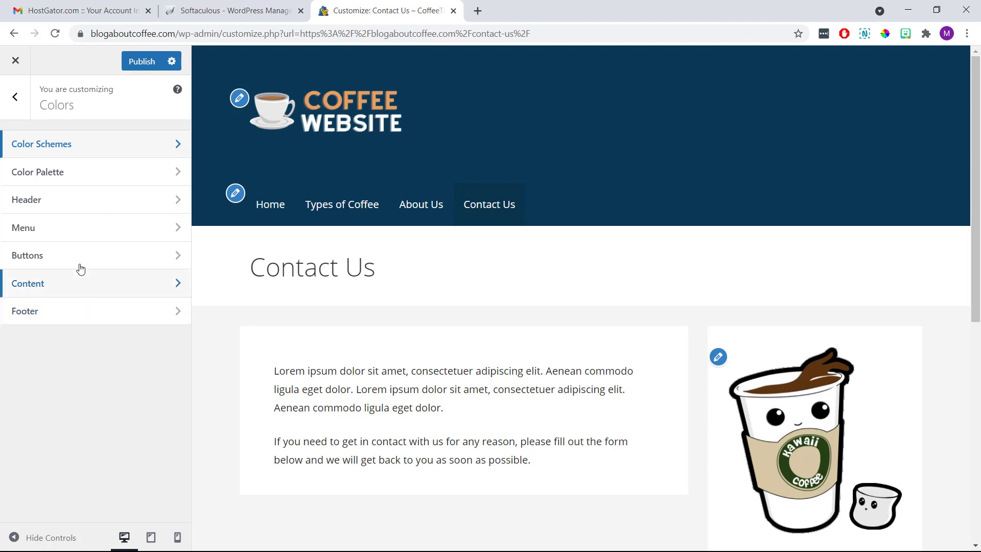
# Try Hero Background colours in Colors > Header, reset to default #0b3954, then publish.
pyautogui.click(105, 209)
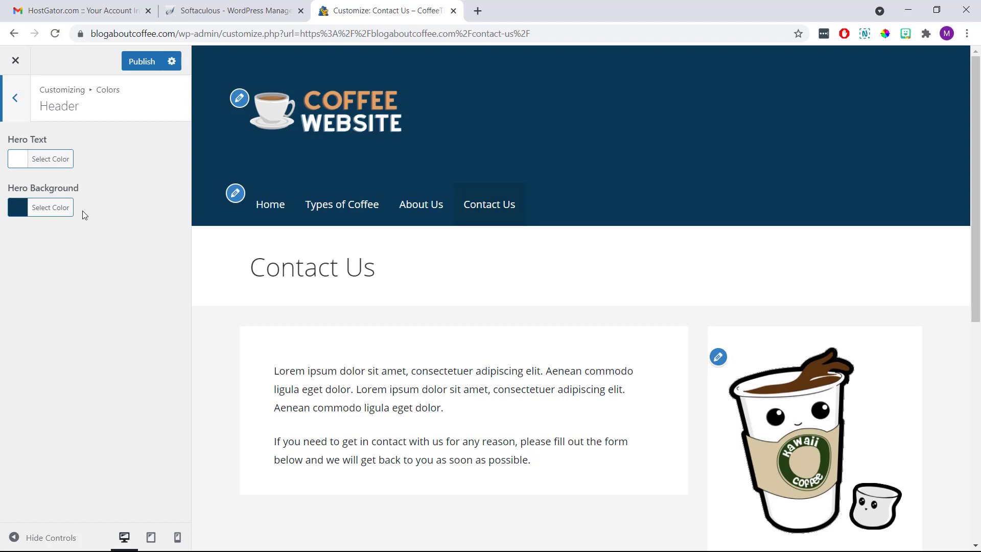
pyautogui.click(64, 211)
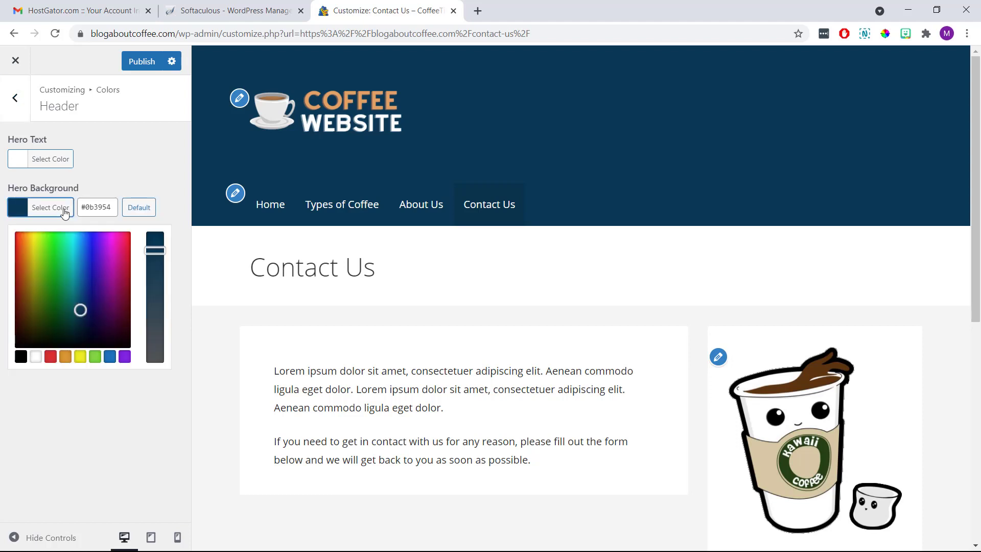
pyautogui.moveTo(50, 286); pyautogui.dragTo(101, 258)
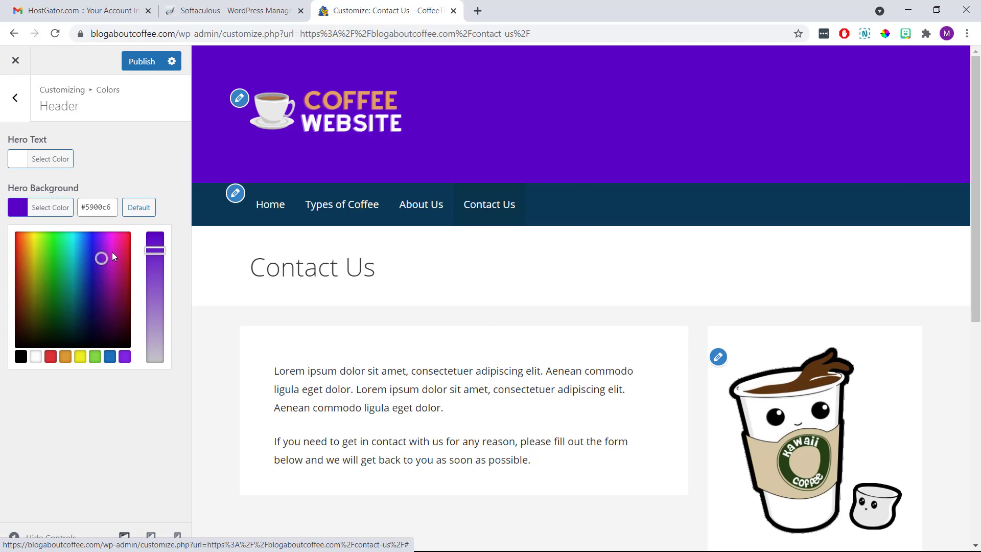
pyautogui.click(140, 213)
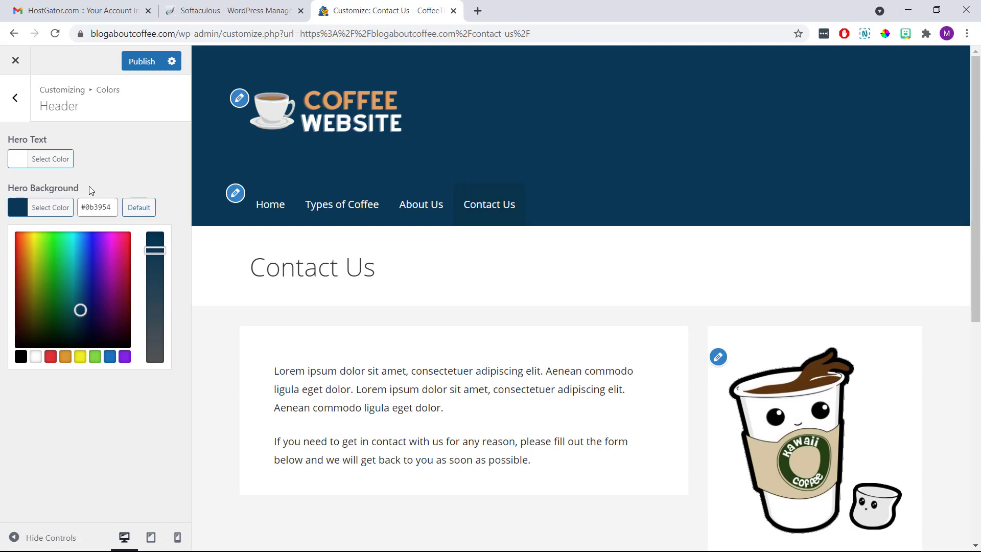
pyautogui.click(22, 108)
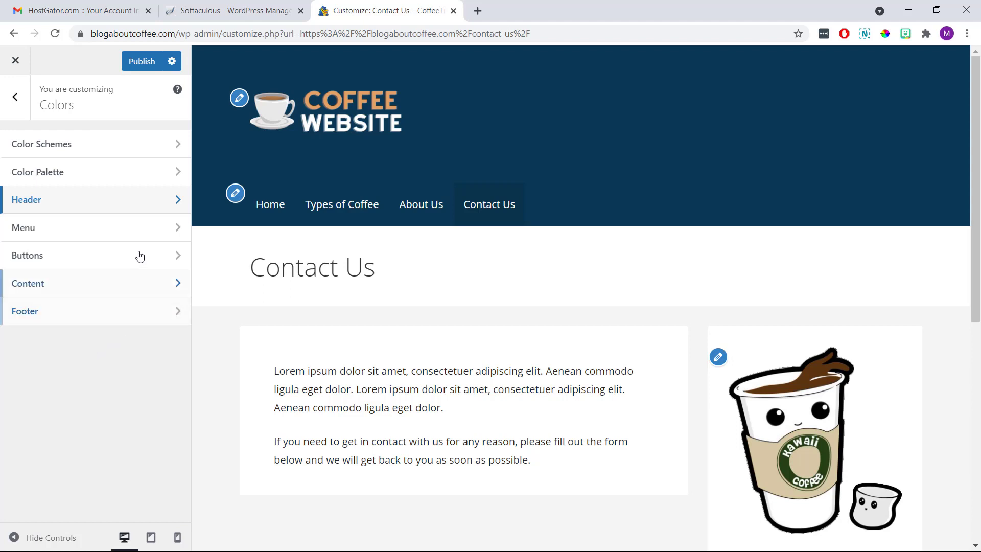
pyautogui.click(146, 66)
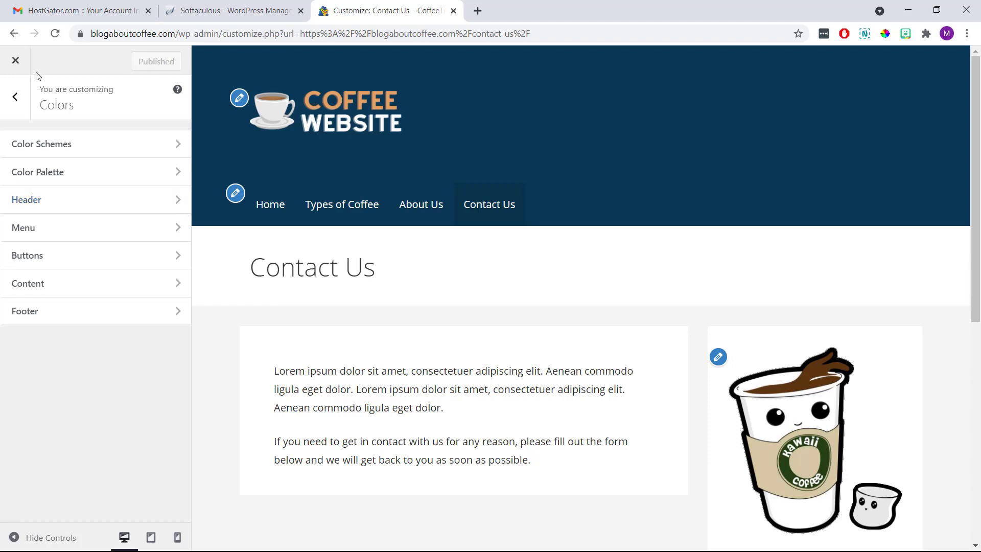
# Exit the Customizer, scroll the Contact Us page, and go to the CoffeeTime! Dashboard.
pyautogui.click(16, 61)
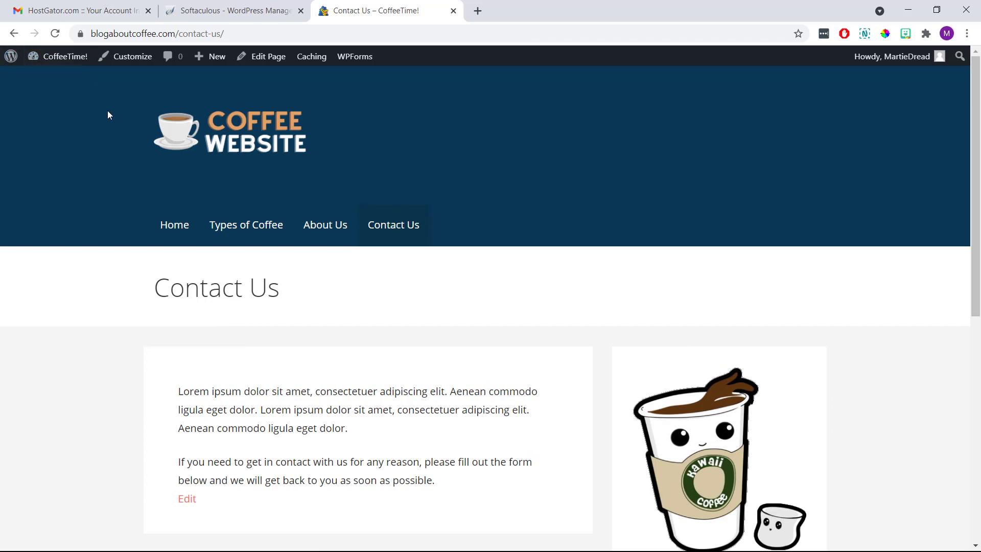
pyautogui.scroll(-7, 108, 114)
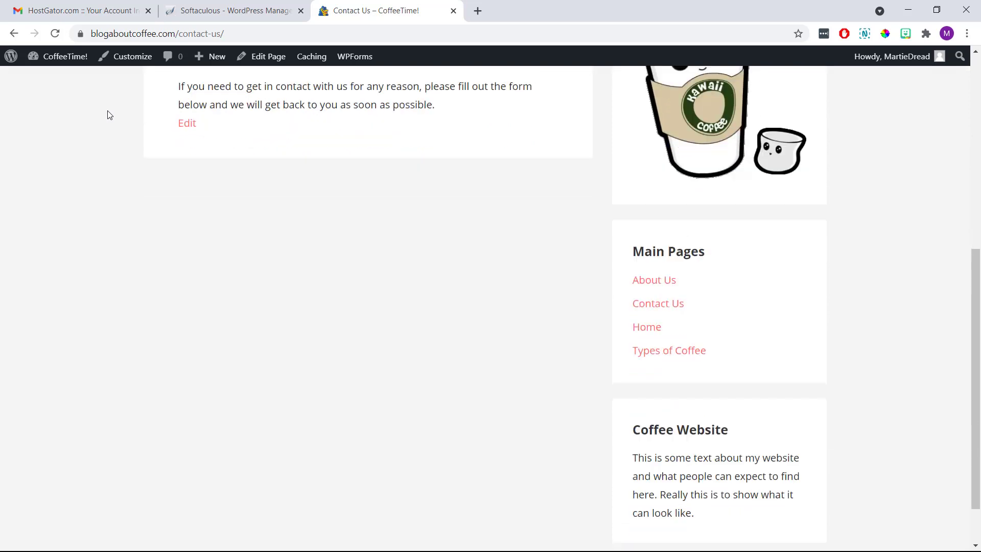
pyautogui.scroll(-1, 108, 115)
pyautogui.scroll(5, 108, 114)
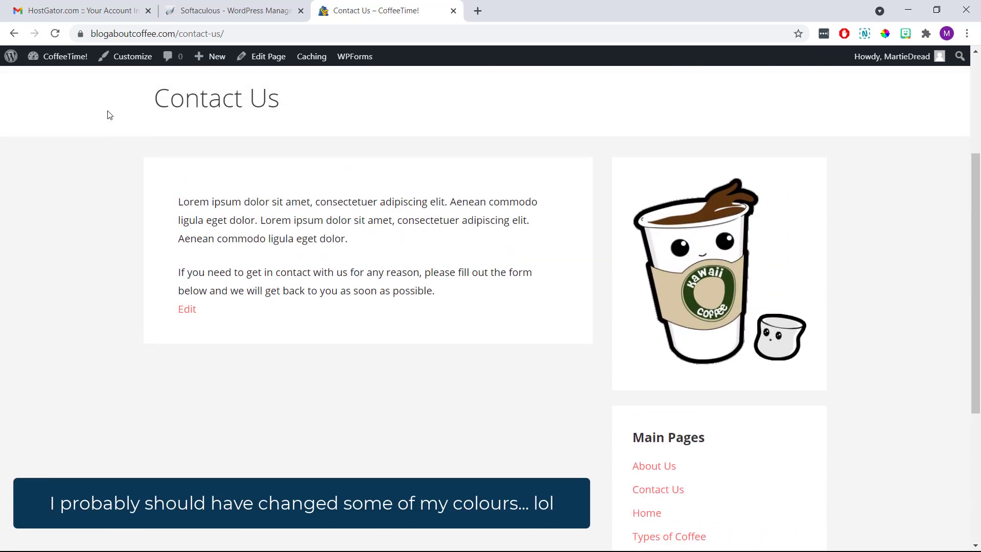
pyautogui.scroll(3, 107, 114)
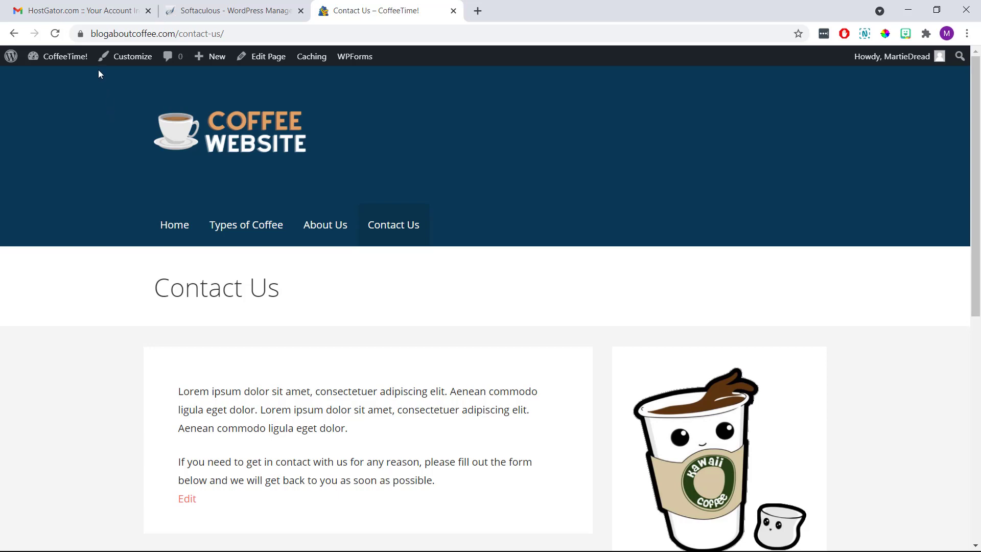
pyautogui.click(80, 59)
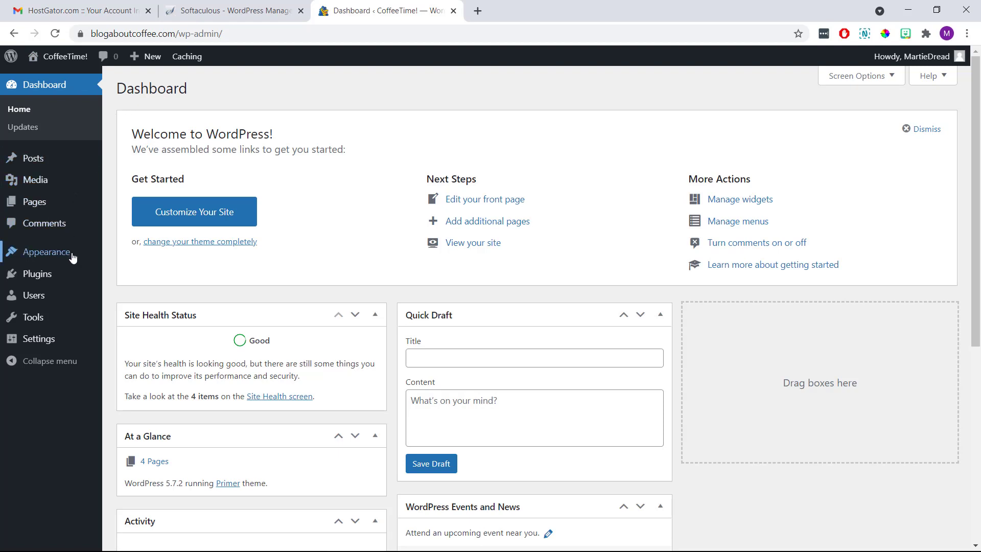
# Search plugins for 'wp forms', then install and activate Contact Form by WPForms.
pyautogui.moveTo(73, 274)
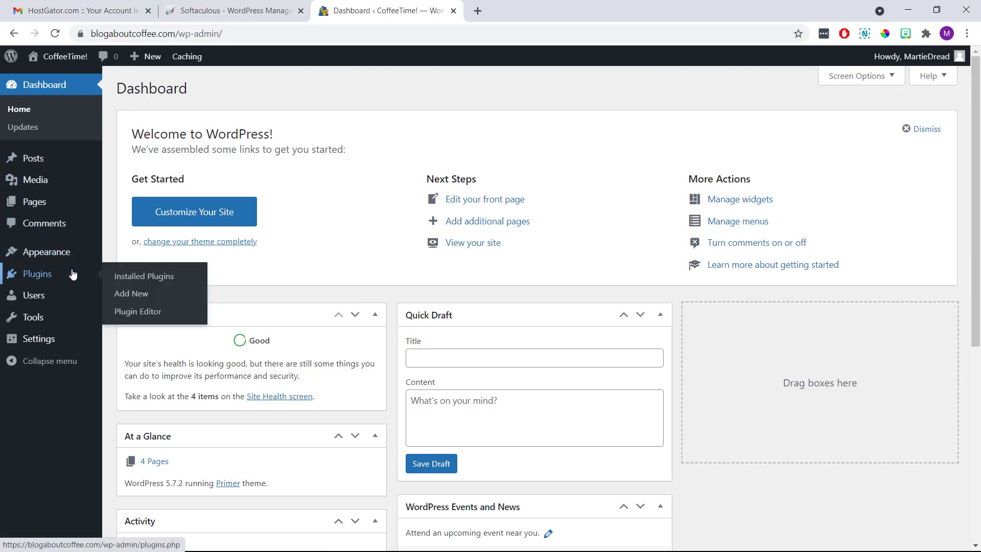
pyautogui.click(122, 296)
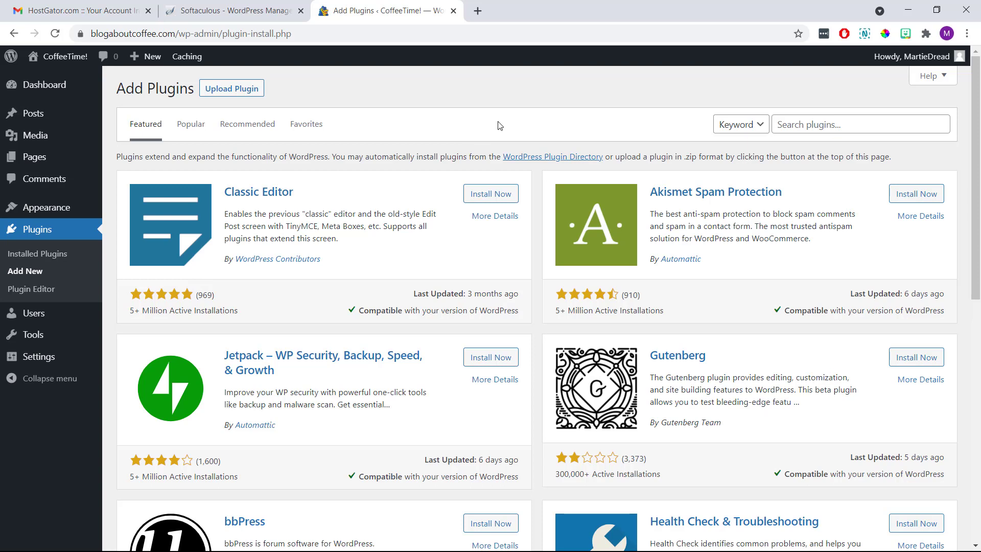
pyautogui.click(792, 125)
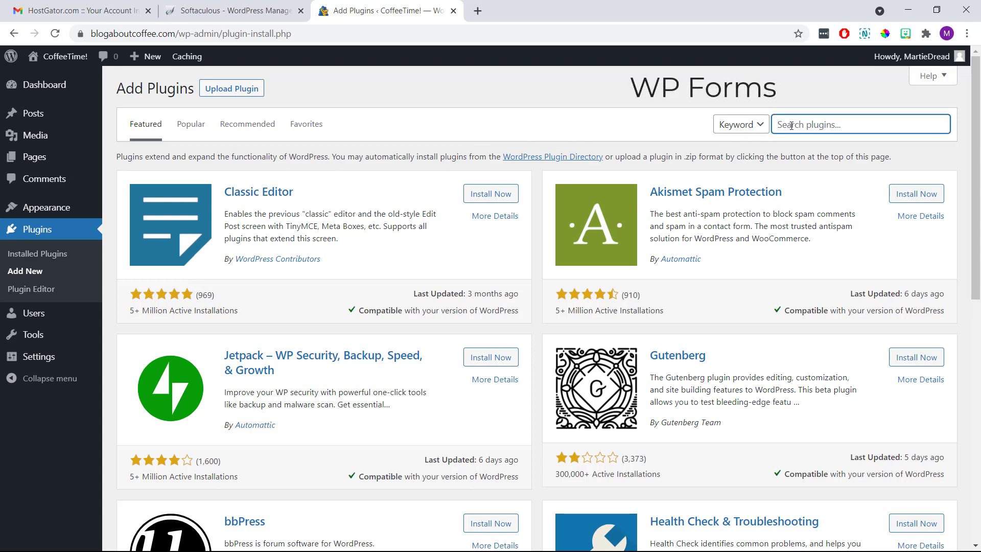
pyautogui.write('wp forms')
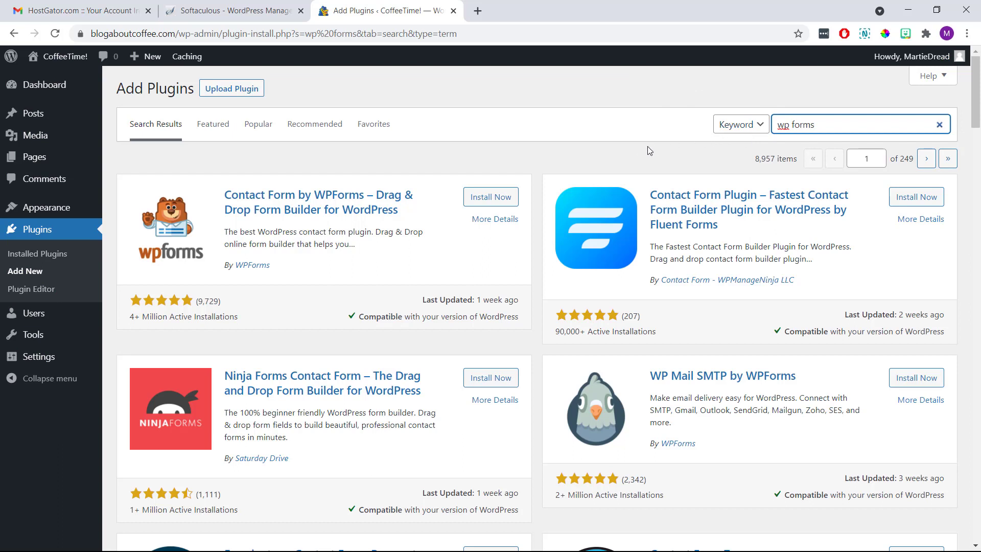
pyautogui.click(509, 200)
pyautogui.click(509, 200)
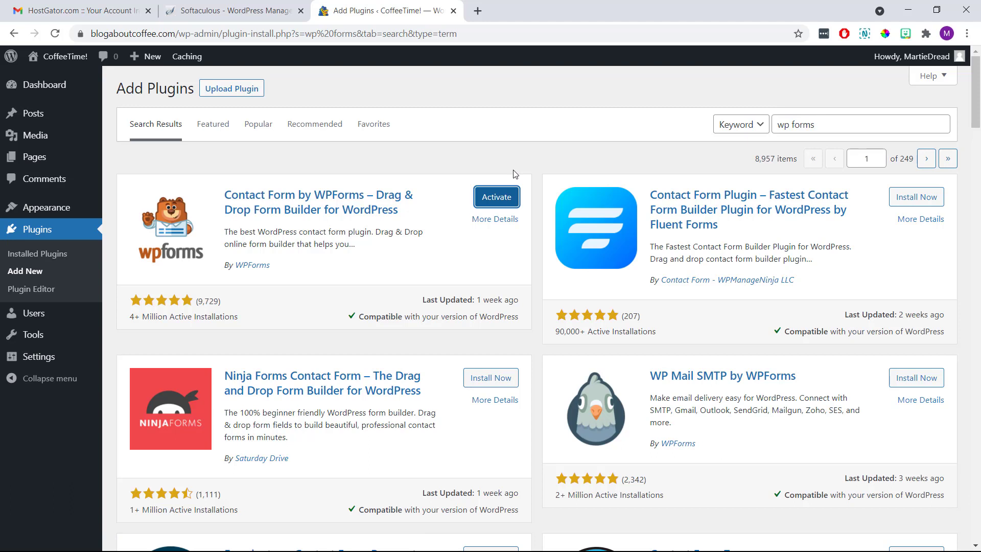
pyautogui.click(504, 201)
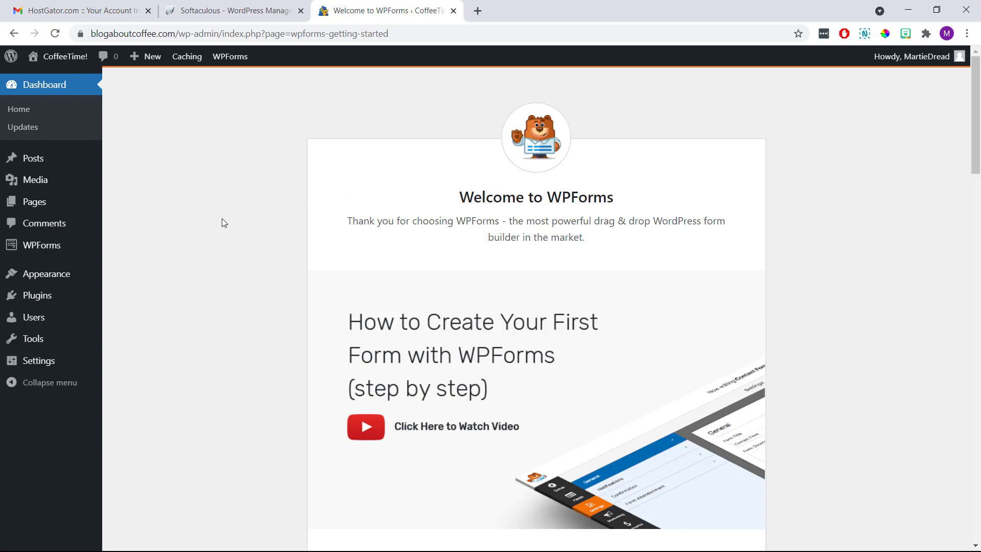
# Add a WPForms form named 'Main Contact Form' from the Simple Contact Form template.
pyautogui.moveTo(88, 254)
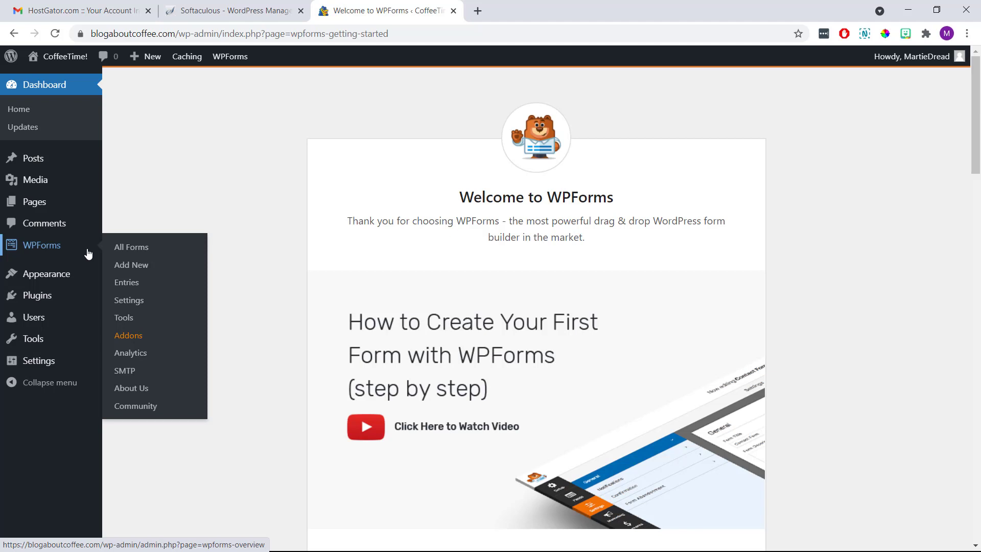
pyautogui.click(121, 266)
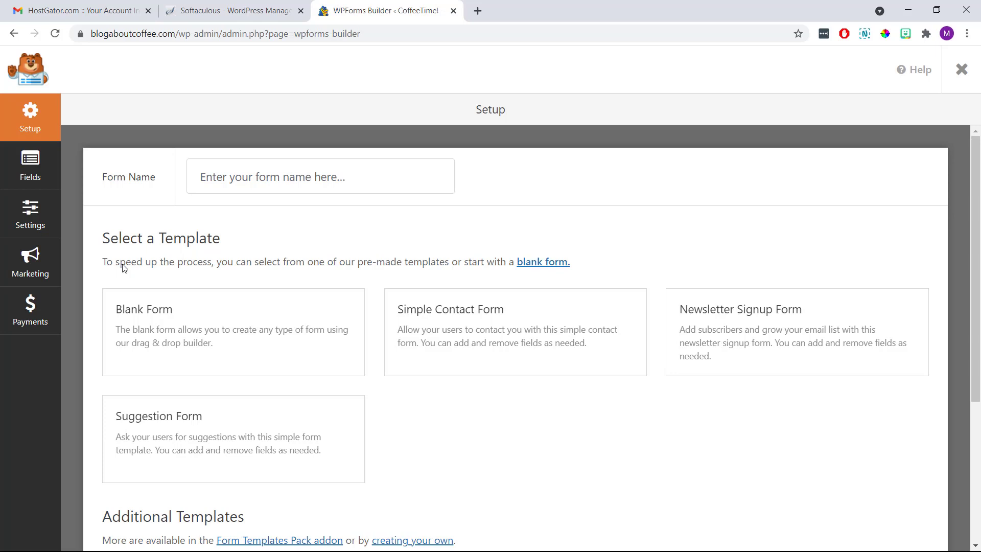
pyautogui.click(238, 174)
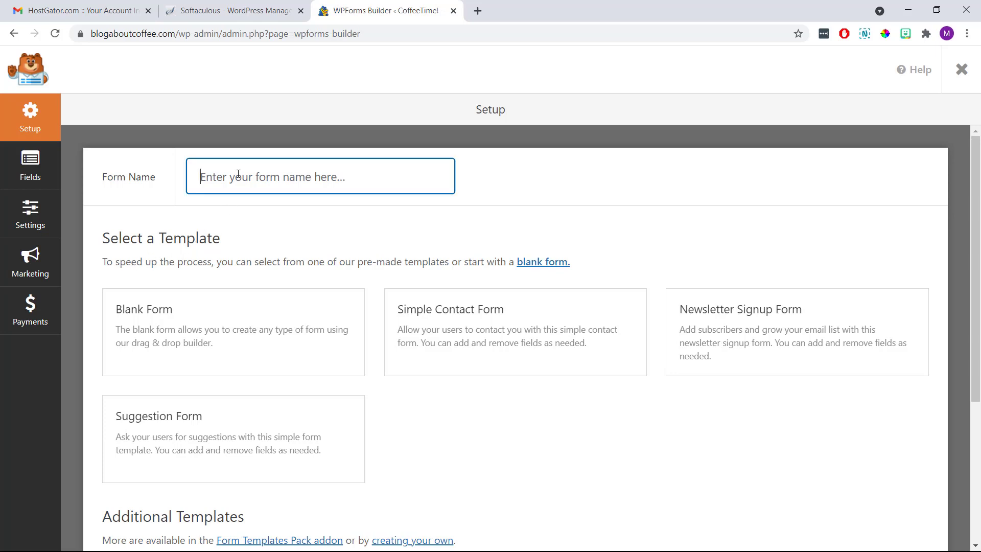
pyautogui.write('Main ')
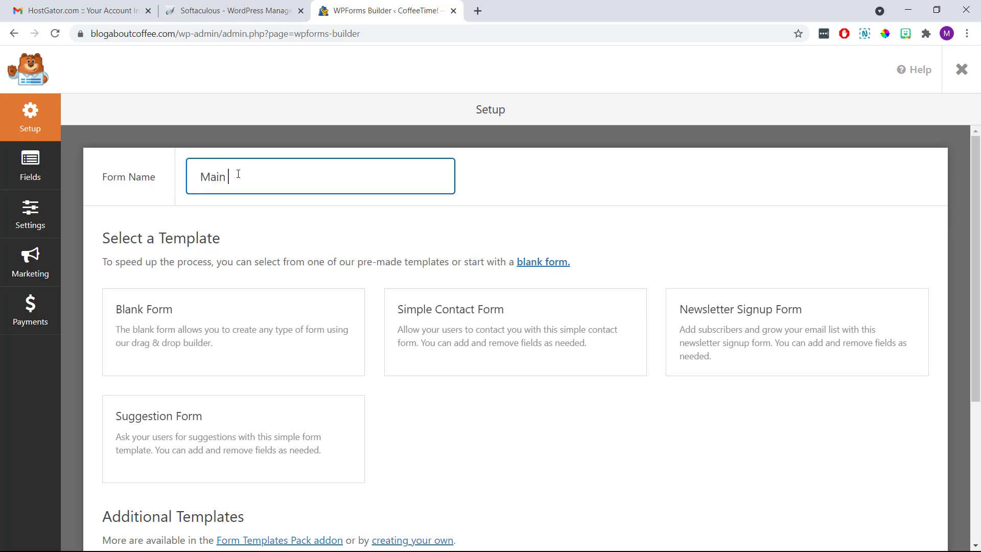
pyautogui.write('Contact Form')
pyautogui.click(292, 206)
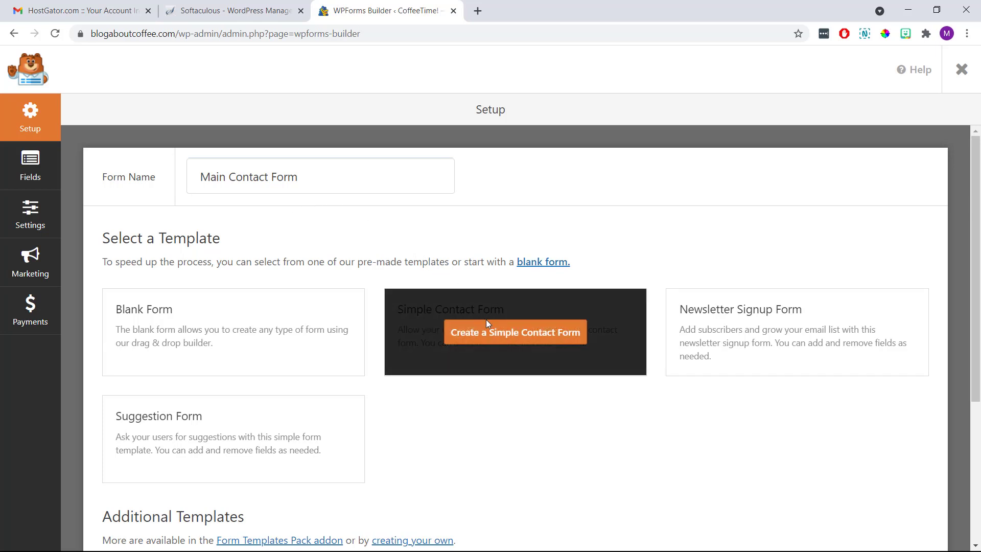
pyautogui.click(495, 335)
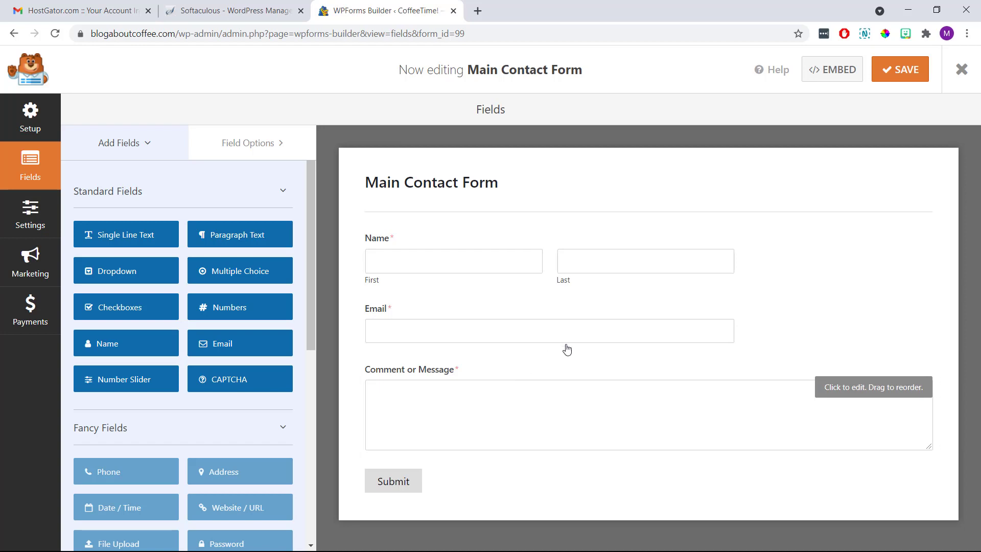
# Copy the form's [wpforms id="99"] shortcode from the Embed dialog and close the builder.
pyautogui.click(826, 76)
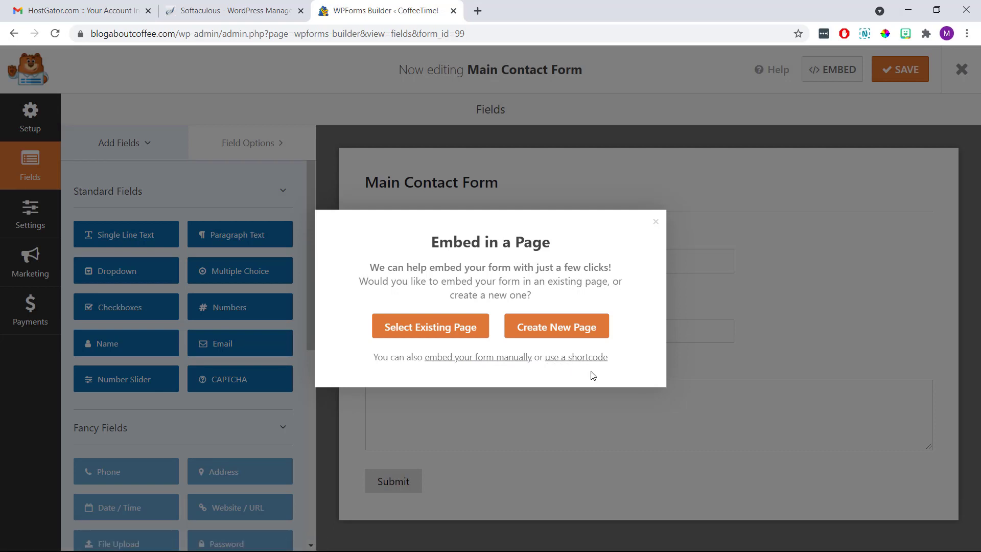
pyautogui.click(581, 358)
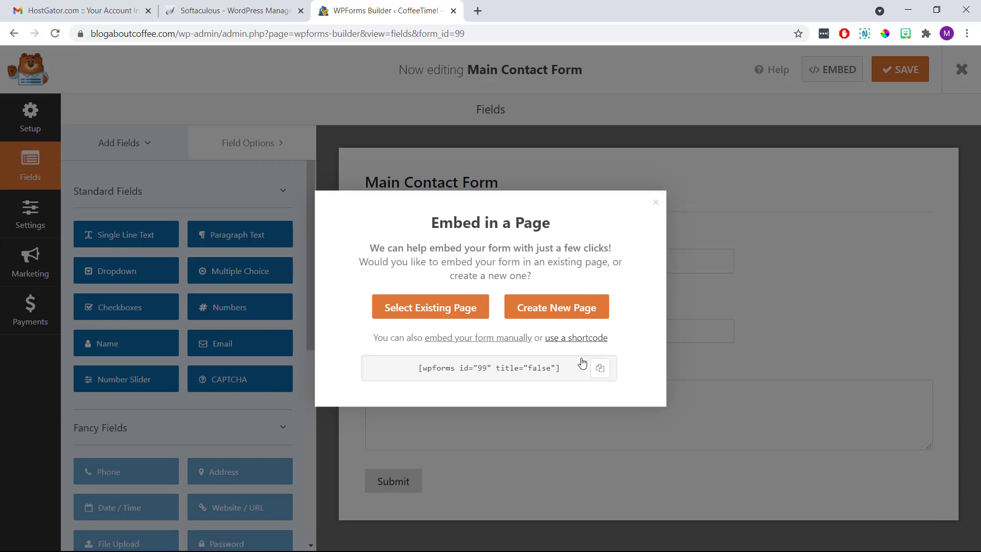
pyautogui.moveTo(552, 373); pyautogui.dragTo(417, 379)
pyautogui.hotkey('ctrl', 'c')
pyautogui.rightClick(451, 371)
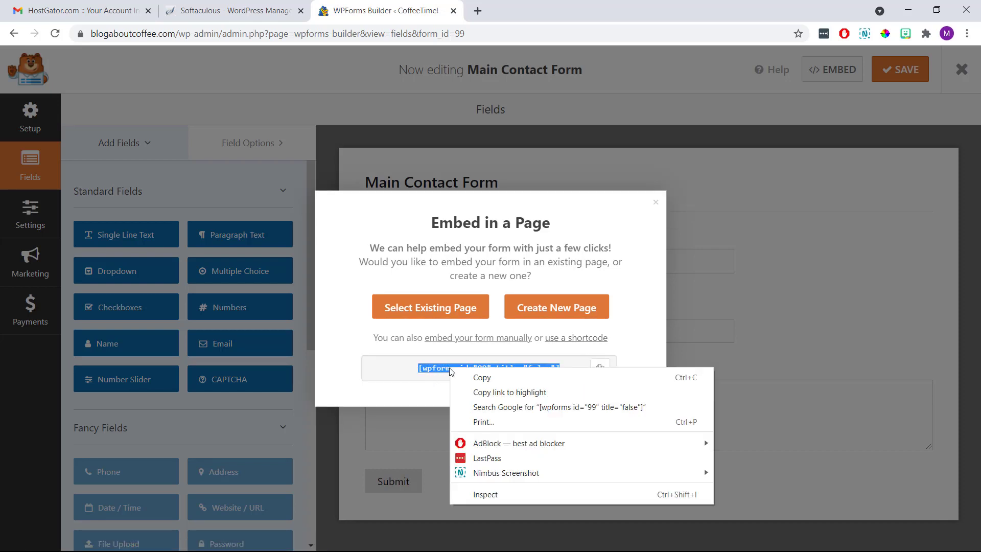
pyautogui.click(464, 376)
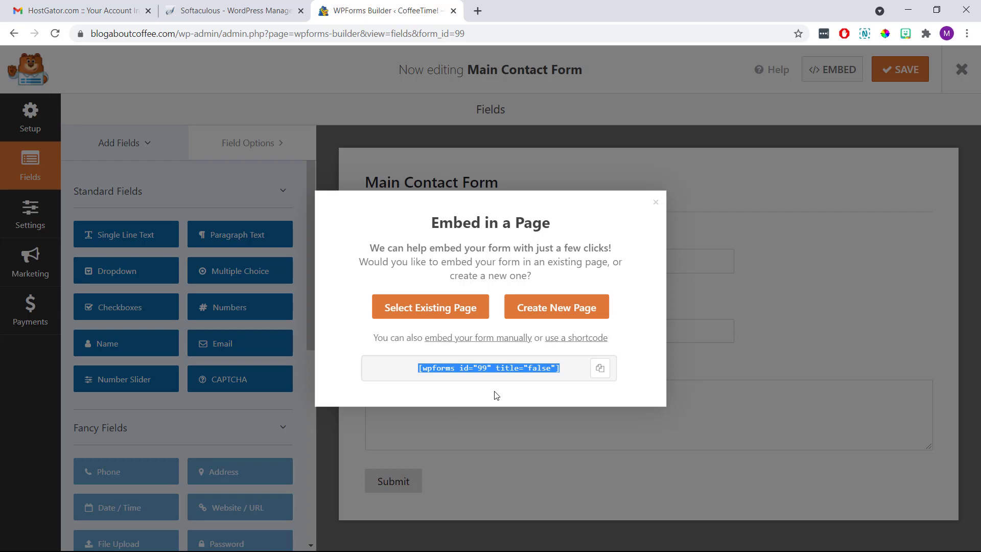
pyautogui.click(656, 202)
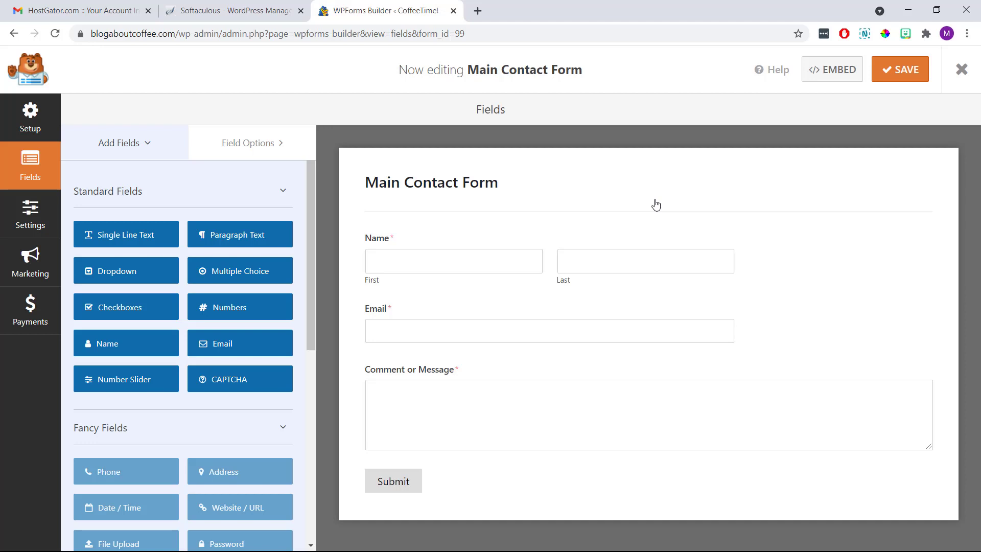
pyautogui.click(957, 71)
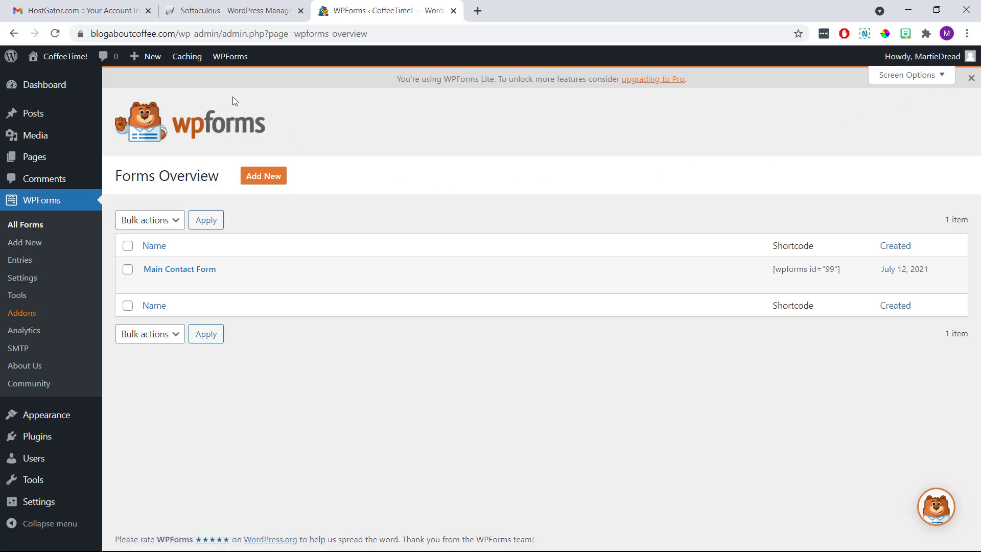
# Go from the Home page to Contact Us and open it in the block editor.
pyautogui.click(66, 57)
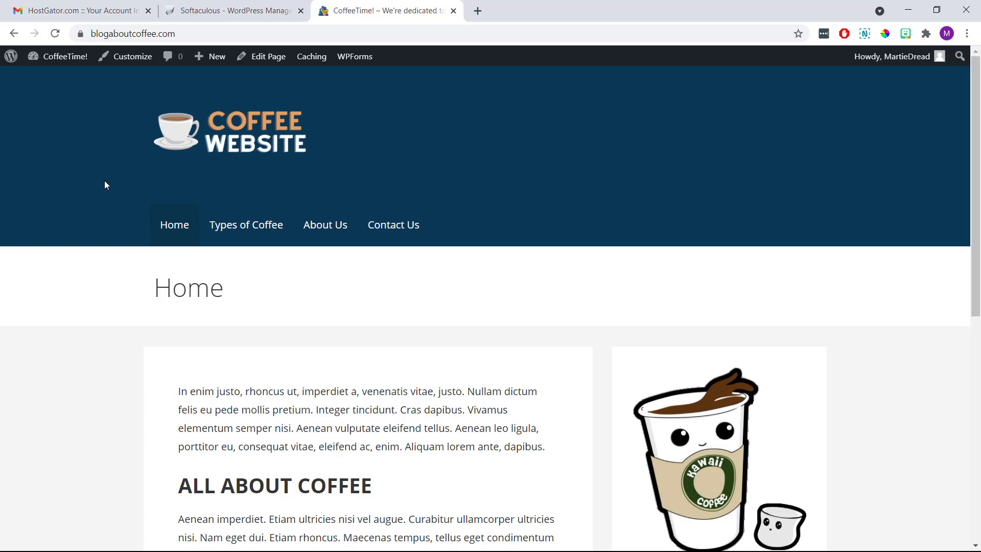
pyautogui.click(378, 225)
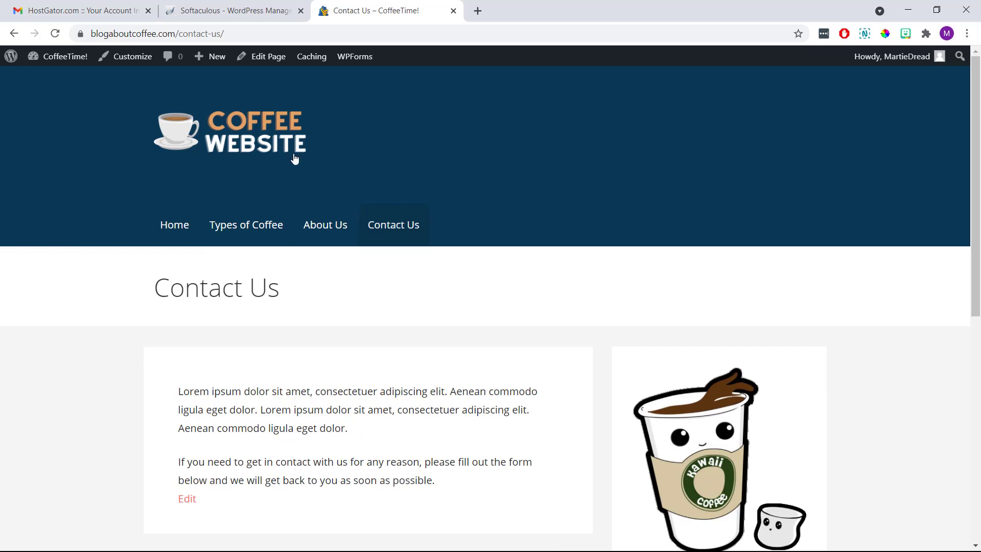
pyautogui.click(259, 58)
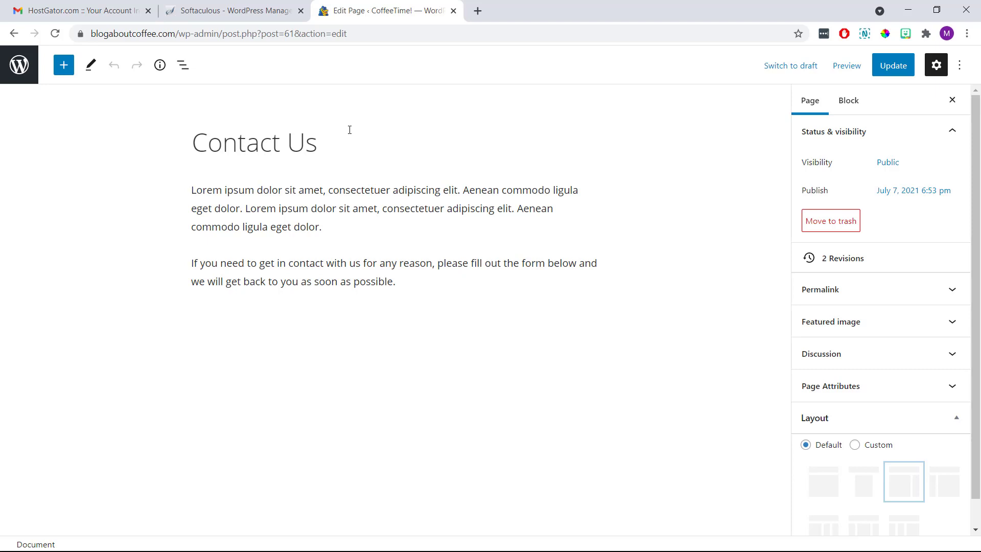
# Paste the form shortcode in a new paragraph below the text, update, and view the page.
pyautogui.click(422, 282)
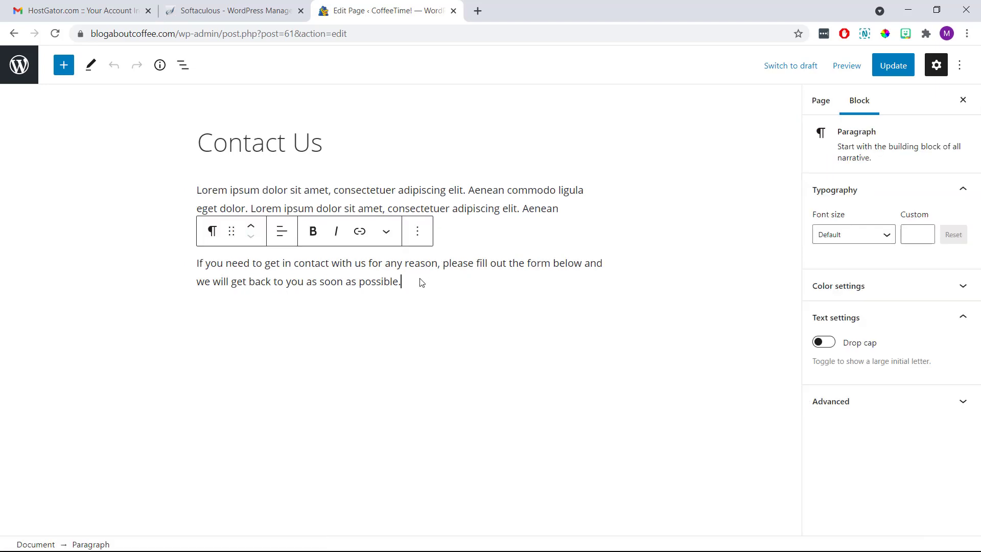
pyautogui.press('Return')
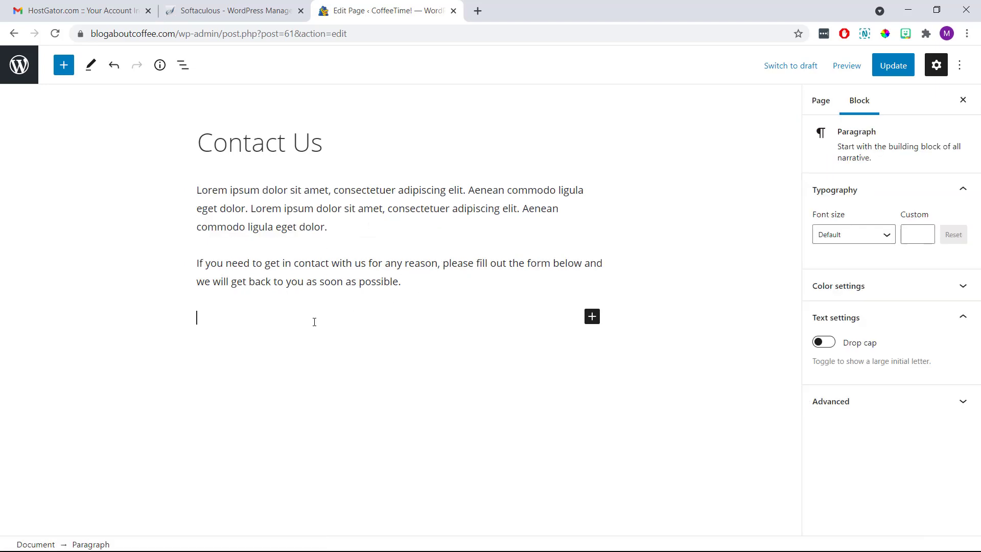
pyautogui.rightClick(315, 322)
pyautogui.click(346, 174)
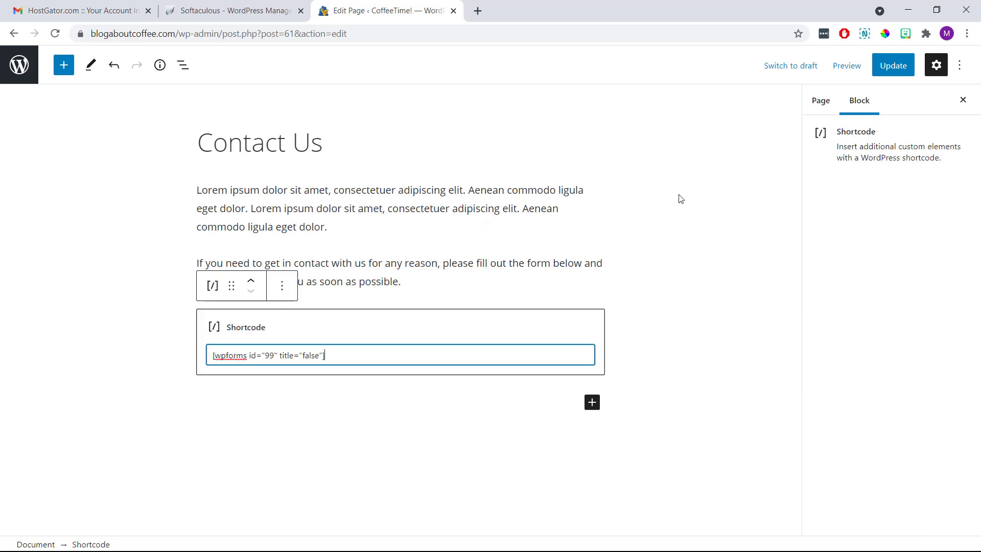
pyautogui.click(707, 202)
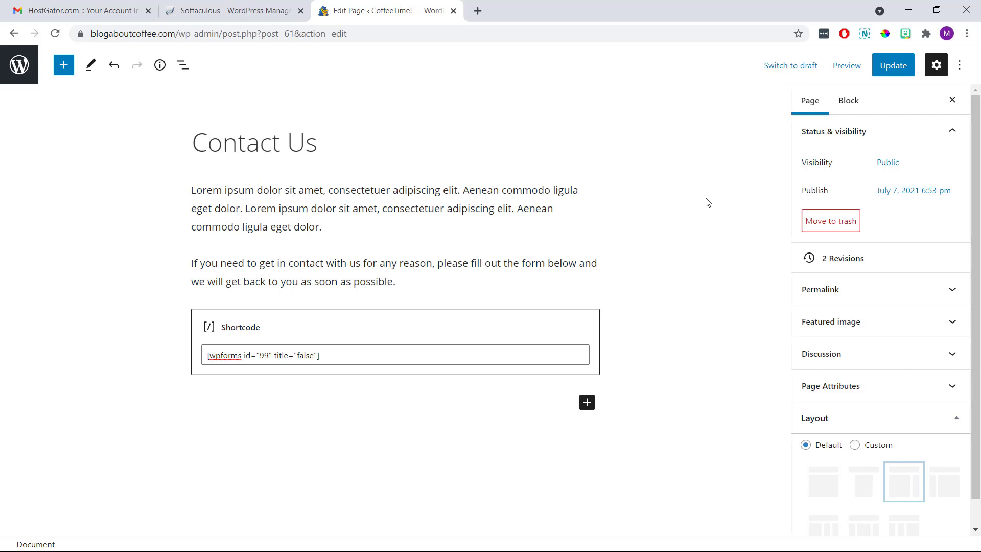
pyautogui.click(888, 71)
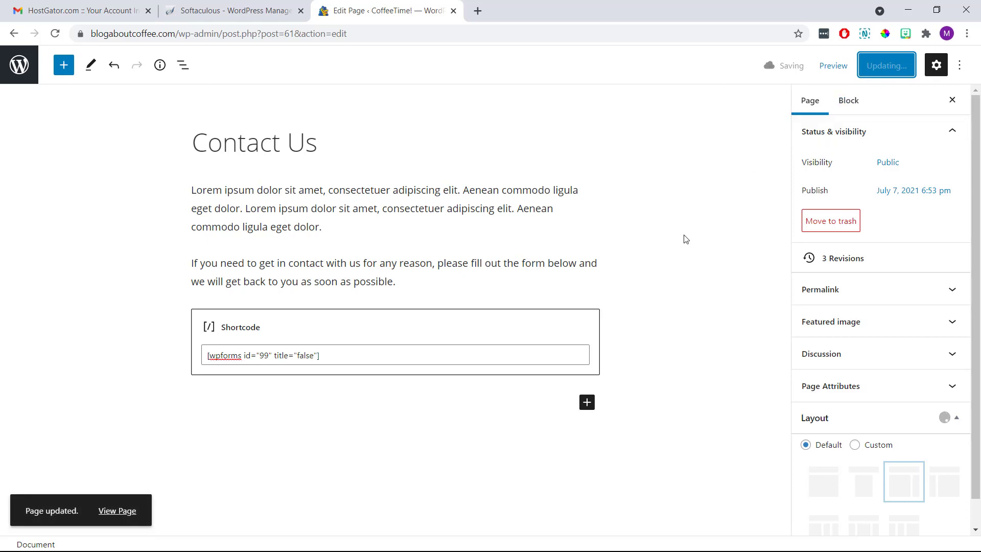
pyautogui.click(119, 512)
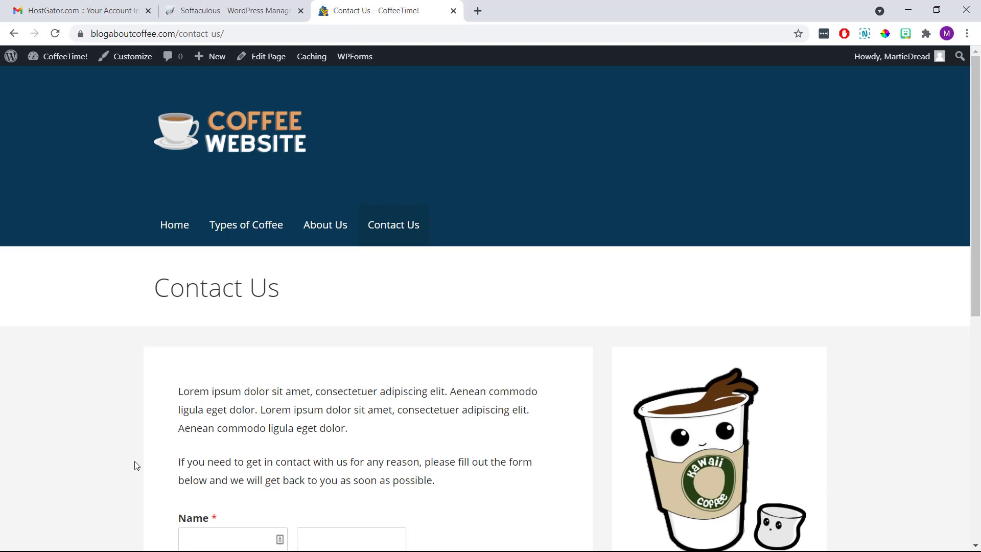
# Enter a first and last name, an e-mail address and 'This is my message!', then submit.
pyautogui.scroll(-5, 163, 370)
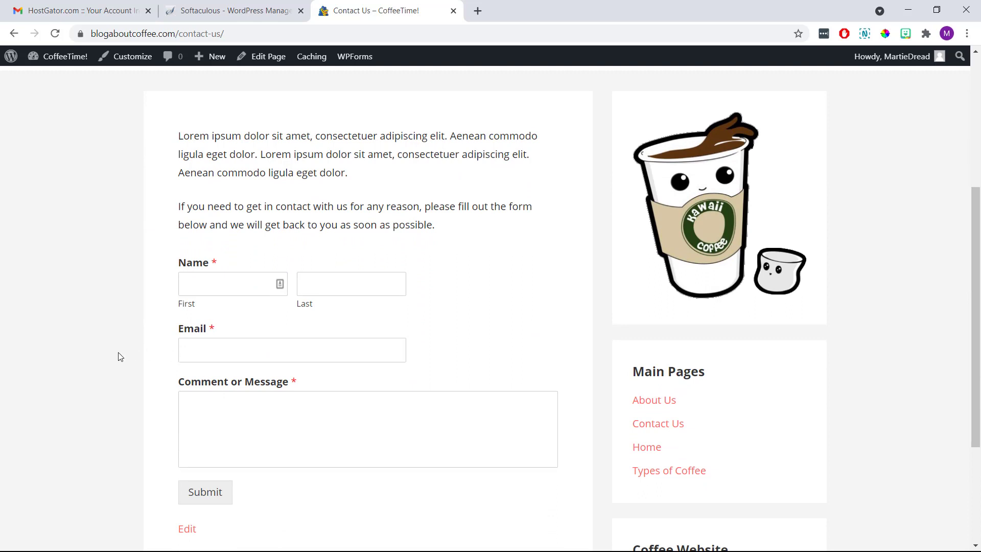
pyautogui.click(196, 284)
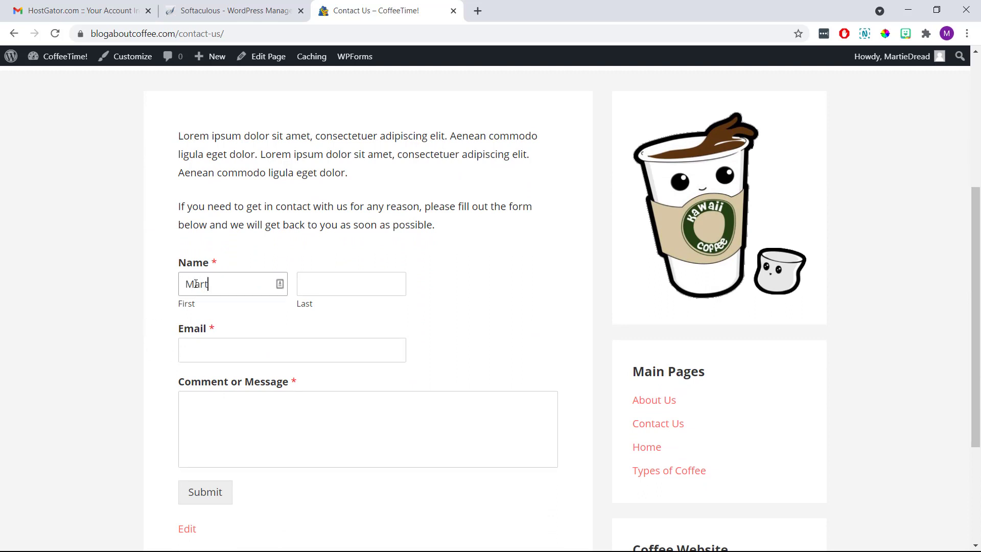
pyautogui.press('Tab')
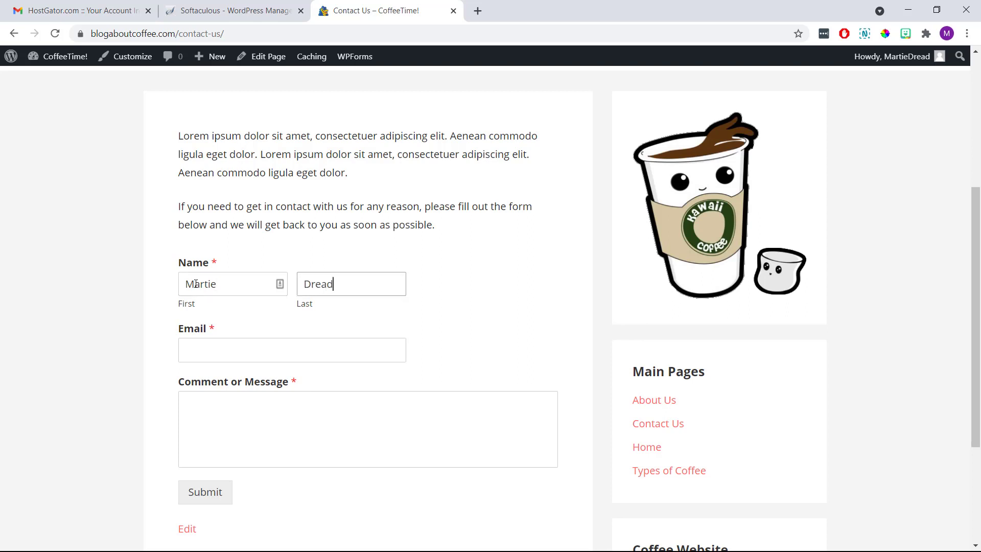
pyautogui.press('Tab')
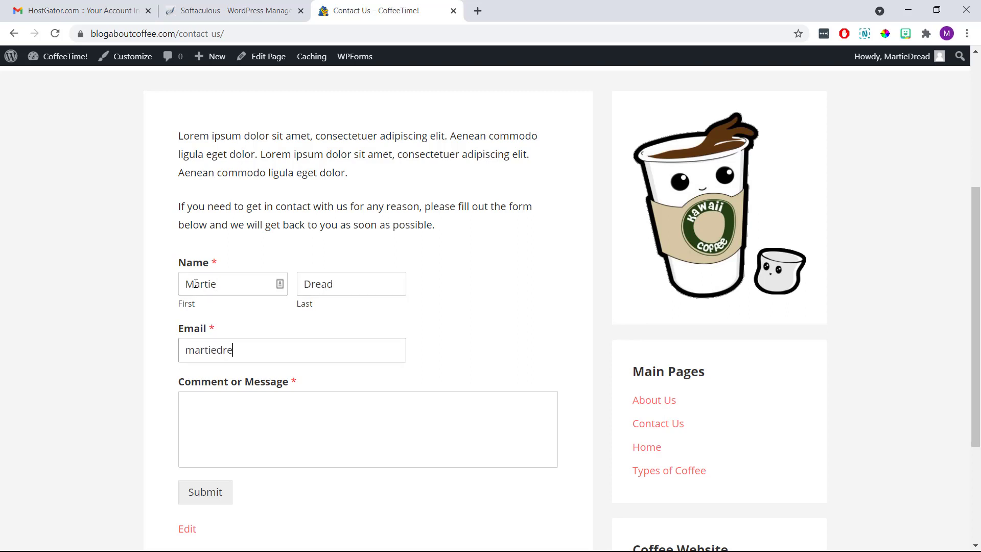
pyautogui.press('Tab')
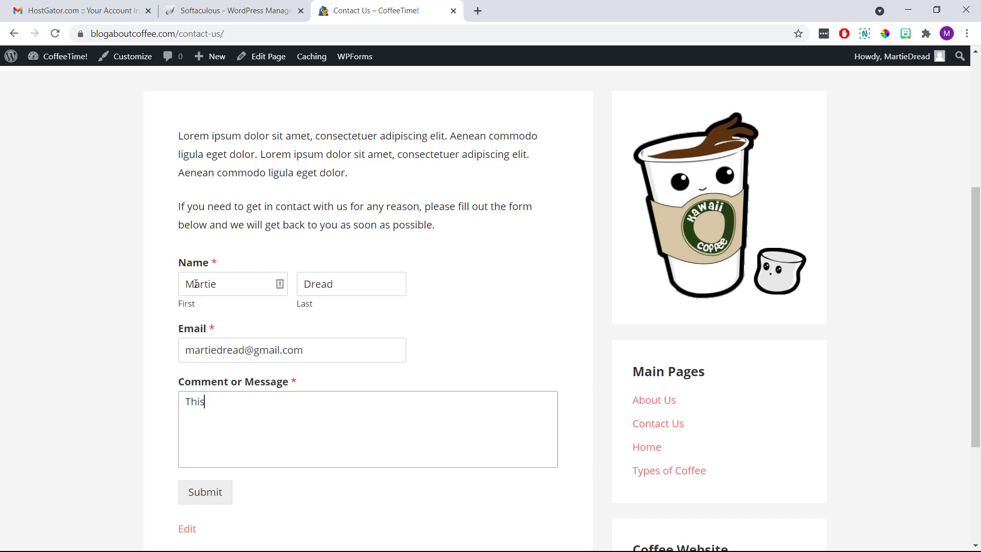
pyautogui.click(153, 303)
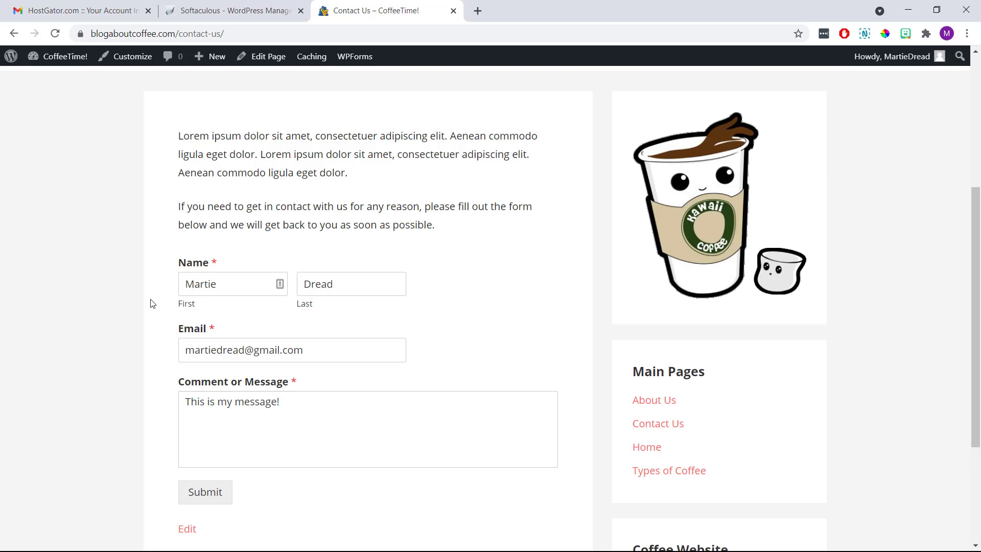
pyautogui.click(205, 501)
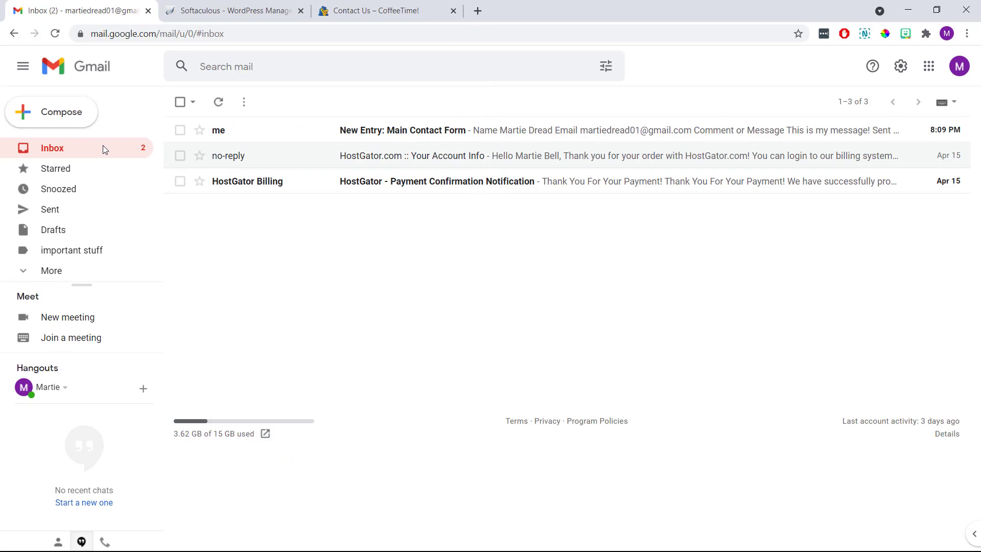
# Open the 'New Entry: Main Contact Form' notification email in the Gmail inbox.
pyautogui.click(322, 129)
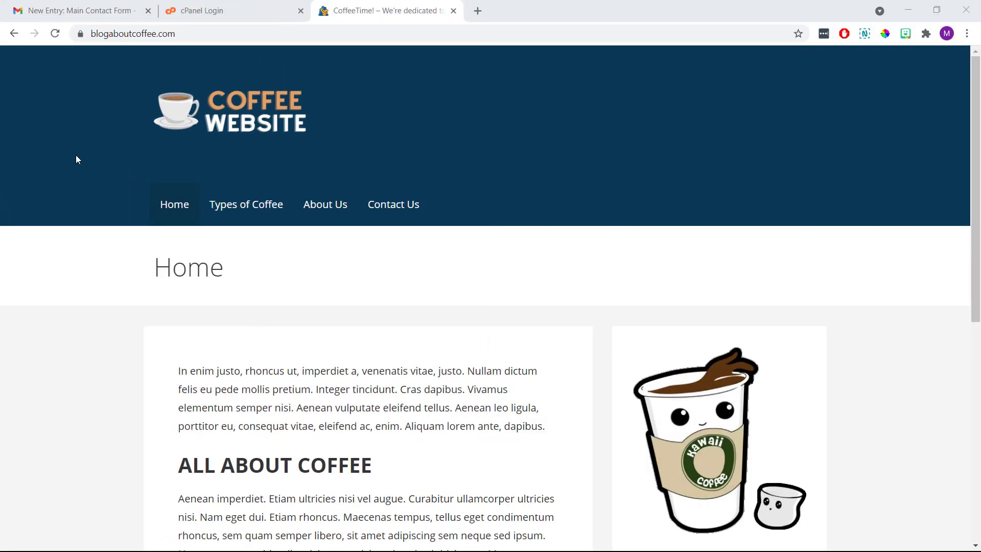
# Scroll the CoffeeTime! home page, visit About Us, then review the Contact Us form.
pyautogui.scroll(-7, 75, 155)
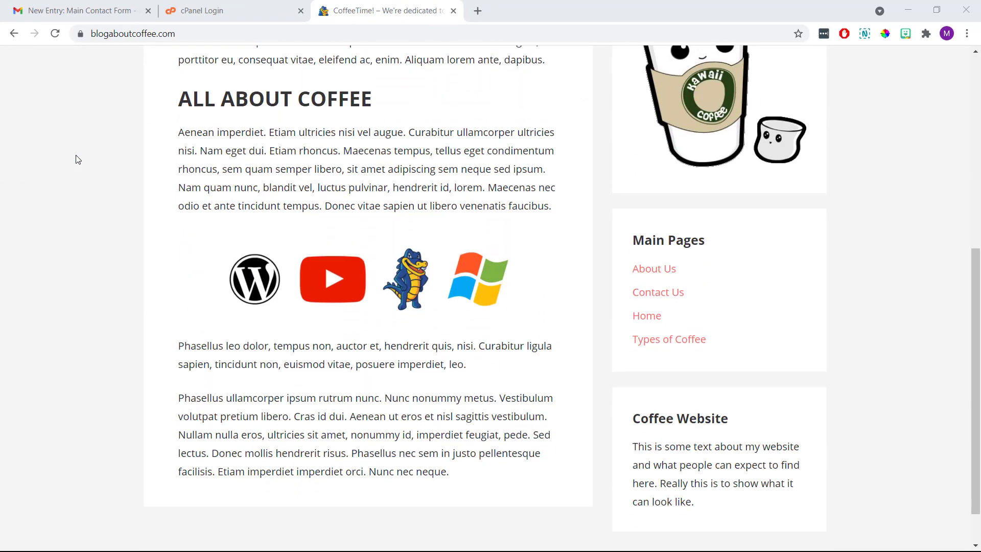
pyautogui.scroll(8, 77, 160)
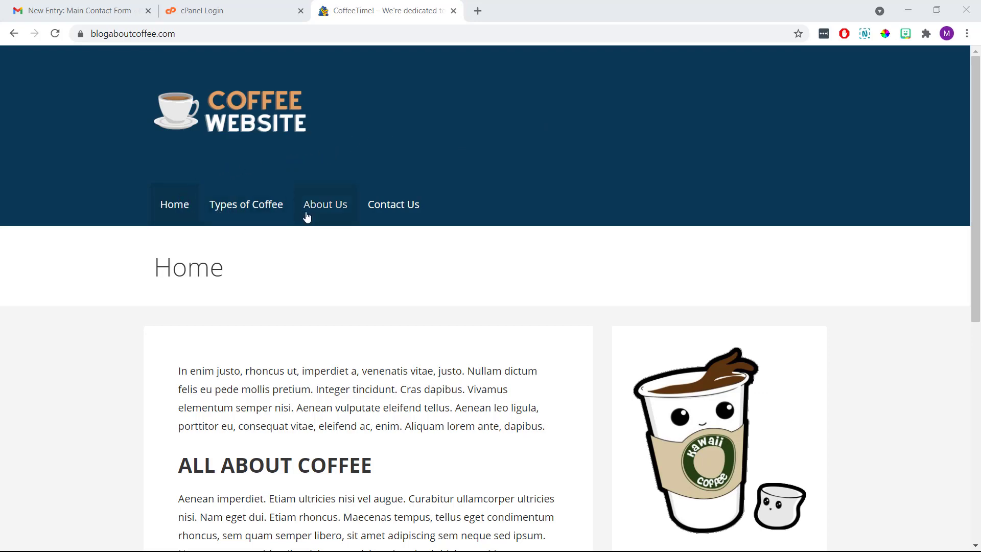
pyautogui.click(330, 213)
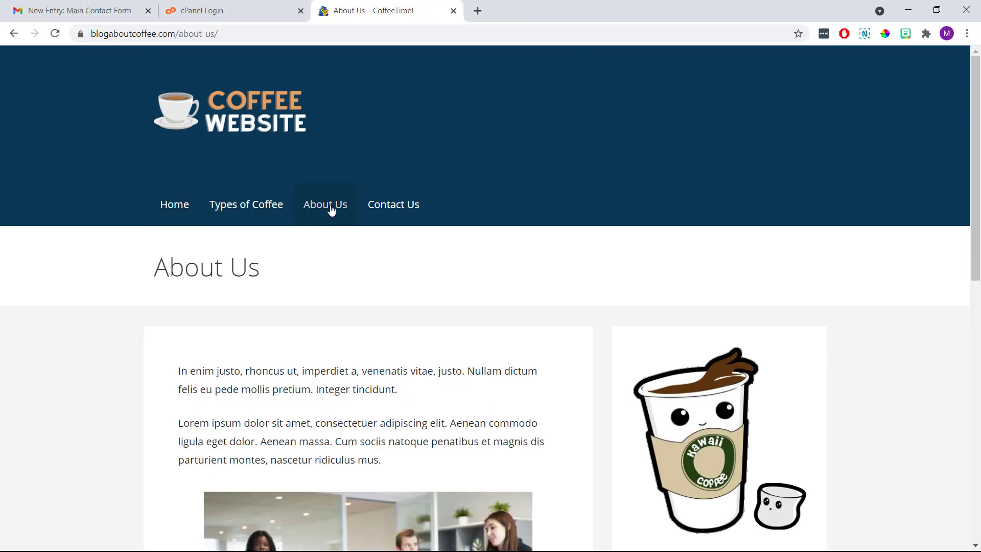
pyautogui.click(394, 210)
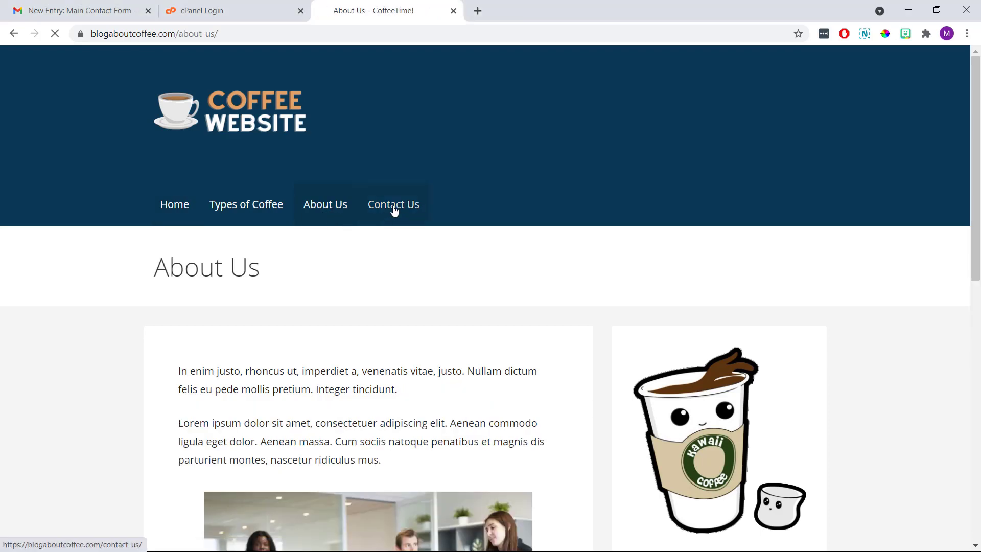
pyautogui.scroll(-2, 458, 243)
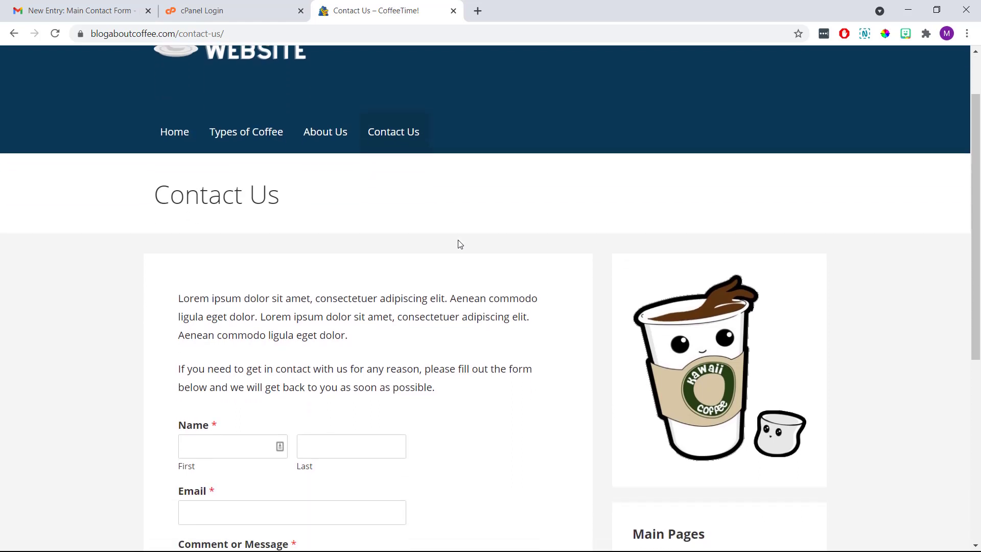
pyautogui.scroll(-5, 459, 244)
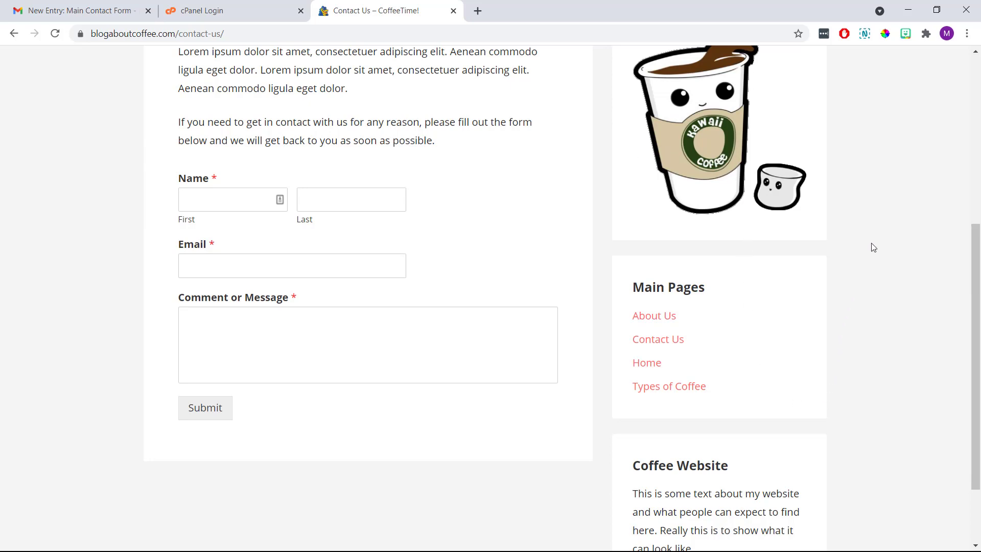
pyautogui.scroll(6, 874, 248)
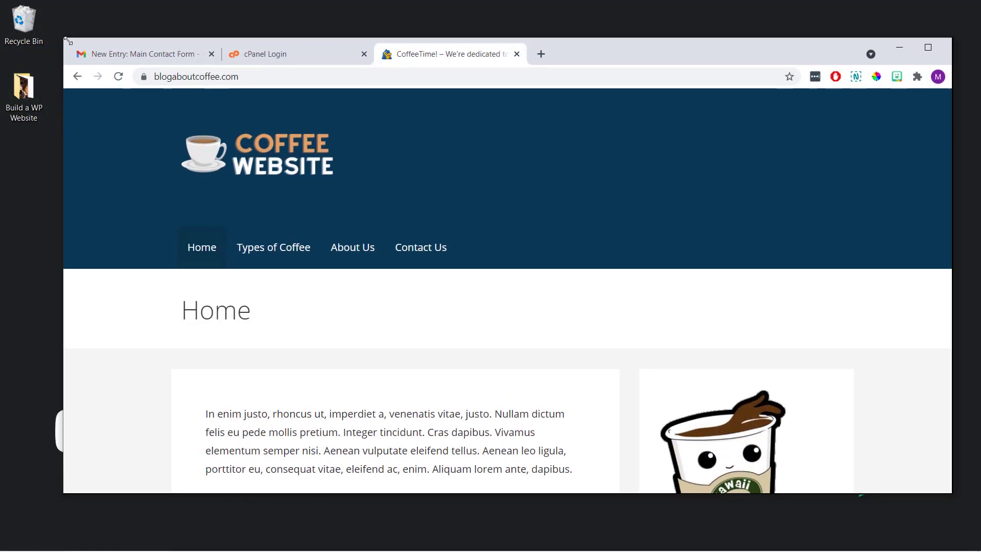
# Narrow the browser to phone width, scroll the home page, then maximize it again.
pyautogui.moveTo(68, 41); pyautogui.dragTo(540, 85)
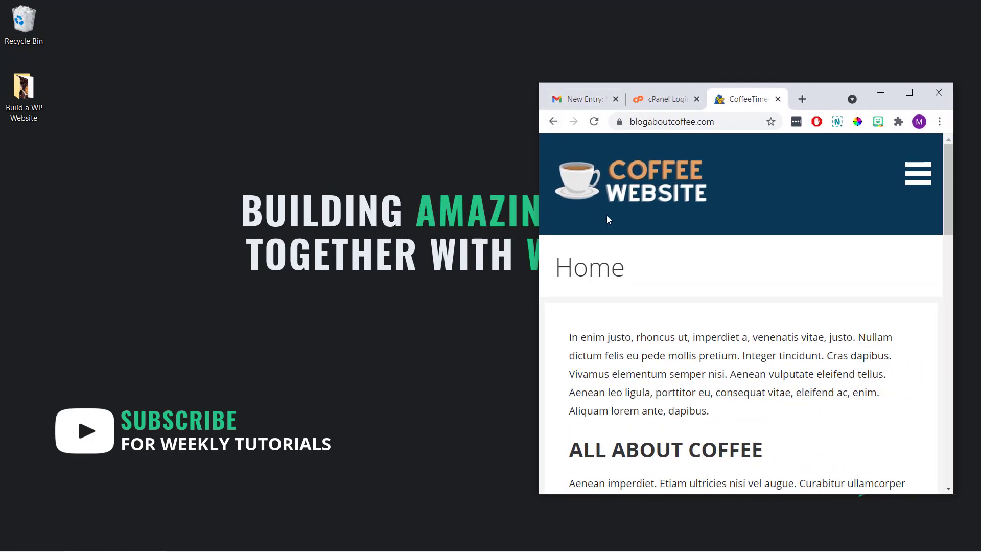
pyautogui.scroll(-1, 714, 261)
pyautogui.scroll(-10, 714, 260)
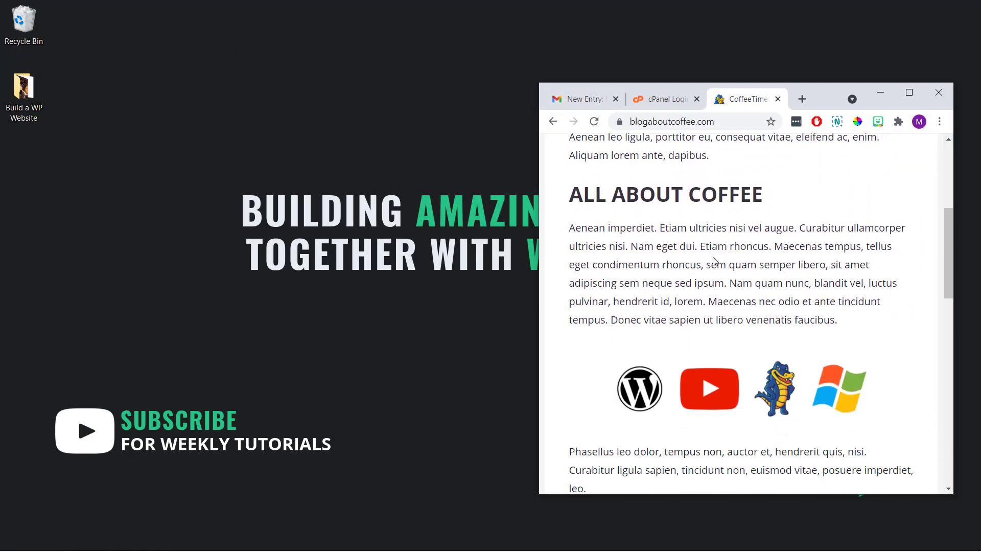
pyautogui.scroll(-5, 714, 261)
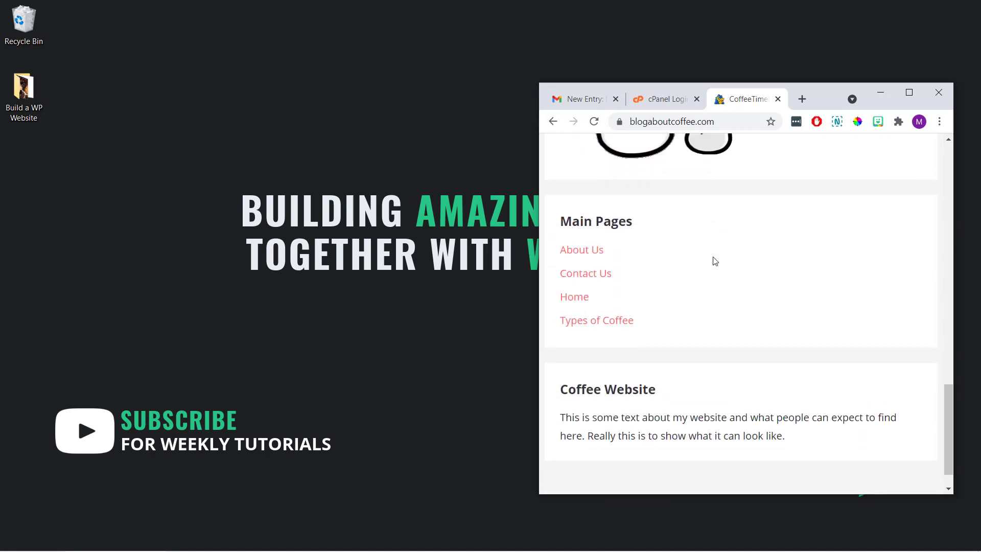
pyautogui.scroll(8, 714, 261)
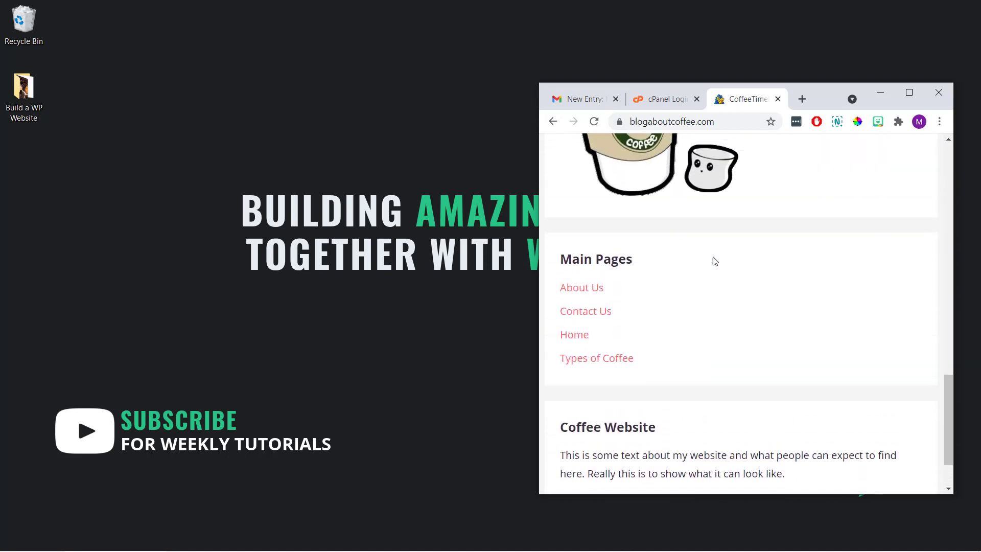
pyautogui.scroll(5, 714, 261)
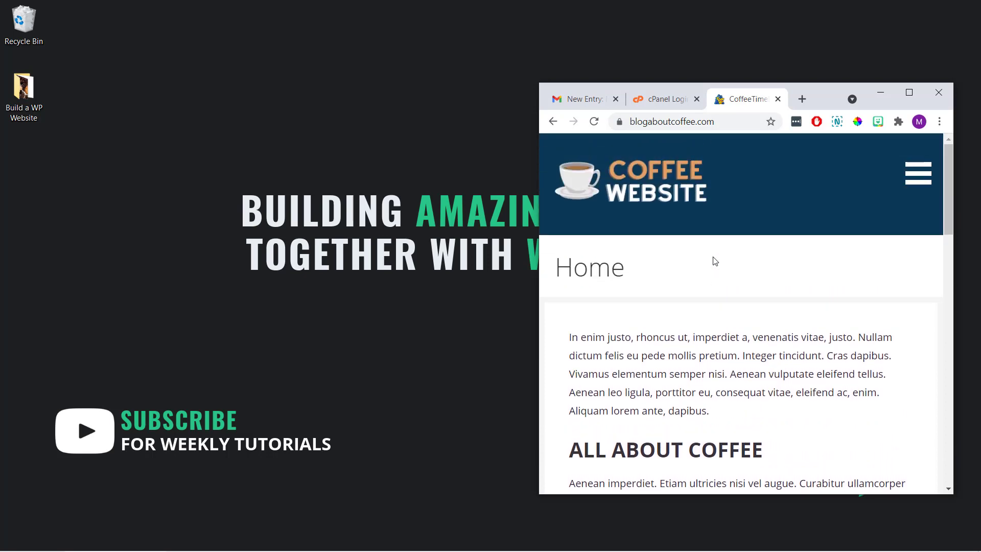
pyautogui.click(909, 92)
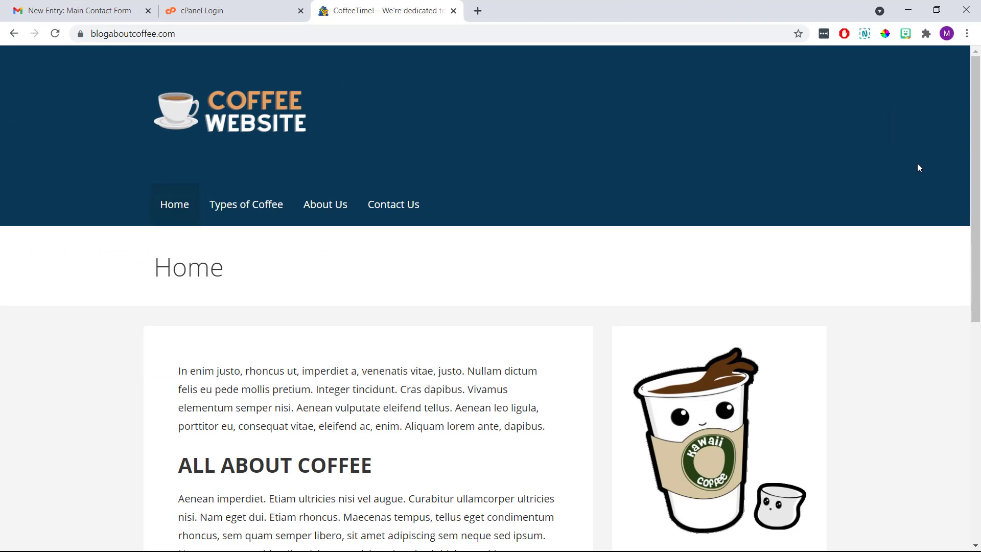